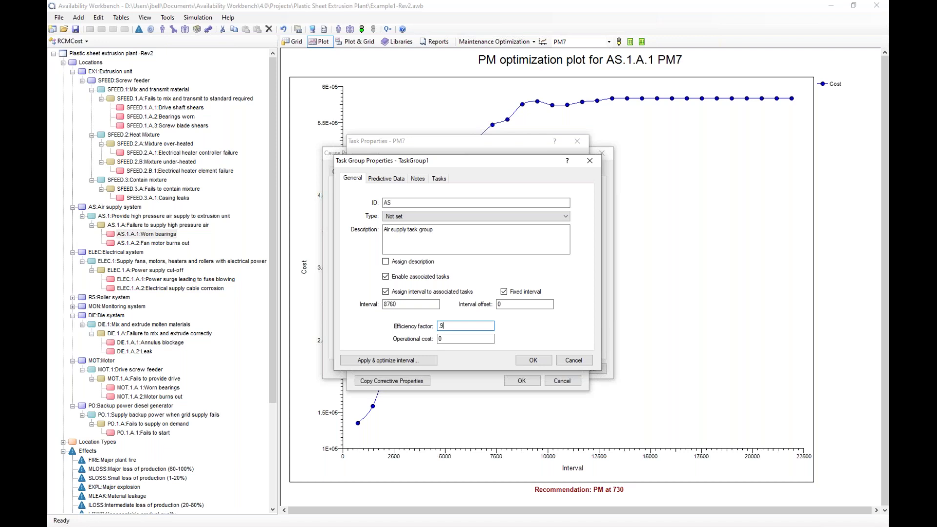
Create the AS air supply task group with efficiency factor 0.9 and save task PM7 and its cause with that group.
{"action": "key", "text": "Tab"}
{"action": "key", "text": "shift+Tab"}
{"action": "left_click", "coordinate": [533, 361]}
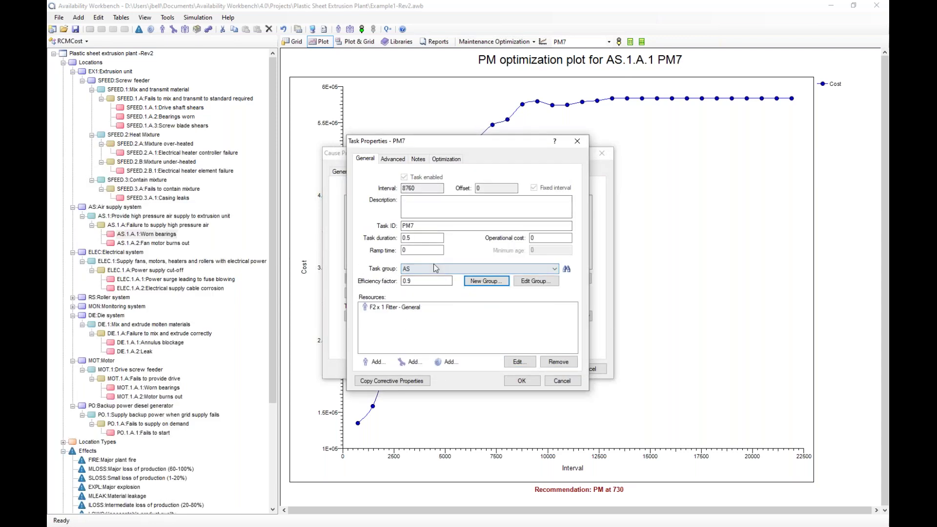
{"action": "left_click", "coordinate": [522, 381]}
{"action": "left_click", "coordinate": [557, 371]}
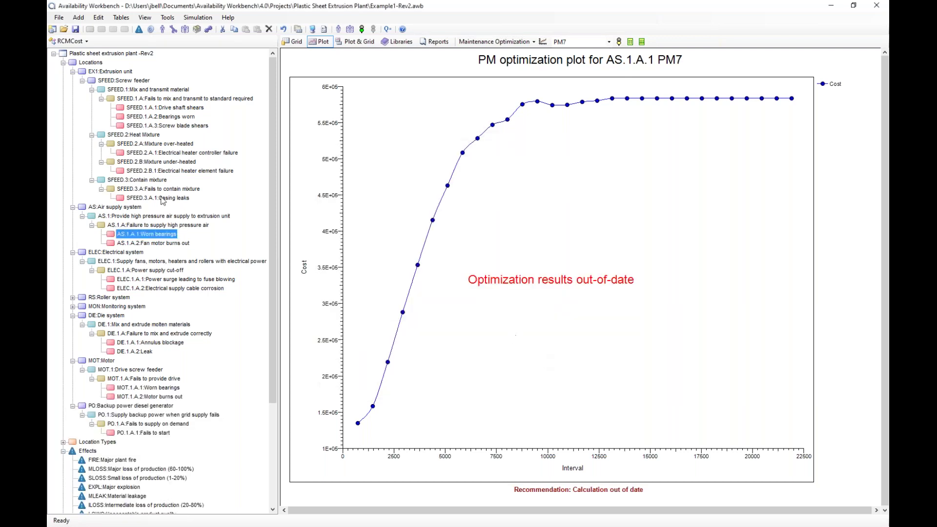
List the scheduled tasks of the AS Air supply system in the grid.
{"action": "left_click", "coordinate": [296, 45]}
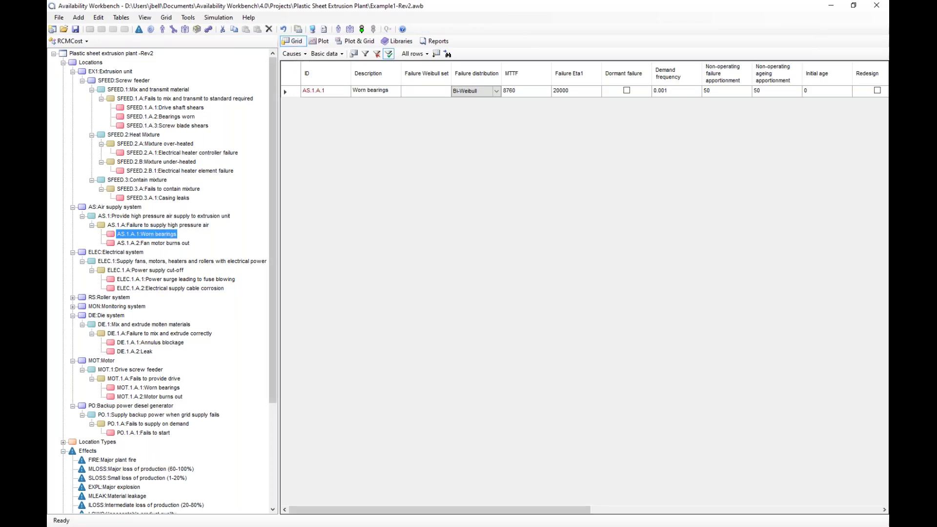
{"action": "left_click", "coordinate": [295, 54]}
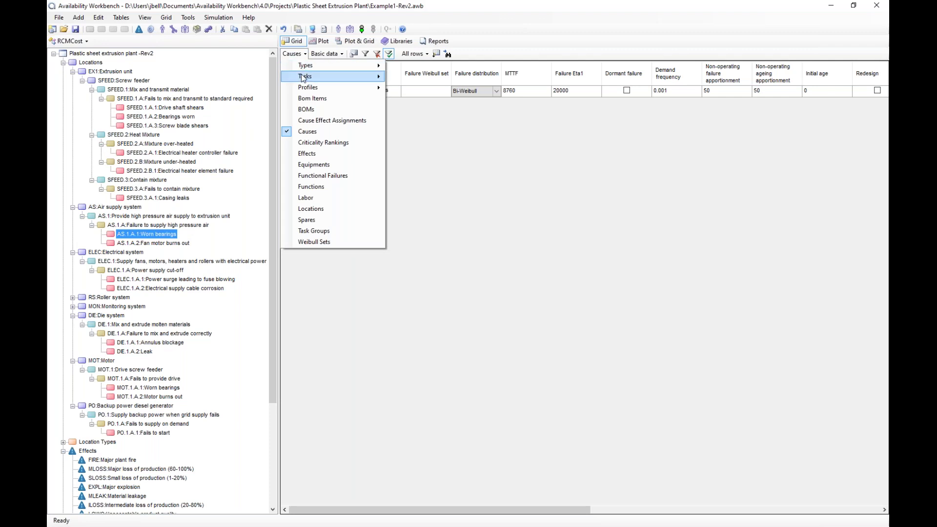
{"action": "mouse_move", "coordinate": [337, 77]}
{"action": "left_click", "coordinate": [444, 155]}
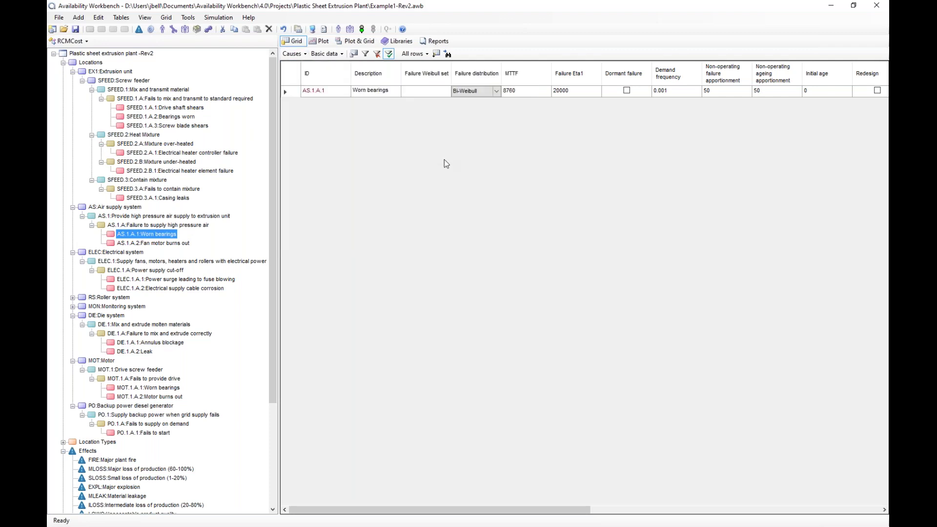
{"action": "left_click", "coordinate": [130, 216]}
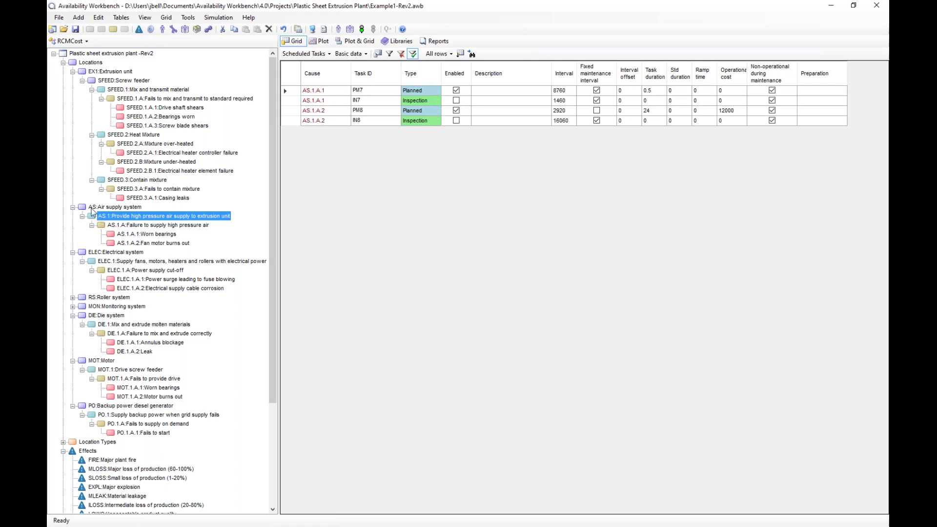
{"action": "left_click", "coordinate": [114, 207]}
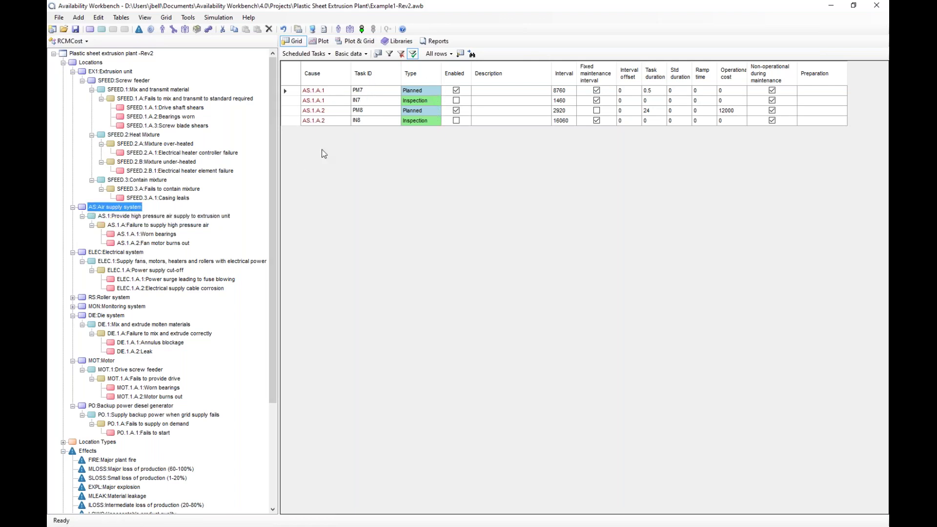
Assign planned task PM8 of cause AS.1.A.2 to the AS task group and save it.
{"action": "left_click", "coordinate": [296, 111]}
{"action": "double_click", "coordinate": [298, 110]}
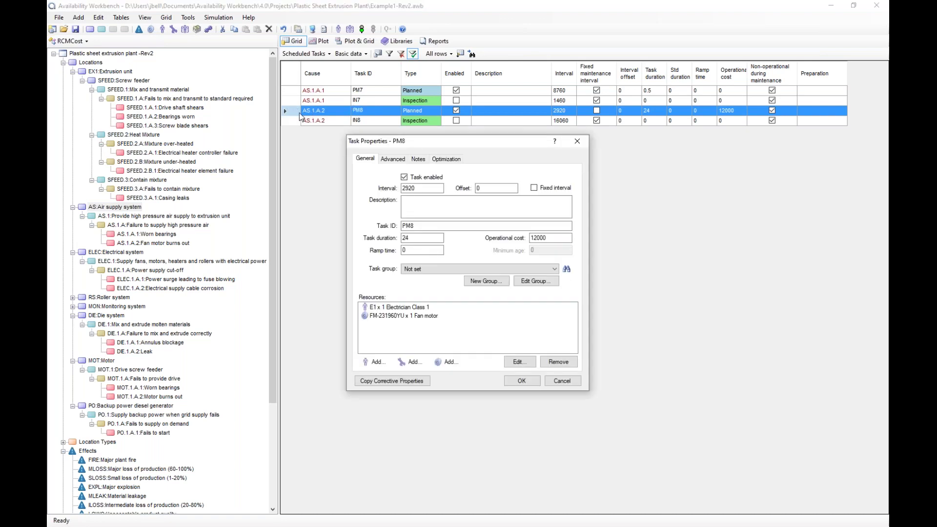
{"action": "left_click", "coordinate": [417, 269]}
{"action": "left_click", "coordinate": [419, 286]}
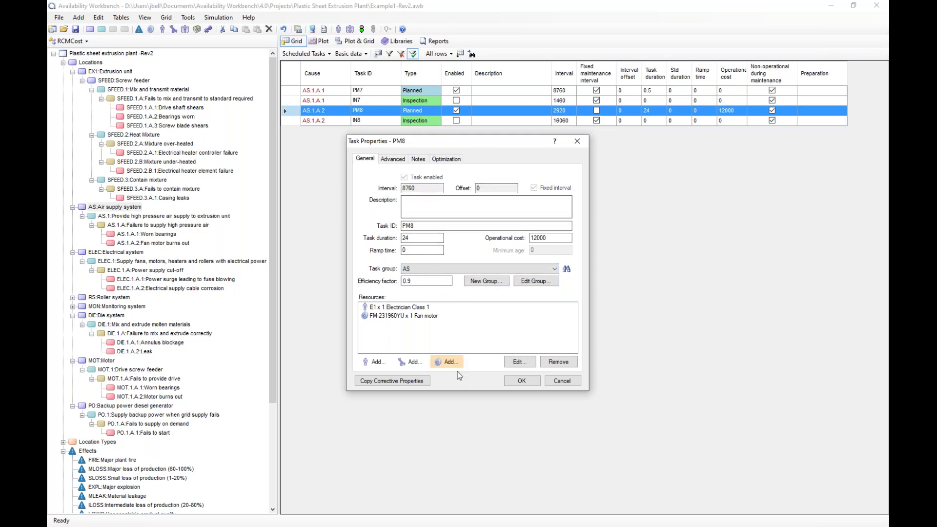
{"action": "left_click", "coordinate": [523, 383]}
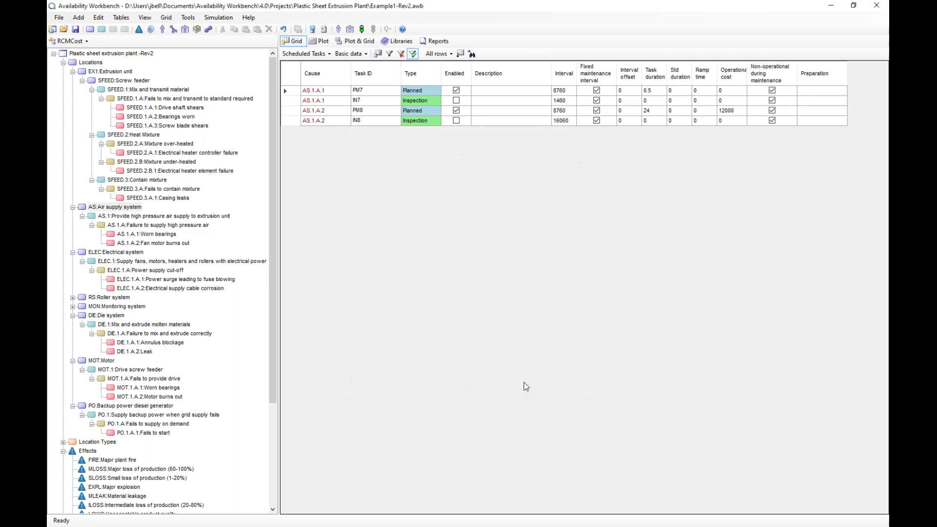
Show the optimization plot for the AS task group and check which tasks are associated with the group.
{"action": "left_click", "coordinate": [322, 42]}
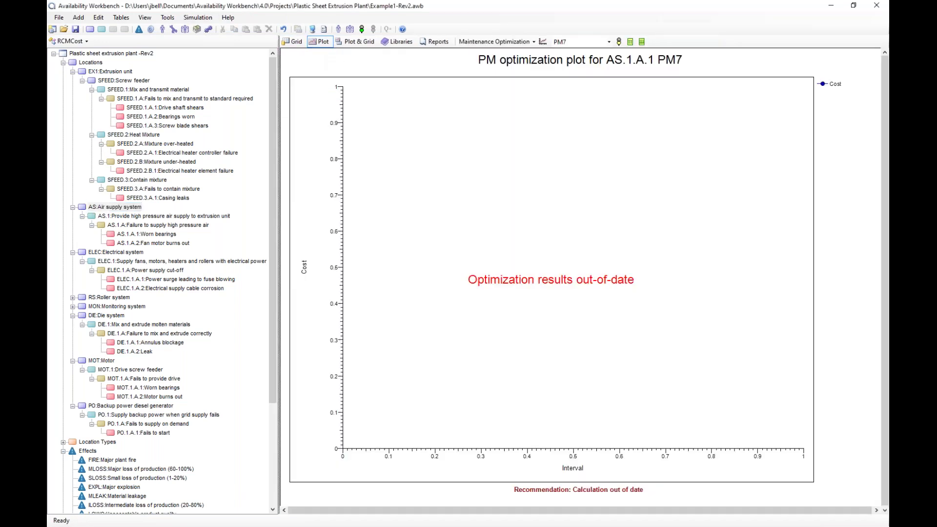
{"action": "scroll", "coordinate": [225, 333], "scroll_direction": "down", "scroll_amount": 5}
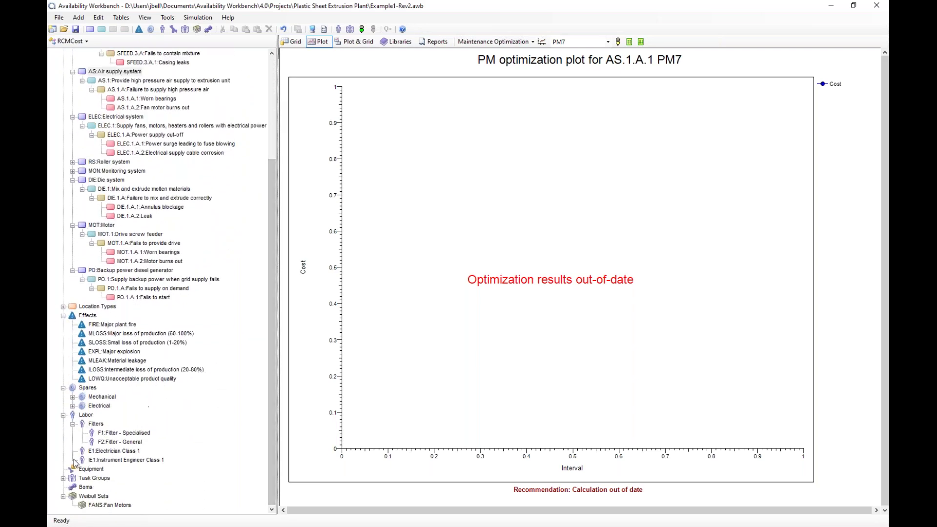
{"action": "left_click", "coordinate": [63, 478]}
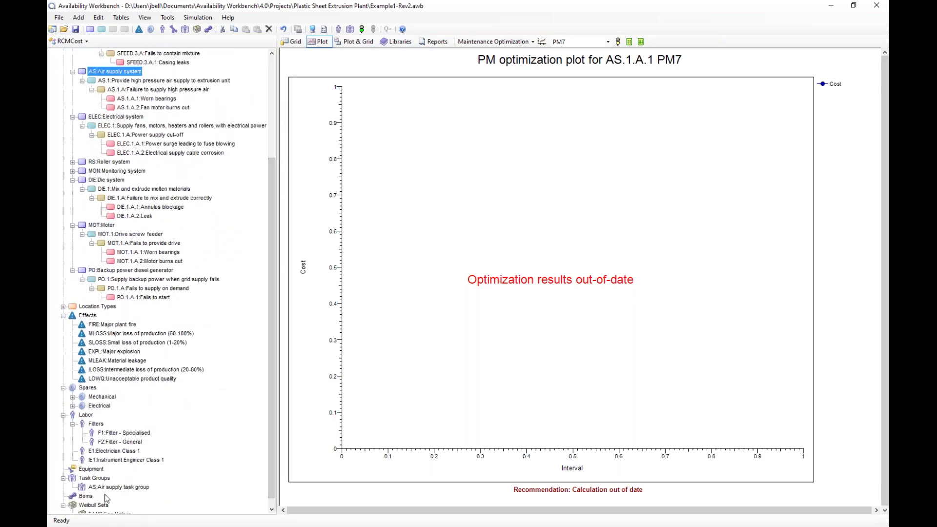
{"action": "left_click", "coordinate": [102, 488]}
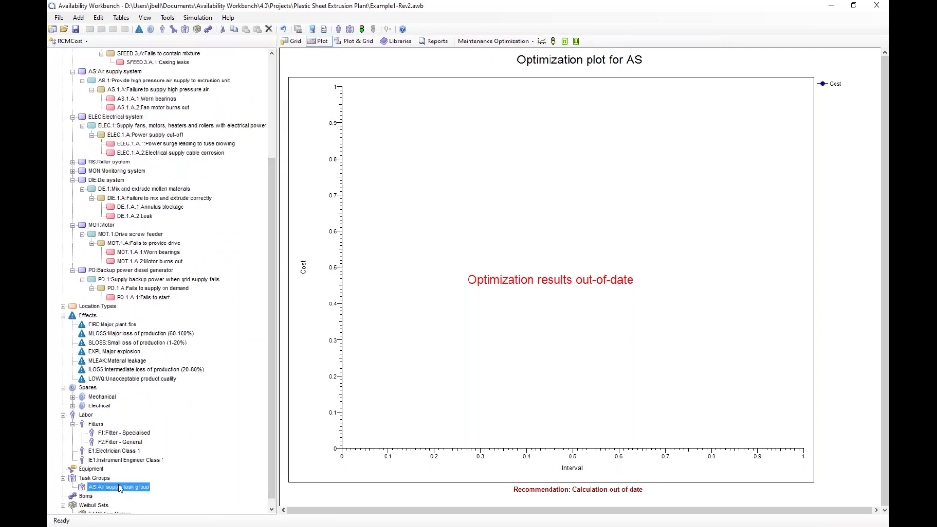
{"action": "double_click", "coordinate": [120, 488]}
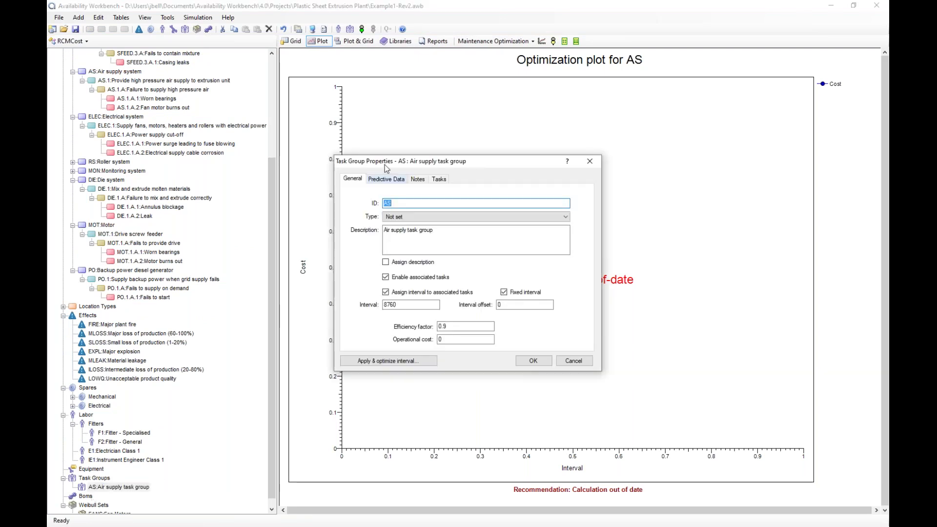
{"action": "left_click", "coordinate": [439, 179]}
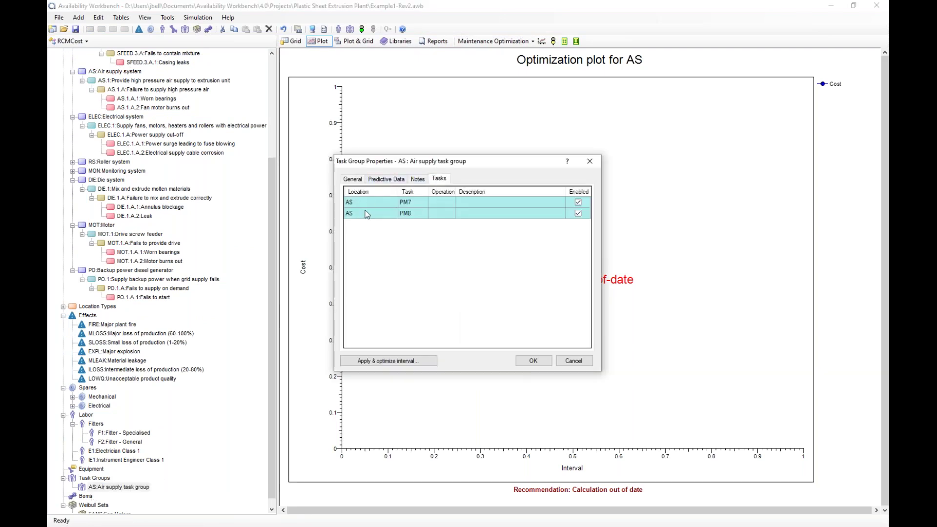
{"action": "left_click", "coordinate": [574, 362]}
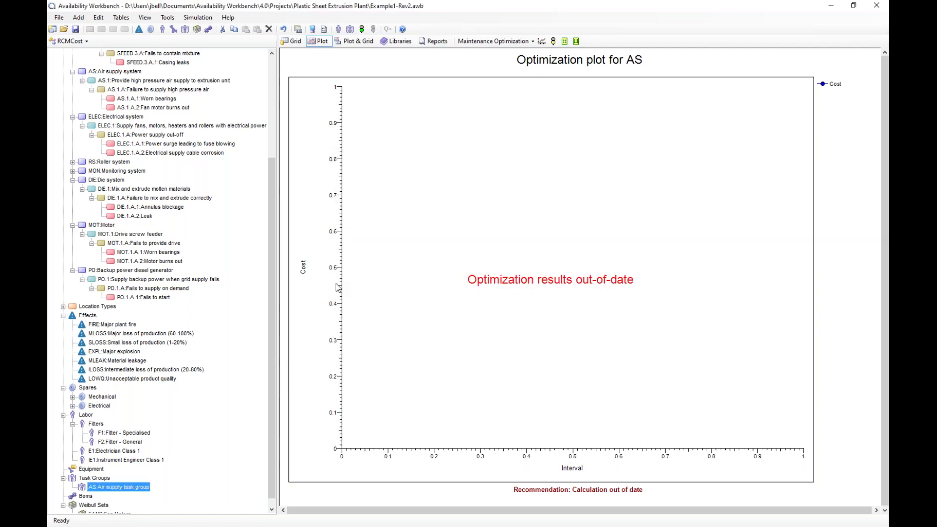
Specify 30 intervals for the AS group optimization, with an initial interval of 168 and an increment of 168.
{"action": "left_click", "coordinate": [565, 41]}
{"action": "left_click", "coordinate": [481, 244]}
{"action": "left_click_drag", "start_coordinate": [481, 244], "coordinate": [444, 244]}
{"action": "key", "text": "Tab"}
{"action": "type", "text": "168"}
{"action": "key", "text": "Tab"}
{"action": "type", "text": "168"}
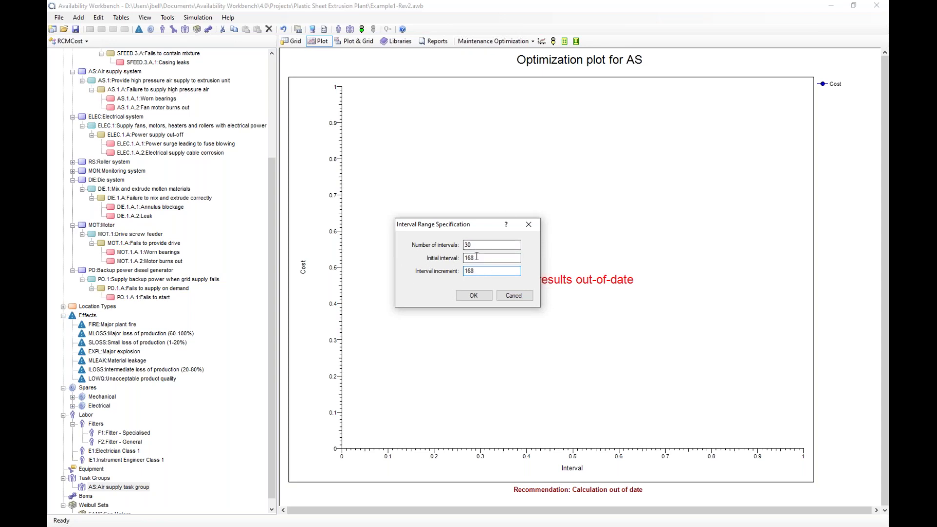
{"action": "left_click", "coordinate": [475, 296]}
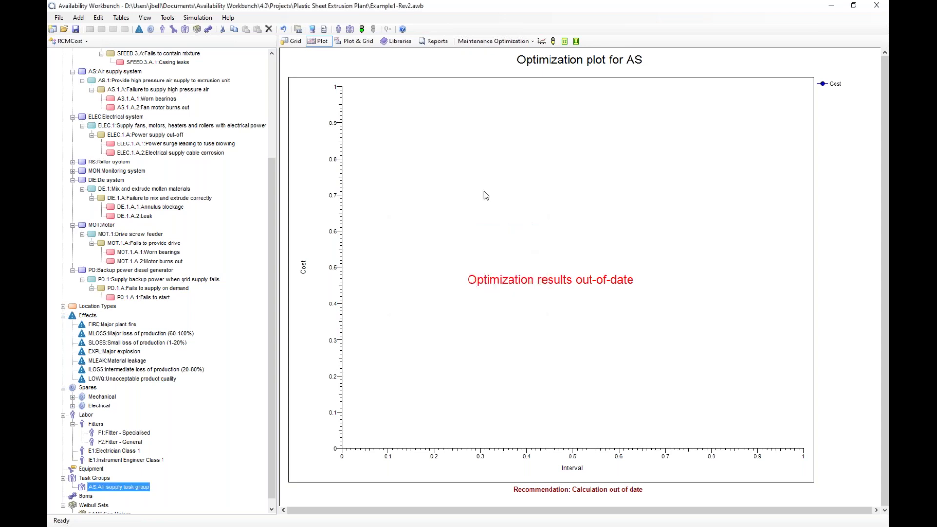
Run the interval optimization for the AS task group and examine the resulting cost curve.
{"action": "left_click", "coordinate": [554, 42]}
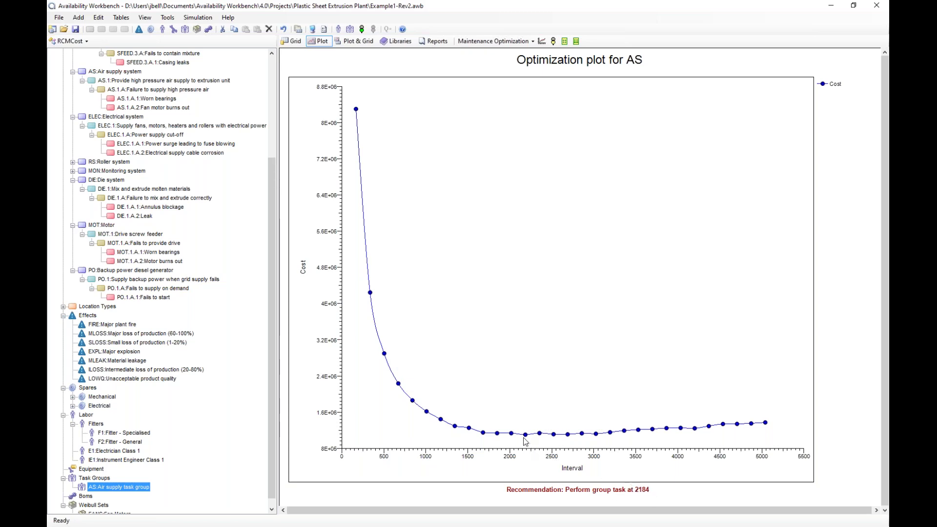
{"action": "mouse_move", "coordinate": [526, 437]}
{"action": "mouse_move", "coordinate": [357, 111]}
Review the maintenance tasks and maintenance strategy of the AS.1.A.1 Worn bearings cause, leaving them unedited.
{"action": "scroll", "coordinate": [173, 214], "scroll_direction": "up", "scroll_amount": 2}
{"action": "left_click", "coordinate": [165, 153]}
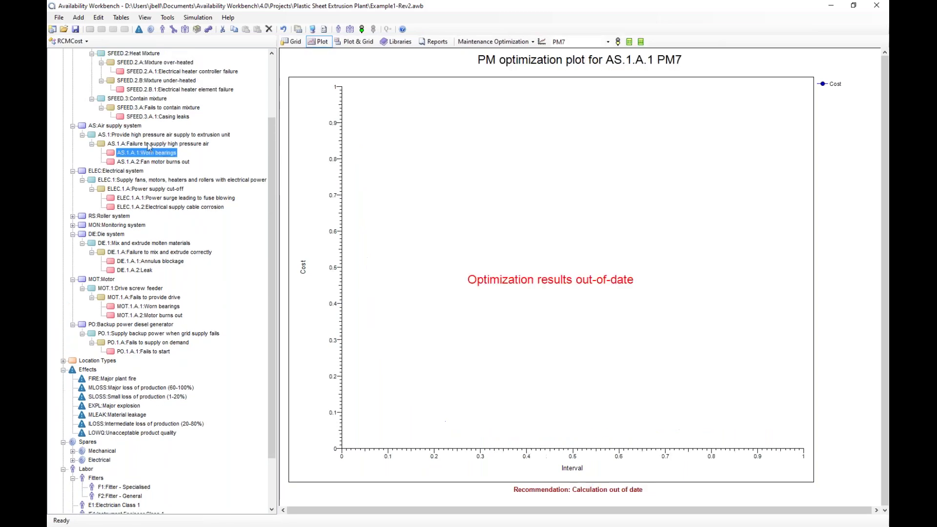
{"action": "left_click", "coordinate": [147, 162]}
{"action": "left_click", "coordinate": [144, 153]}
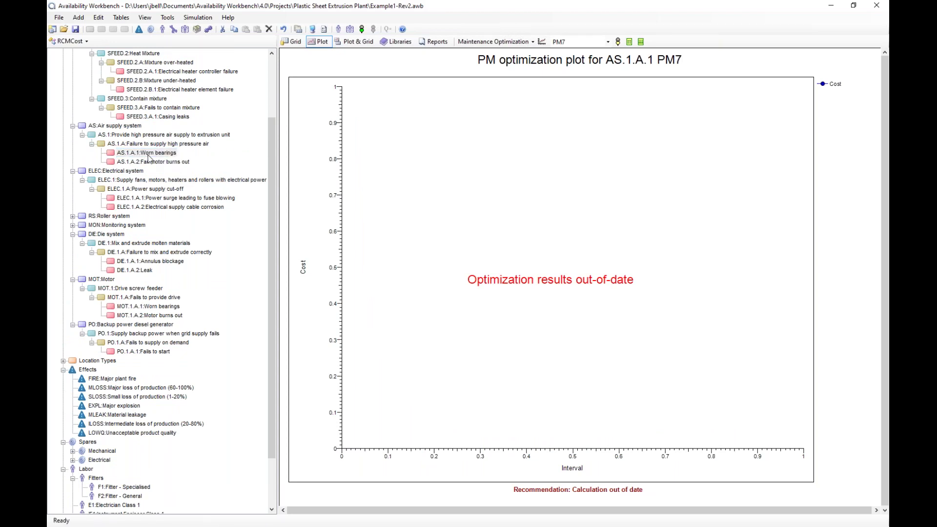
{"action": "double_click", "coordinate": [148, 154]}
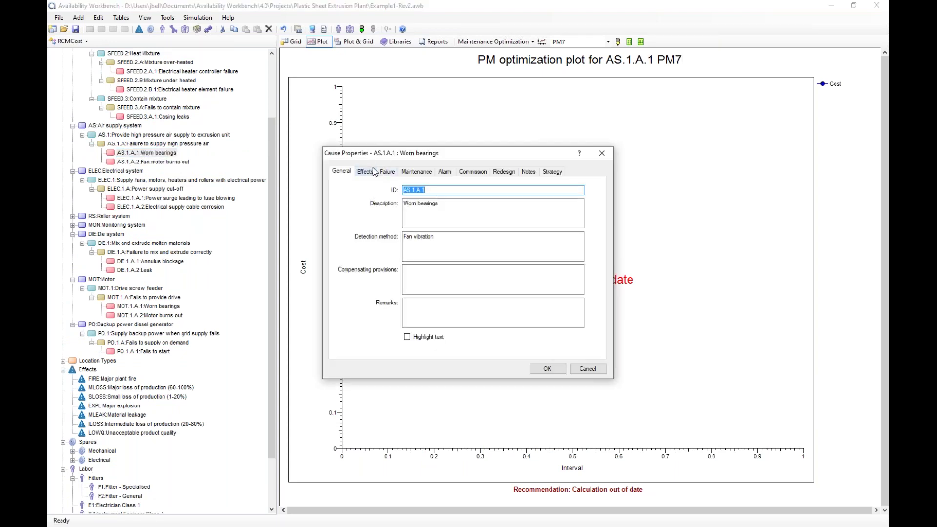
{"action": "left_click", "coordinate": [421, 173]}
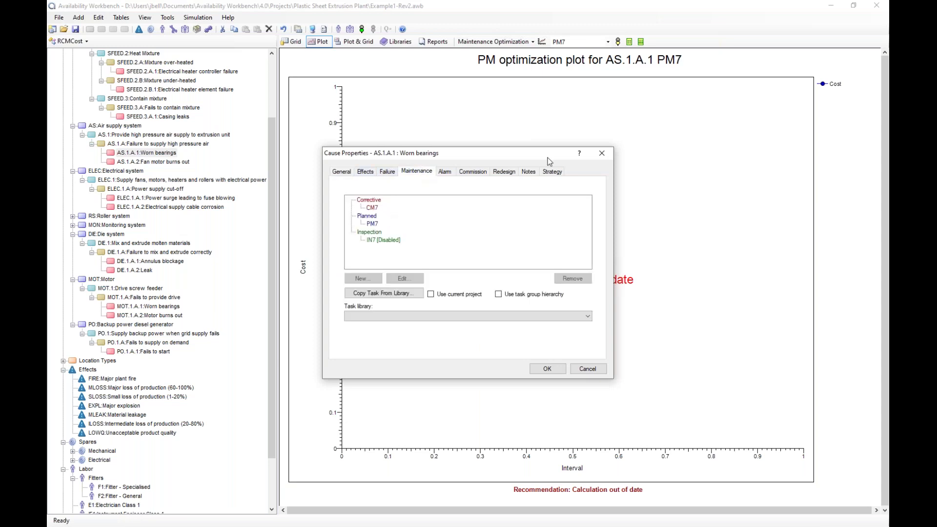
{"action": "left_click", "coordinate": [551, 173]}
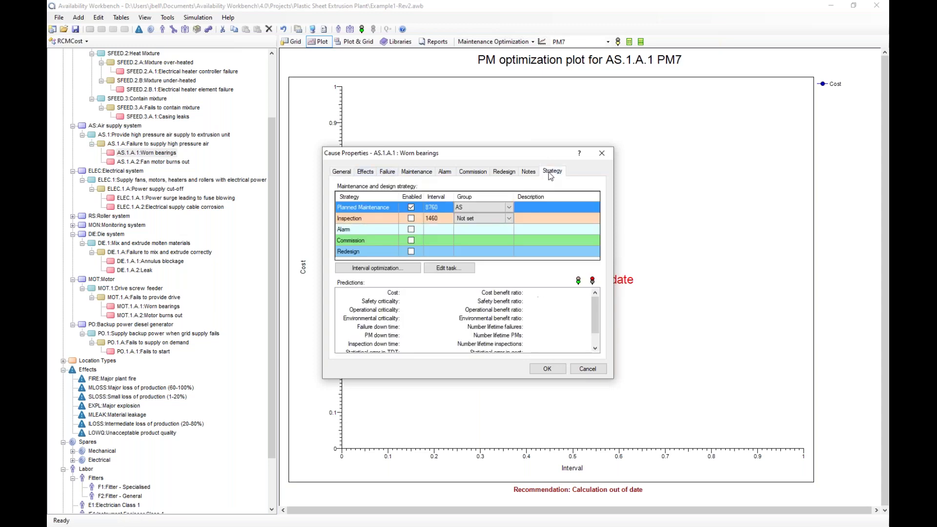
{"action": "left_click", "coordinate": [588, 370]}
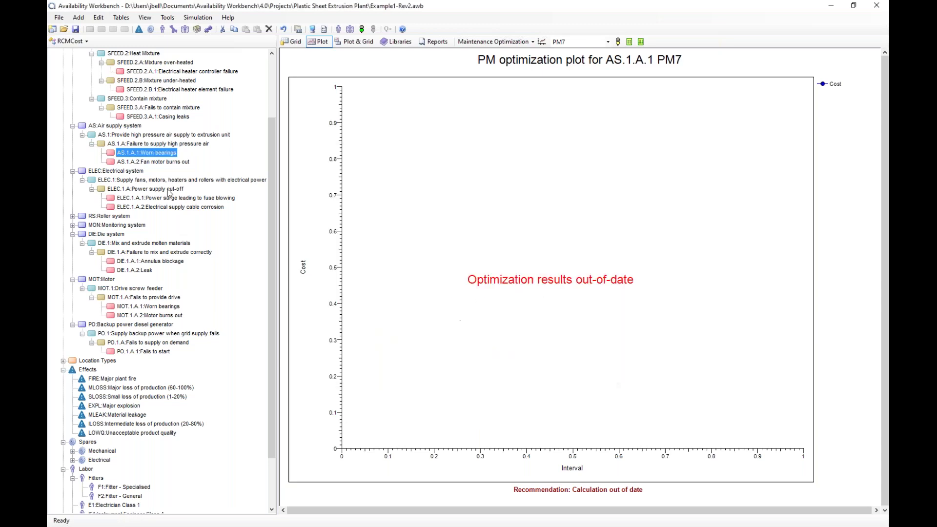
Check the interval and task group settings of planned task PM7 under the AS.1.A.1 Worn bearings cause.
{"action": "double_click", "coordinate": [147, 154]}
{"action": "left_click", "coordinate": [414, 172]}
{"action": "double_click", "coordinate": [372, 225]}
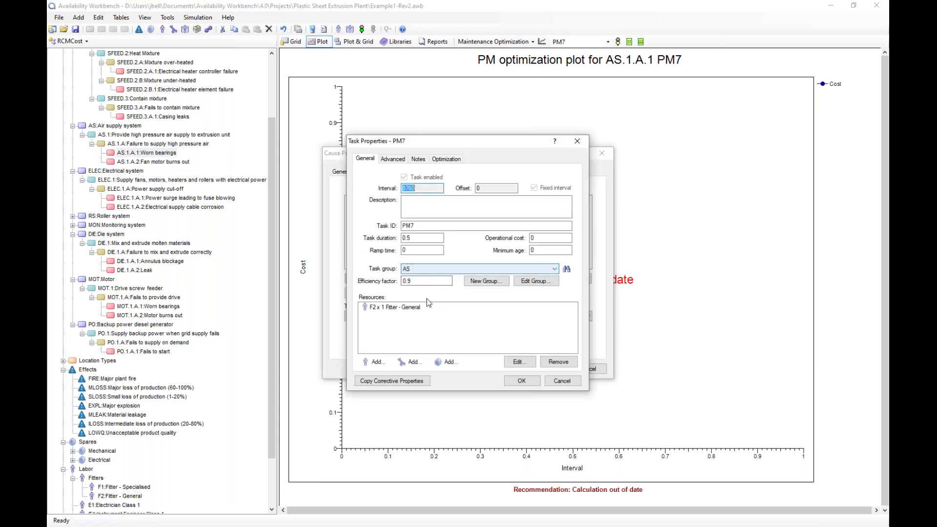
{"action": "left_click", "coordinate": [574, 381]}
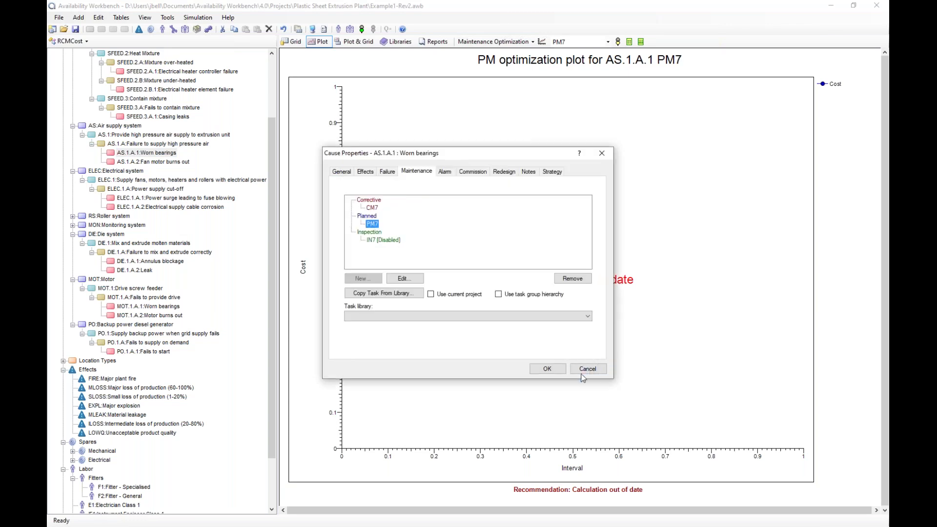
{"action": "left_click", "coordinate": [586, 369]}
Check the interval stored in the properties of the AS Air supply task group.
{"action": "scroll", "coordinate": [119, 438], "scroll_direction": "down", "scroll_amount": 3}
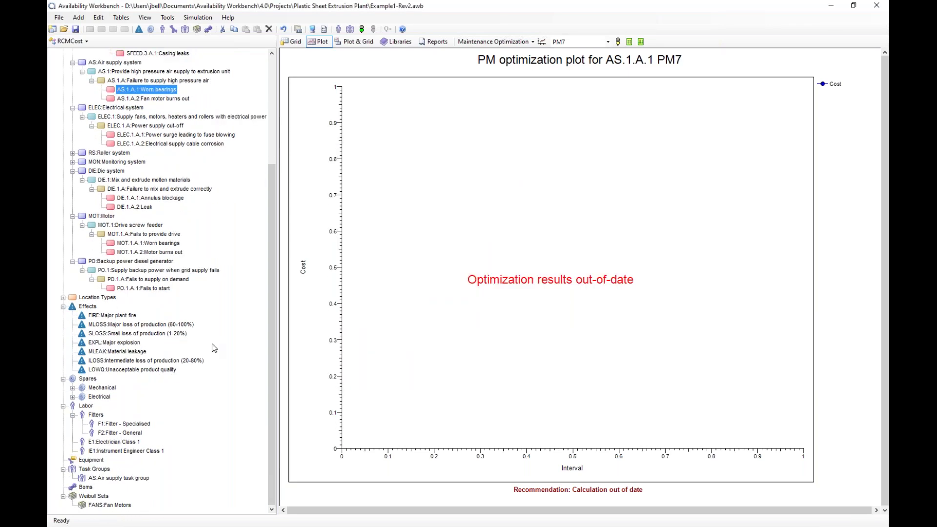
{"action": "double_click", "coordinate": [119, 478]}
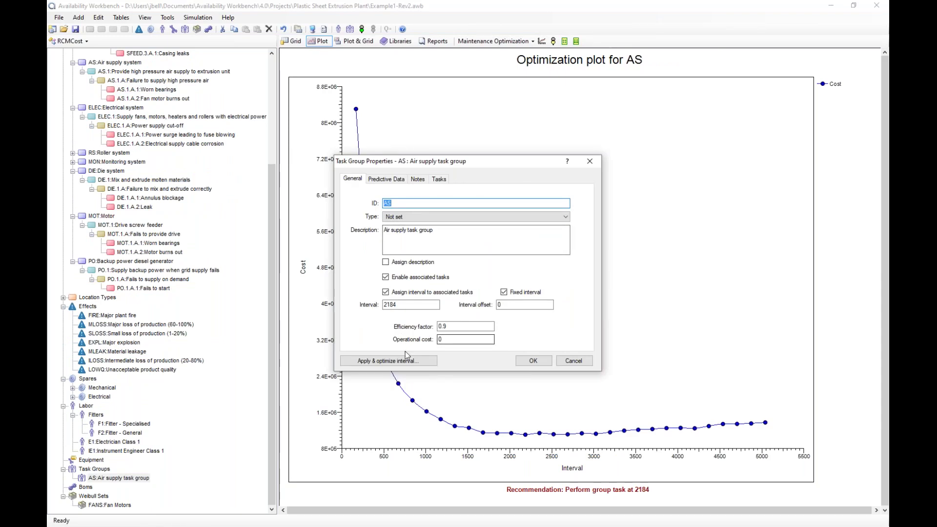
{"action": "double_click", "coordinate": [398, 304]}
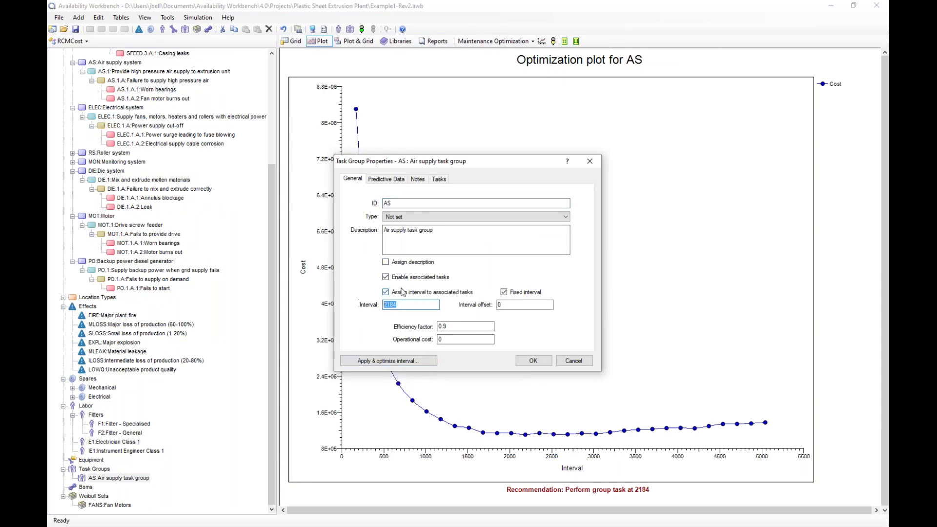
{"action": "left_click", "coordinate": [574, 361]}
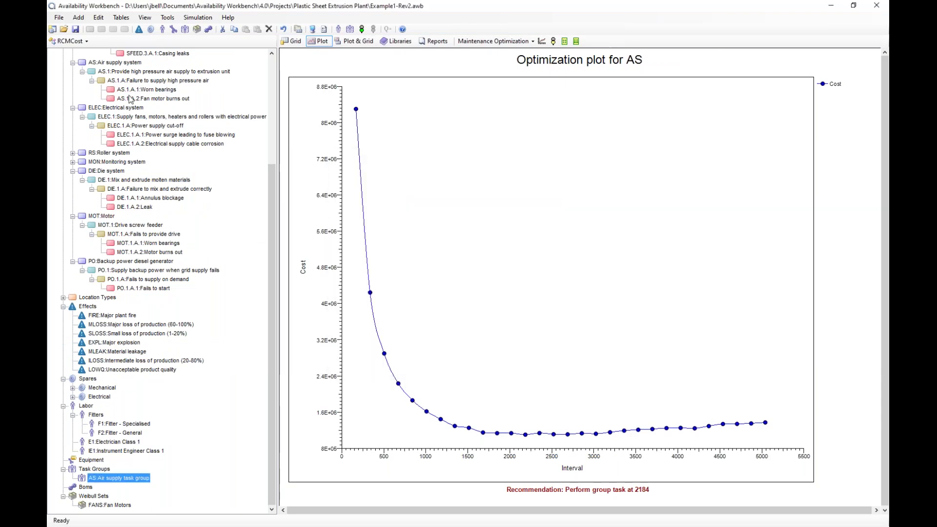
Run the project simulation, review its life costs, and select the AS.1.A.1 Worn bearings cause.
{"action": "scroll", "coordinate": [122, 108], "scroll_direction": "up", "scroll_amount": 5}
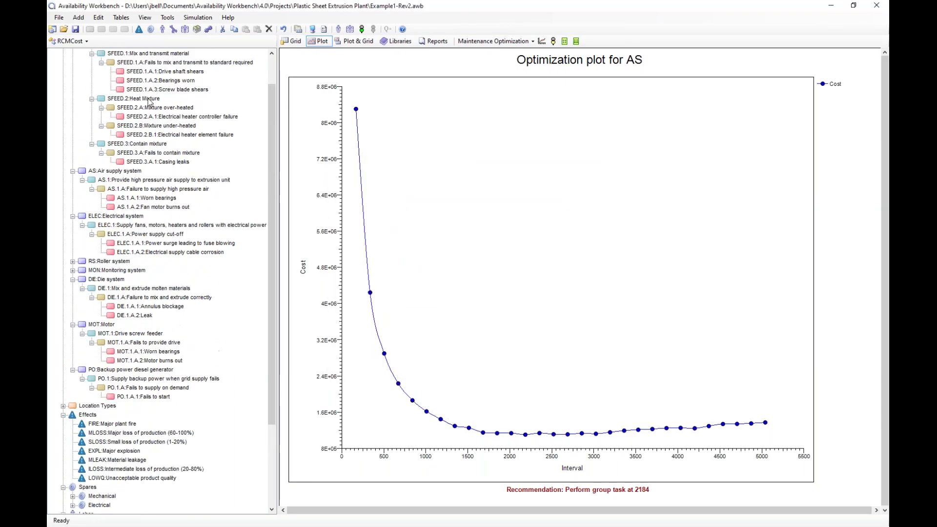
{"action": "left_click", "coordinate": [372, 29]}
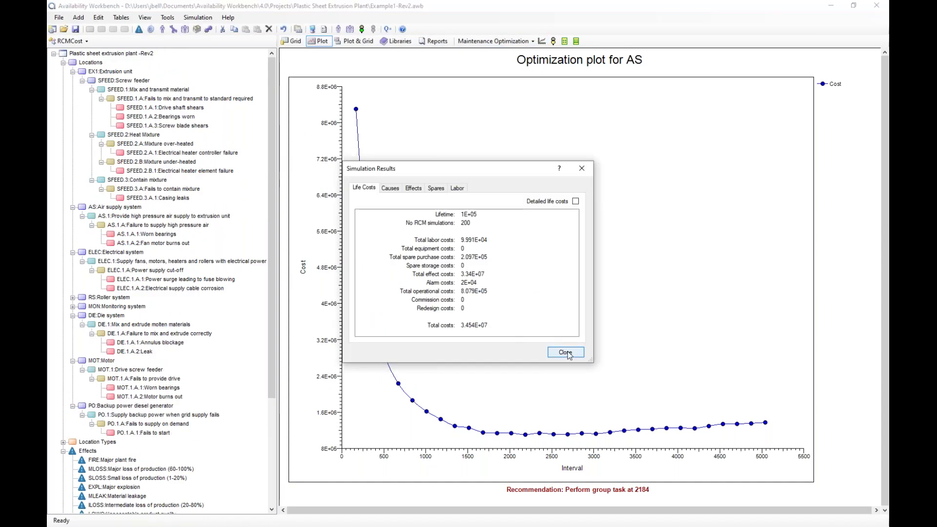
{"action": "left_click", "coordinate": [567, 353]}
{"action": "left_click", "coordinate": [153, 236]}
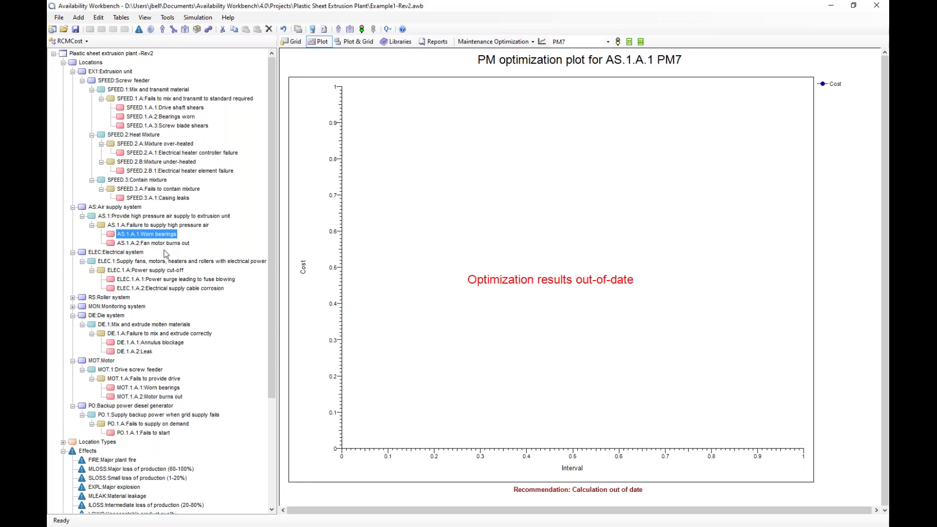
{"action": "scroll", "coordinate": [149, 249], "scroll_direction": "down", "scroll_amount": 5}
{"action": "scroll", "coordinate": [190, 230], "scroll_direction": "up", "scroll_amount": 5}
{"action": "left_click", "coordinate": [197, 18]}
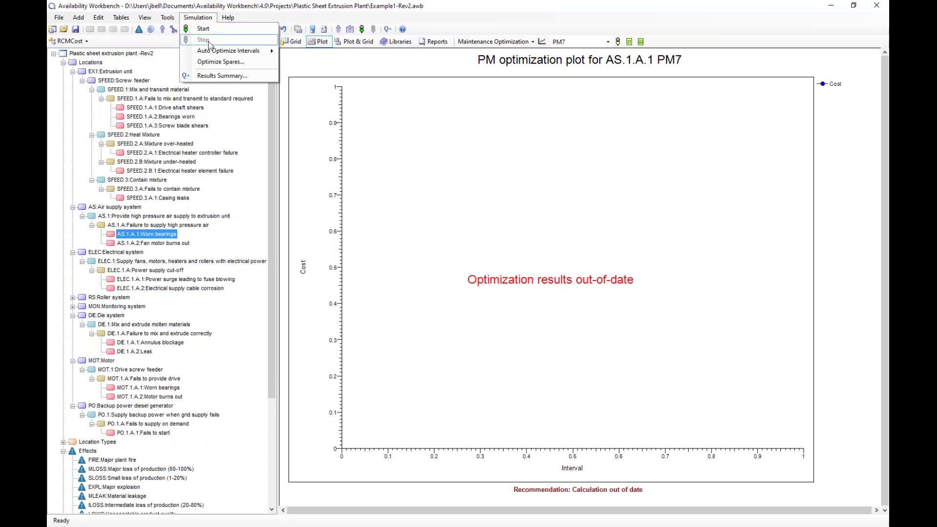
{"action": "mouse_move", "coordinate": [217, 53]}
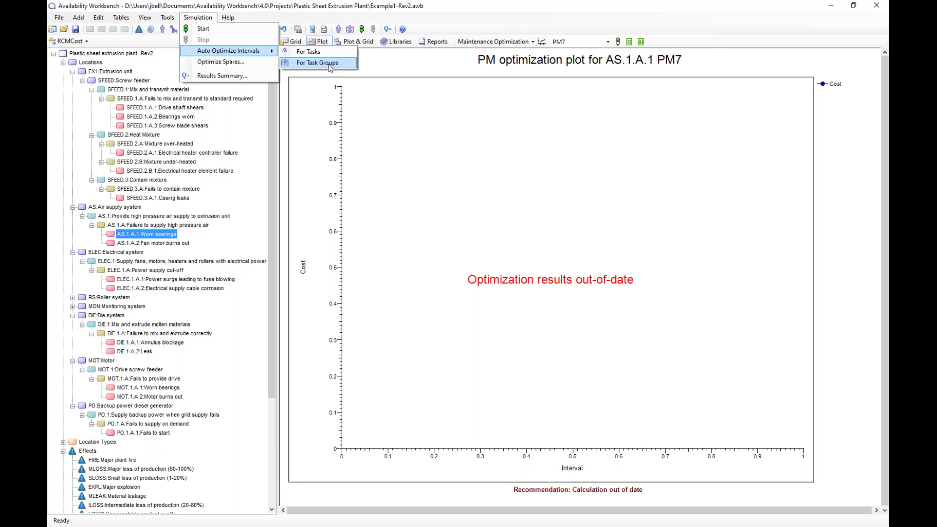
{"action": "left_click", "coordinate": [237, 189]}
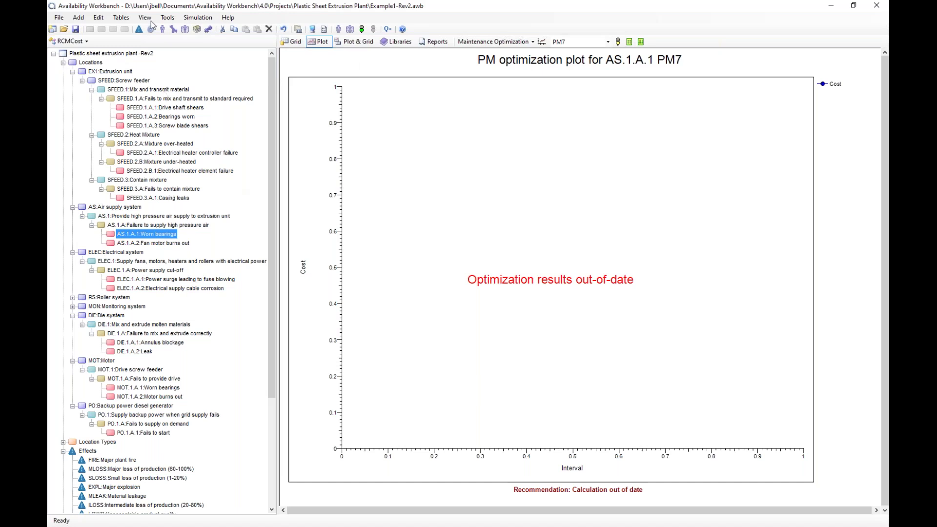
Change the project ID to "Plastic sheet extrusion plant -Rev3" in the project options.
{"action": "double_click", "coordinate": [146, 53]}
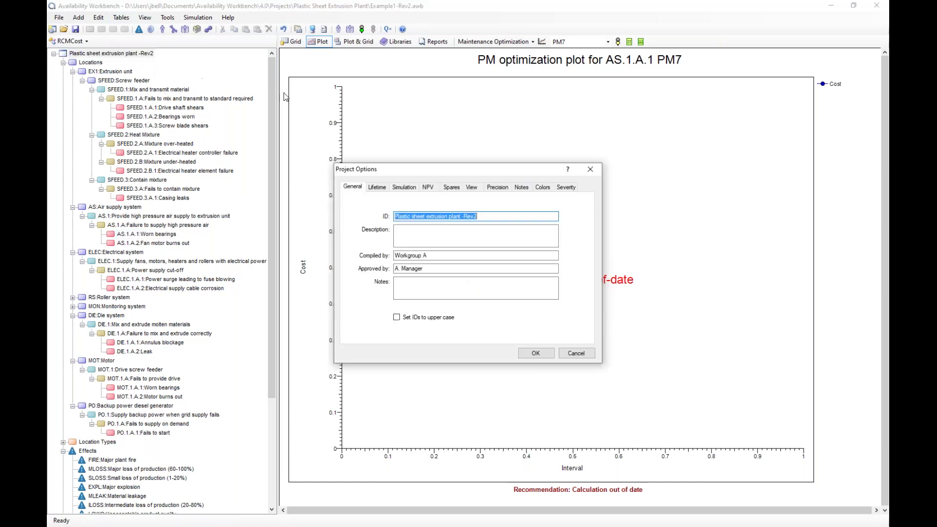
{"action": "left_click", "coordinate": [475, 219]}
{"action": "key", "text": "BackSpace"}
{"action": "type", "text": "3"}
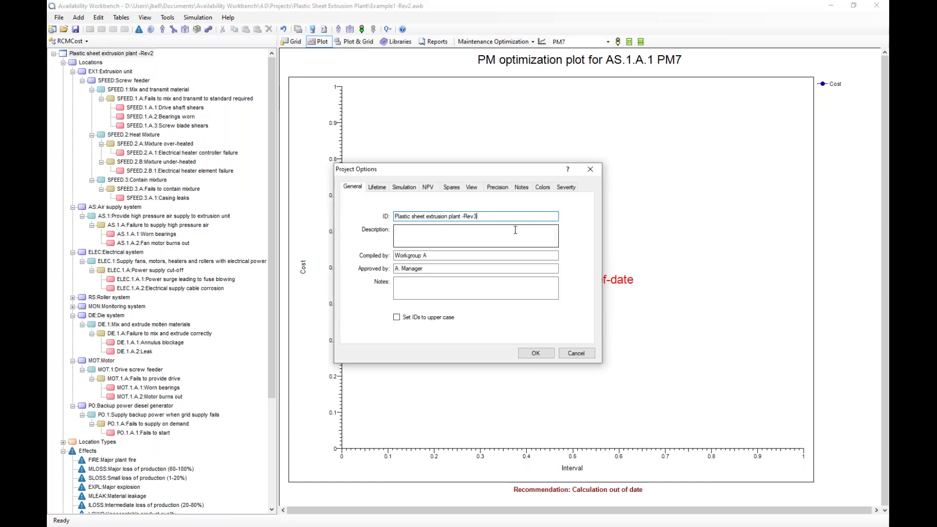
{"action": "left_click", "coordinate": [536, 354]}
Save the project as a new file named Example1-Rev3.awb in the Plastic Sheet Extrusion Plant folder.
{"action": "left_click", "coordinate": [58, 17]}
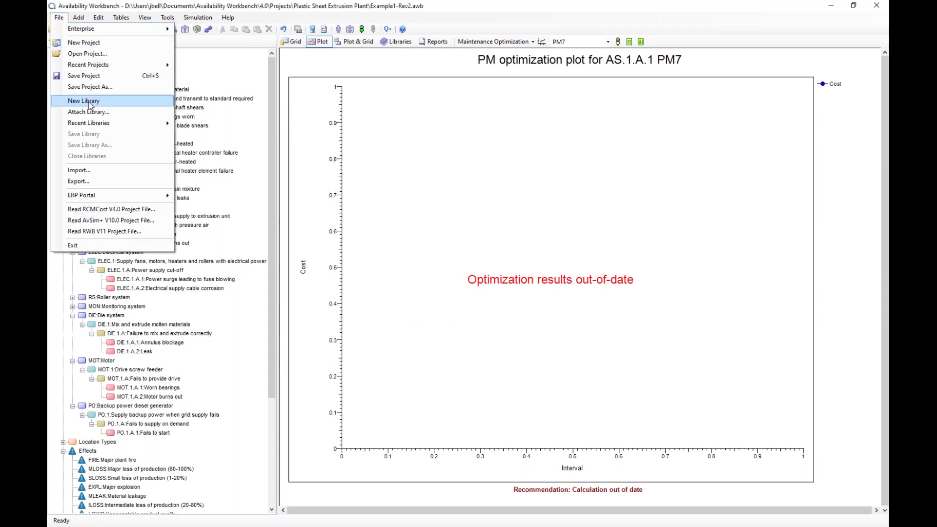
{"action": "left_click", "coordinate": [112, 91]}
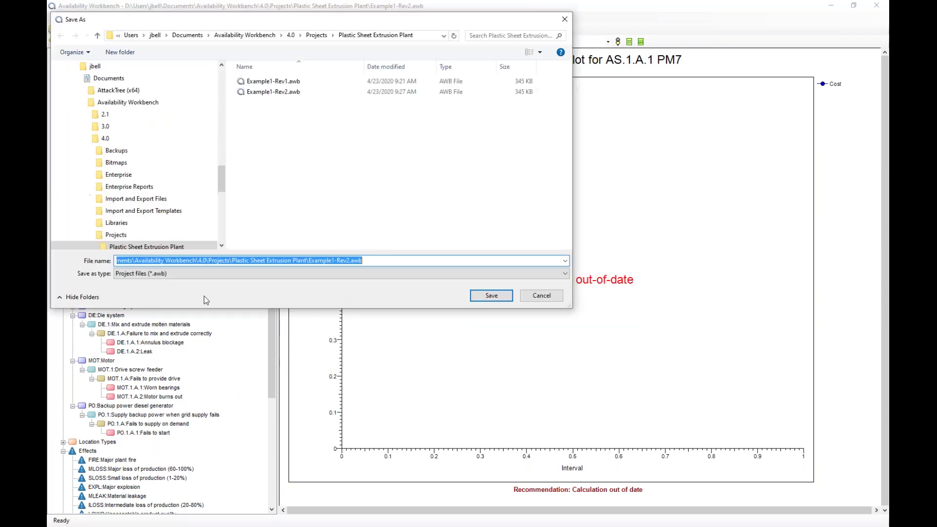
{"action": "left_click", "coordinate": [348, 261]}
{"action": "key", "text": "BackSpace"}
{"action": "type", "text": "3"}
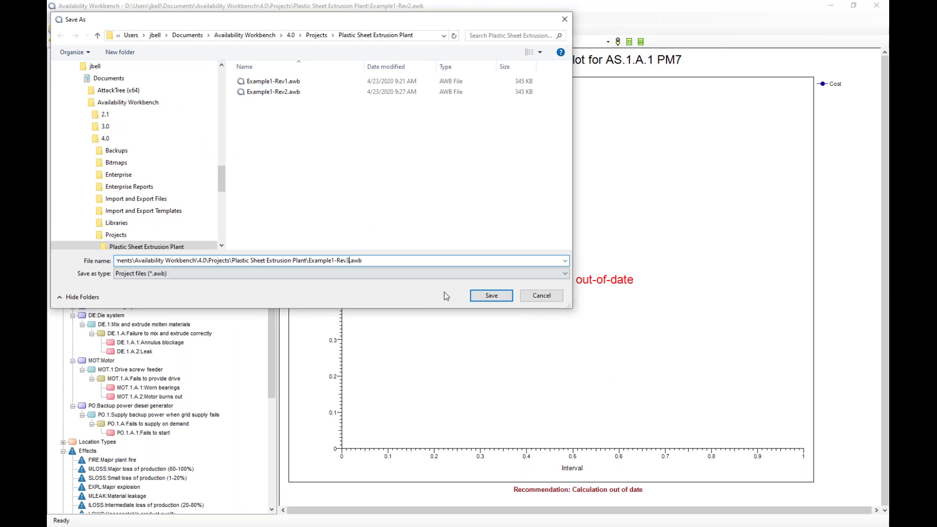
{"action": "left_click", "coordinate": [482, 297]}
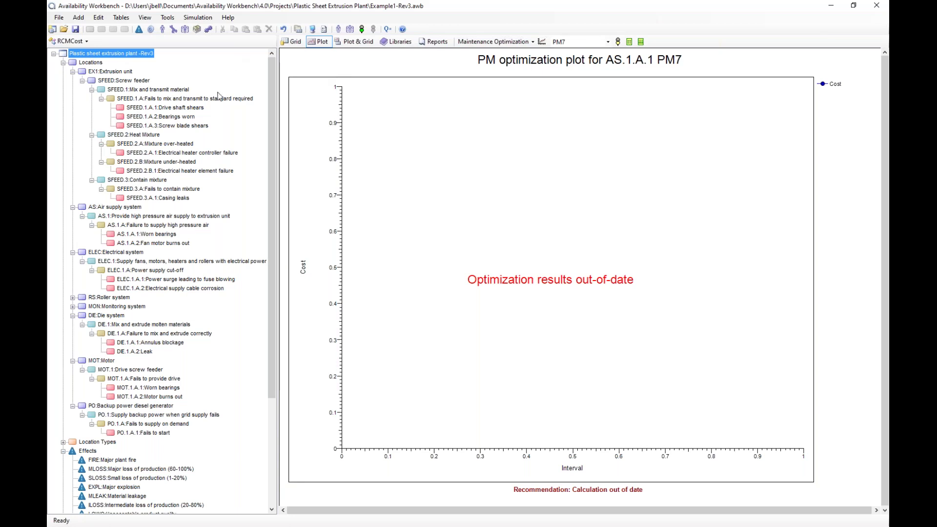
Check the failure distribution of the ELEC.1.A.1 Power surge leading to fuse blowing cause and run the interval optimization for its PM9 task.
{"action": "left_click", "coordinate": [168, 280]}
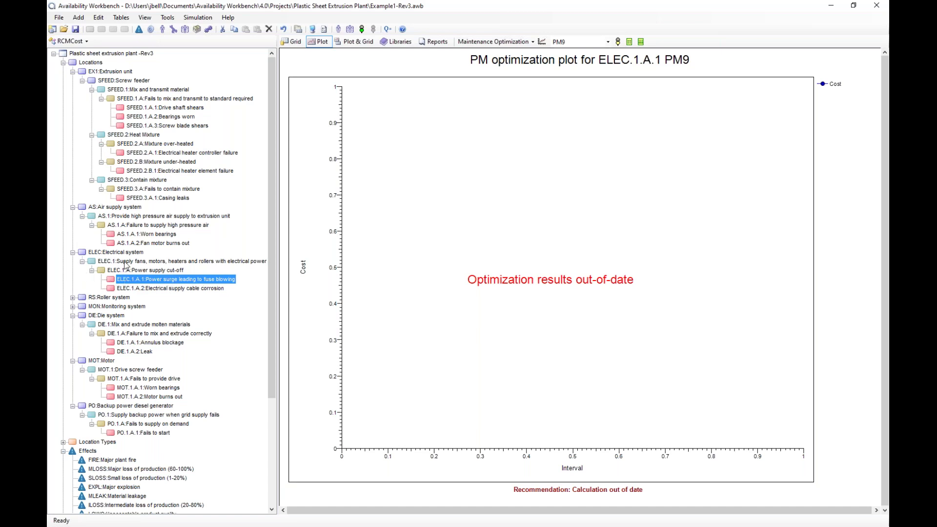
{"action": "double_click", "coordinate": [222, 281]}
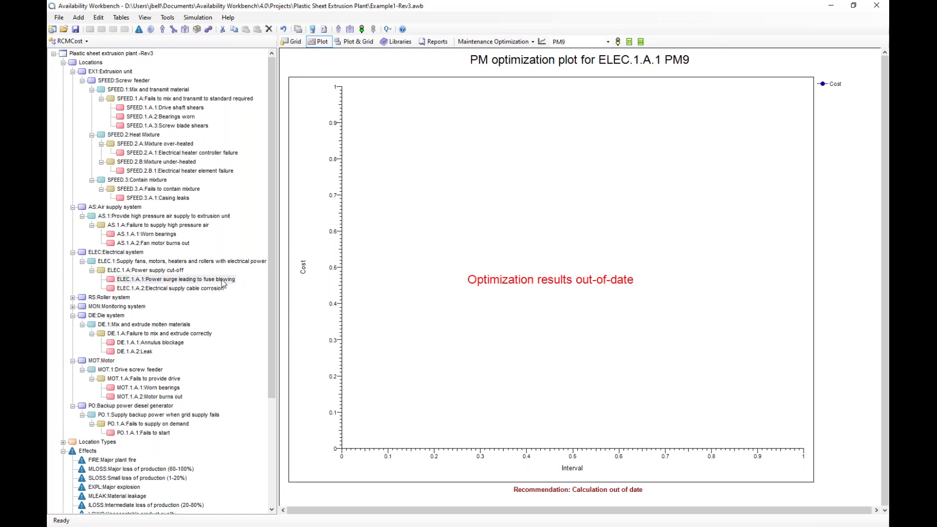
{"action": "left_click", "coordinate": [392, 173]}
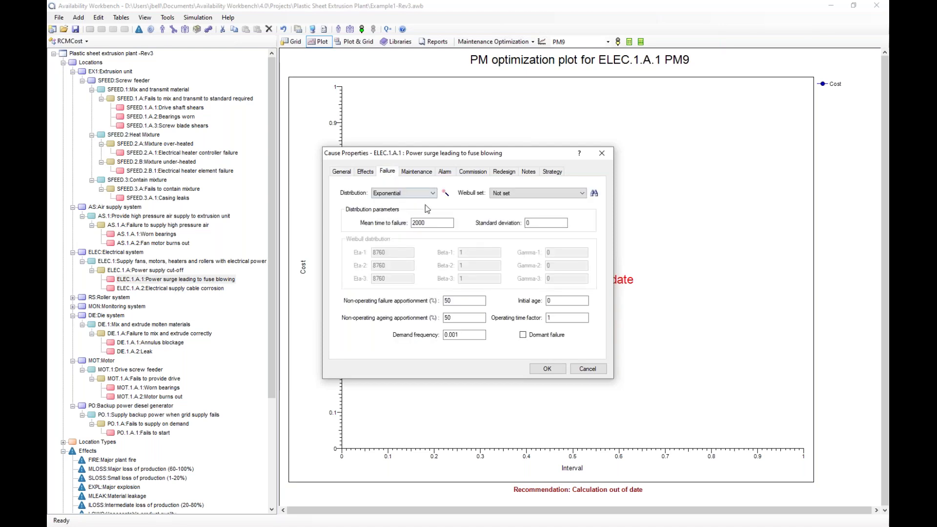
{"action": "left_click_drag", "start_coordinate": [435, 223], "coordinate": [410, 224]}
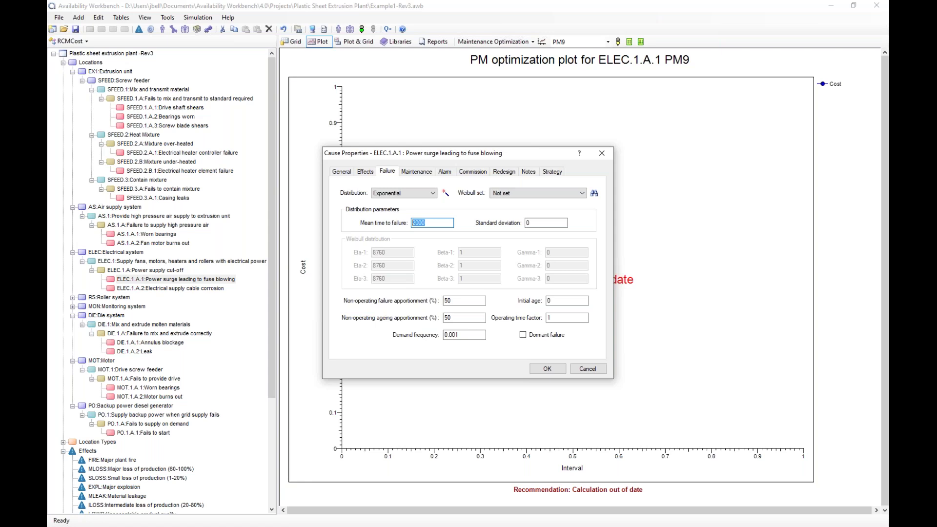
{"action": "left_click", "coordinate": [588, 369]}
{"action": "left_click", "coordinate": [618, 41]}
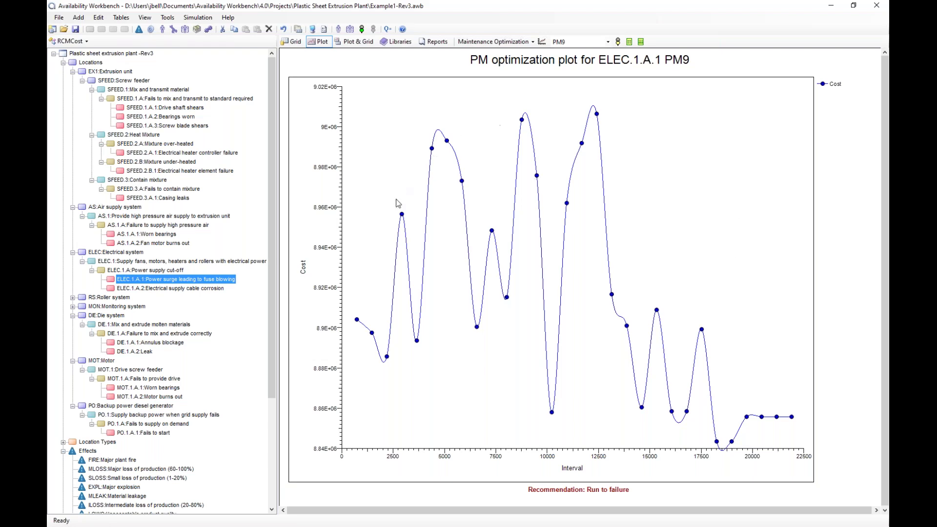
Simulate the ELEC.1.A.1 cause's strategy with the inspection task disabled and check its predicted mean unavailability.
{"action": "double_click", "coordinate": [215, 280]}
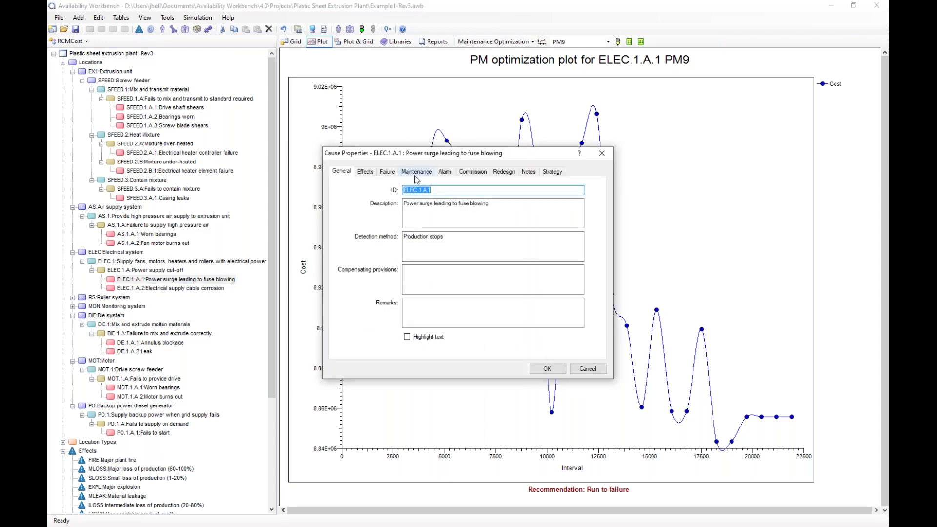
{"action": "left_click", "coordinate": [552, 172]}
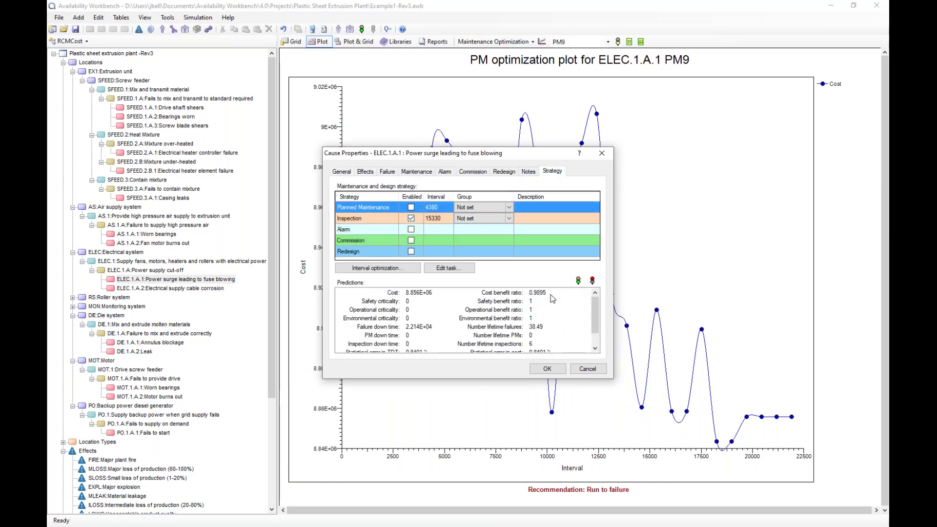
{"action": "left_click", "coordinate": [411, 219]}
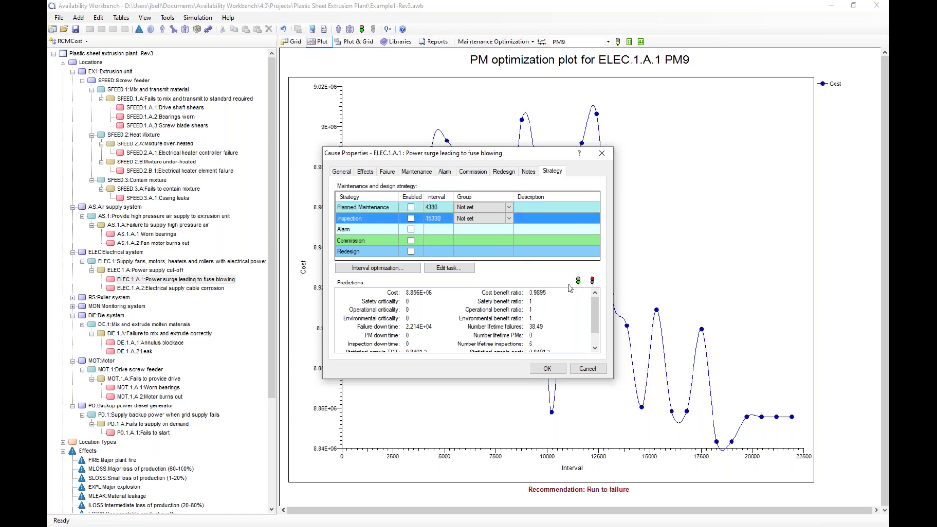
{"action": "scroll", "coordinate": [414, 338], "scroll_direction": "down", "scroll_amount": 1}
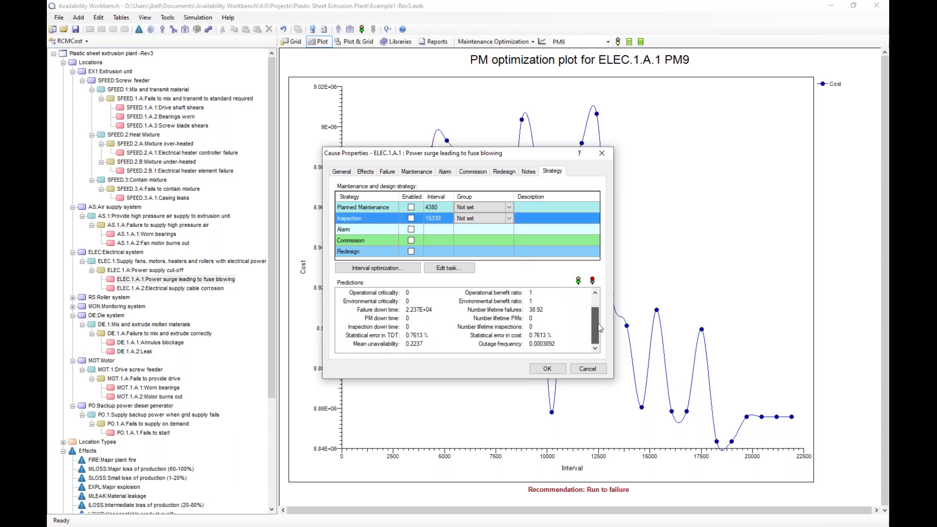
{"action": "left_click", "coordinate": [407, 343]}
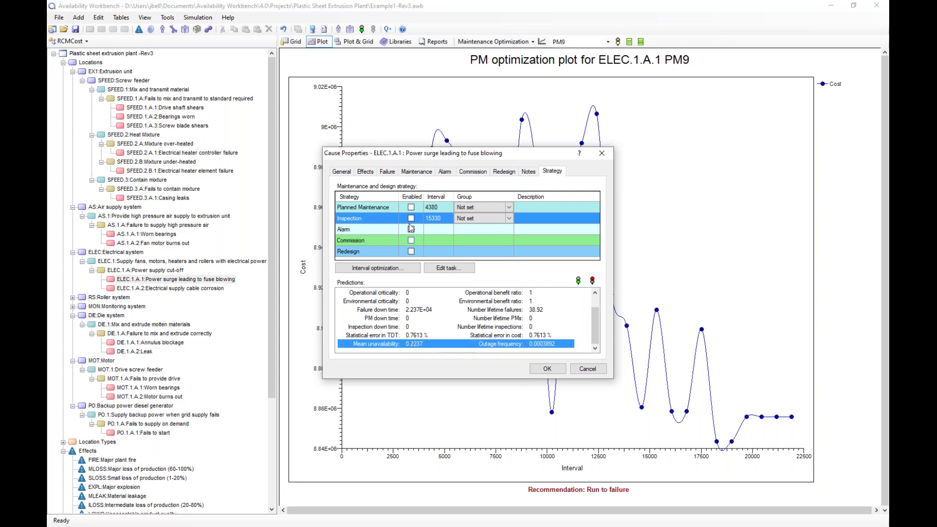
Inspect the fuse resource of corrective task CM9 under the ELEC.1.A.1 cause, and leave the cause properties without saving.
{"action": "left_click", "coordinate": [417, 172]}
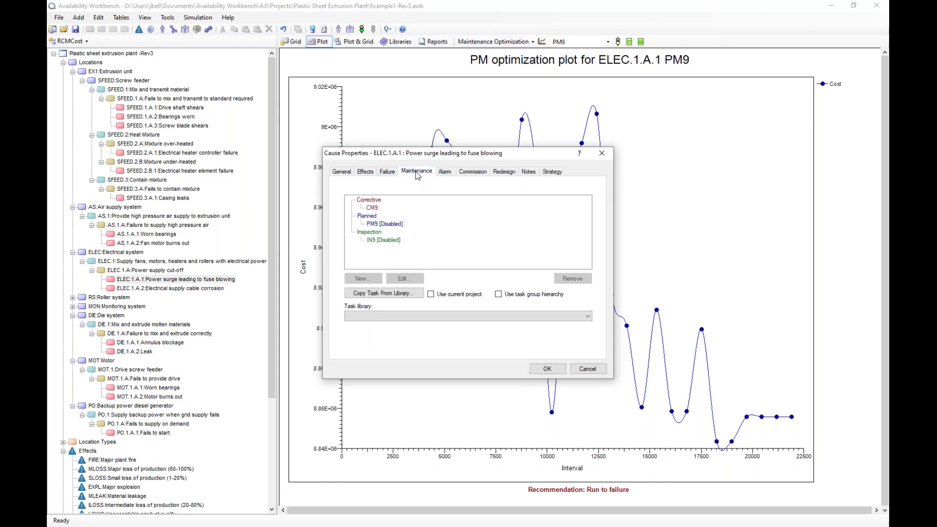
{"action": "left_click", "coordinate": [372, 208]}
{"action": "left_click", "coordinate": [405, 278]}
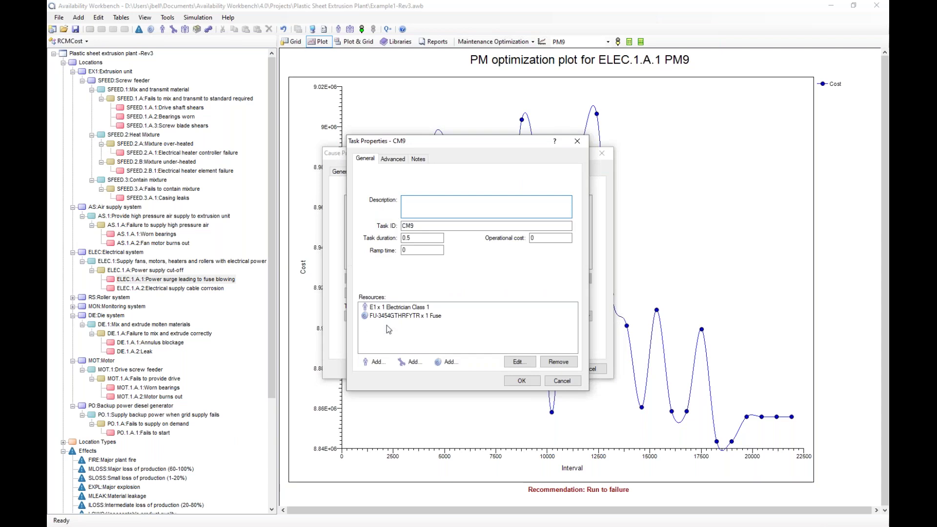
{"action": "left_click", "coordinate": [416, 316]}
{"action": "left_click", "coordinate": [561, 384]}
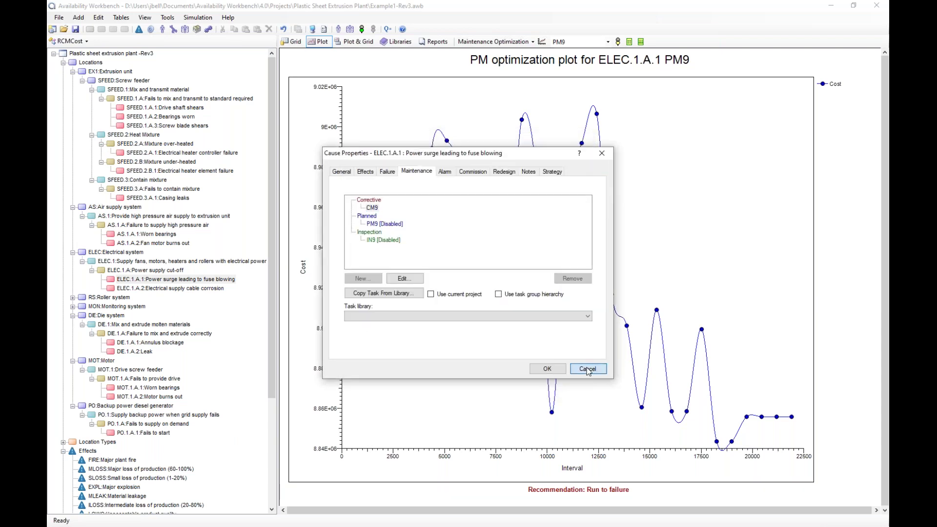
{"action": "left_click", "coordinate": [588, 370]}
Examine the Fuse spare's unit cost and its capacity, storage cost and logistic delay settings at levels 1, 2 and 3.
{"action": "scroll", "coordinate": [139, 428], "scroll_direction": "down", "scroll_amount": 5}
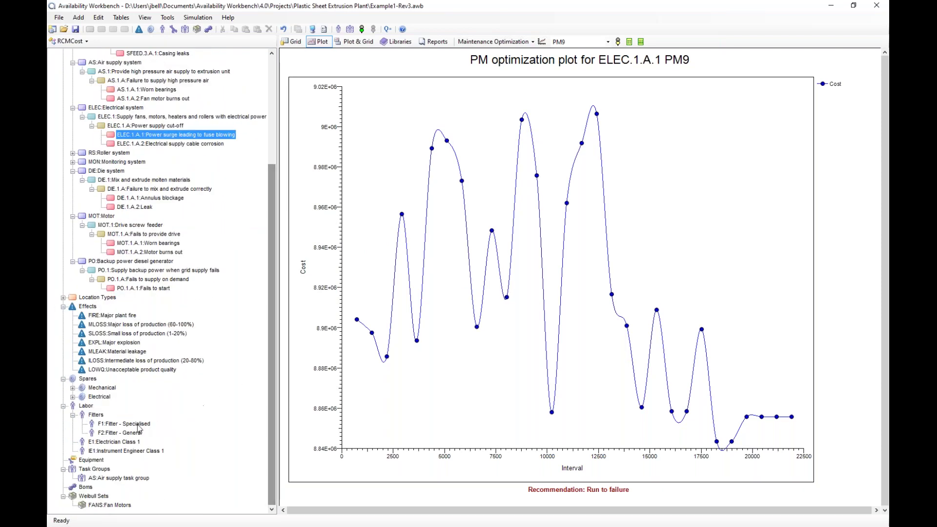
{"action": "left_click", "coordinate": [73, 397]}
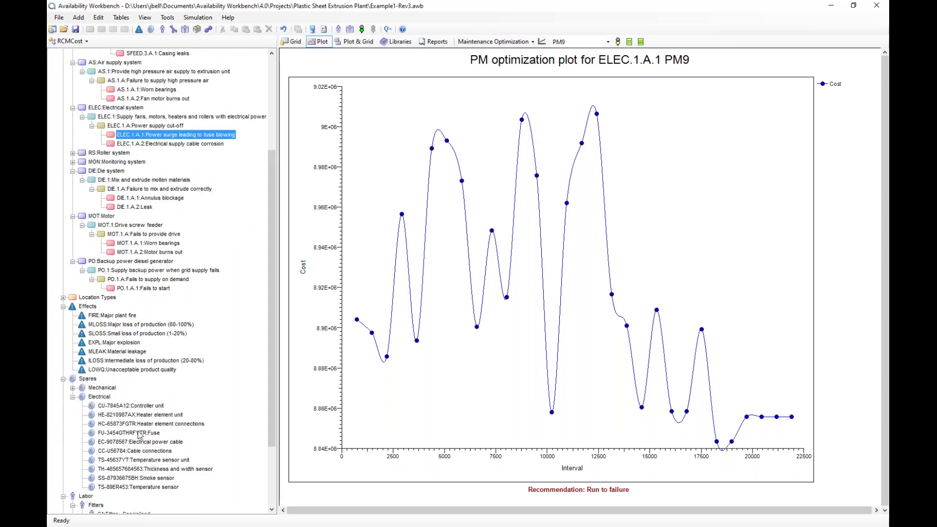
{"action": "double_click", "coordinate": [122, 433]}
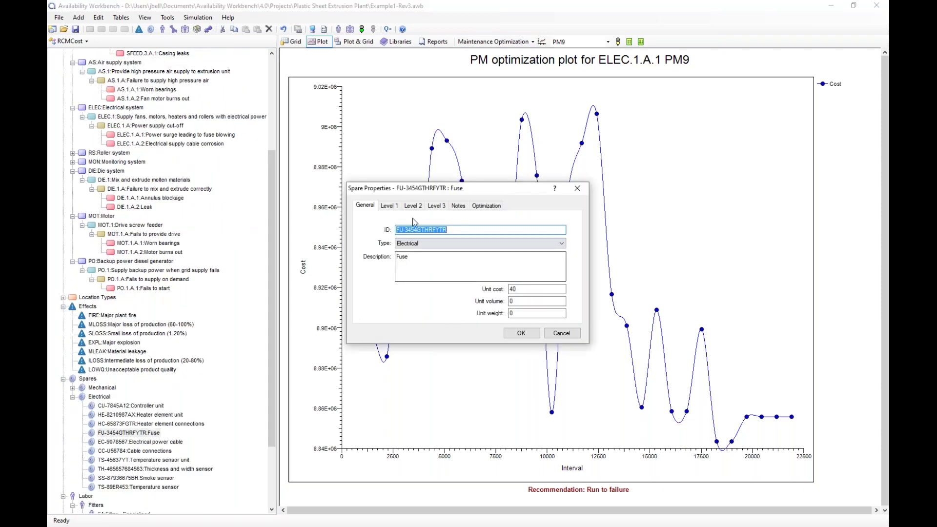
{"action": "left_click", "coordinate": [391, 206]}
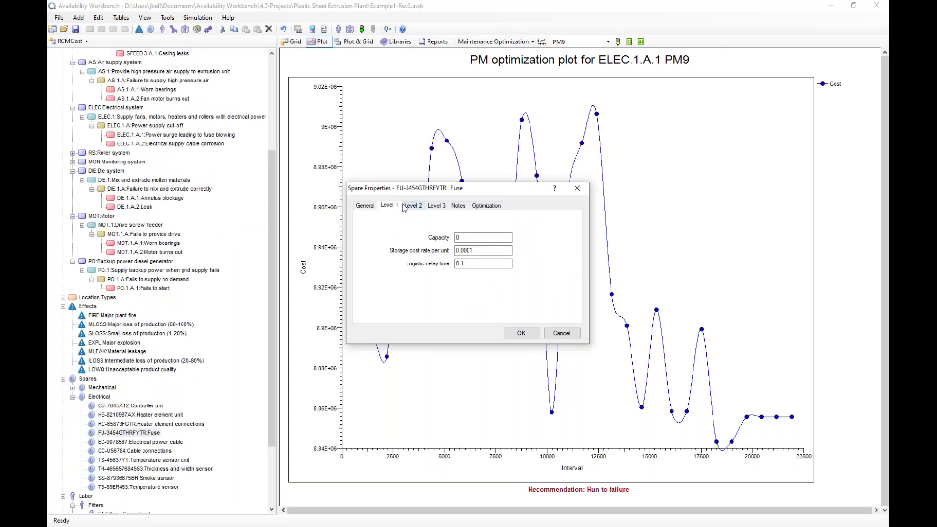
{"action": "left_click", "coordinate": [412, 205]}
{"action": "double_click", "coordinate": [459, 237]}
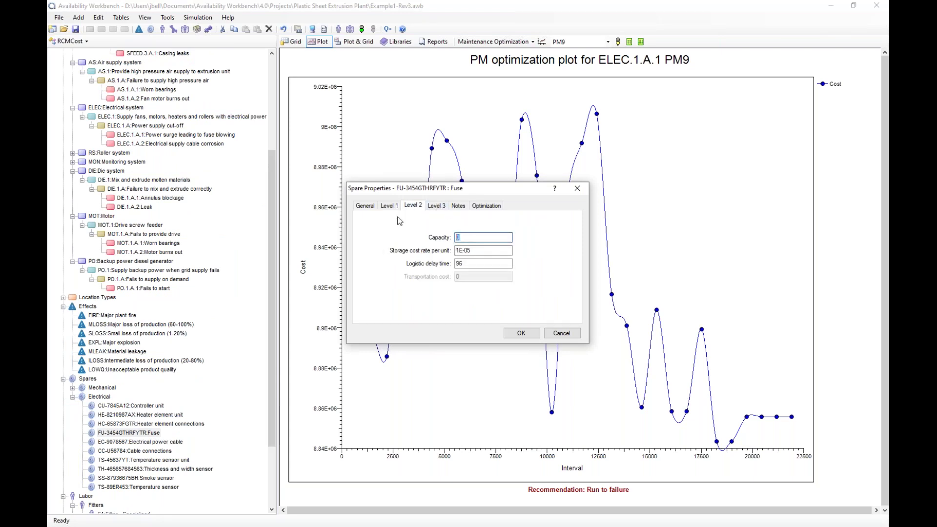
{"action": "left_click", "coordinate": [390, 205]}
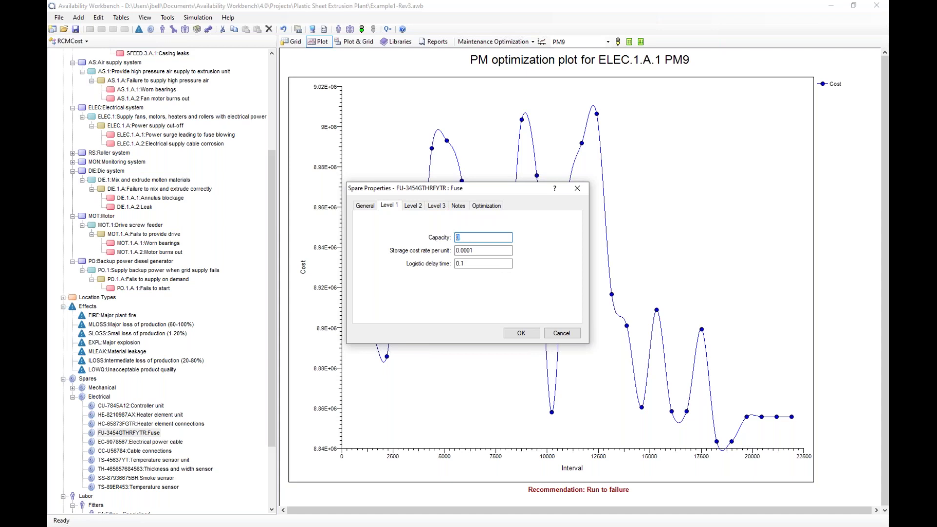
{"action": "left_click", "coordinate": [437, 207]}
{"action": "double_click", "coordinate": [481, 250]}
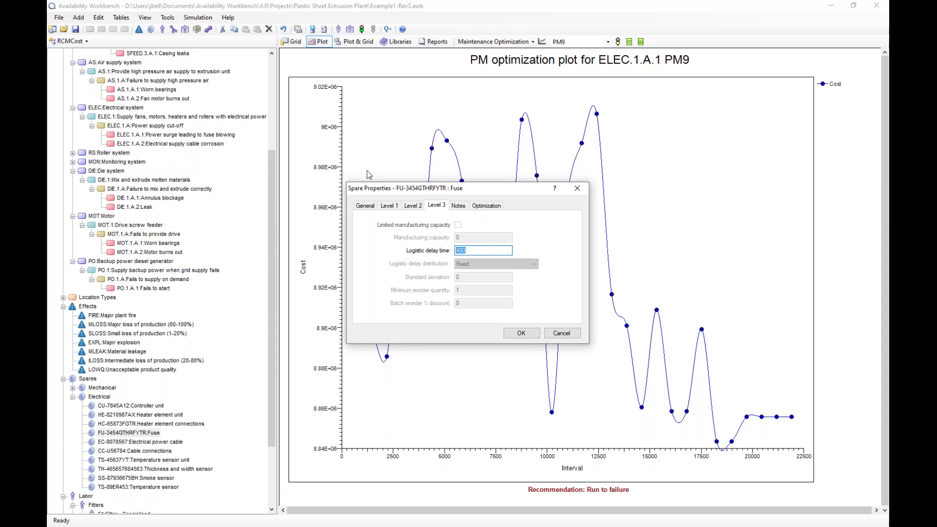
{"action": "left_click", "coordinate": [370, 209]}
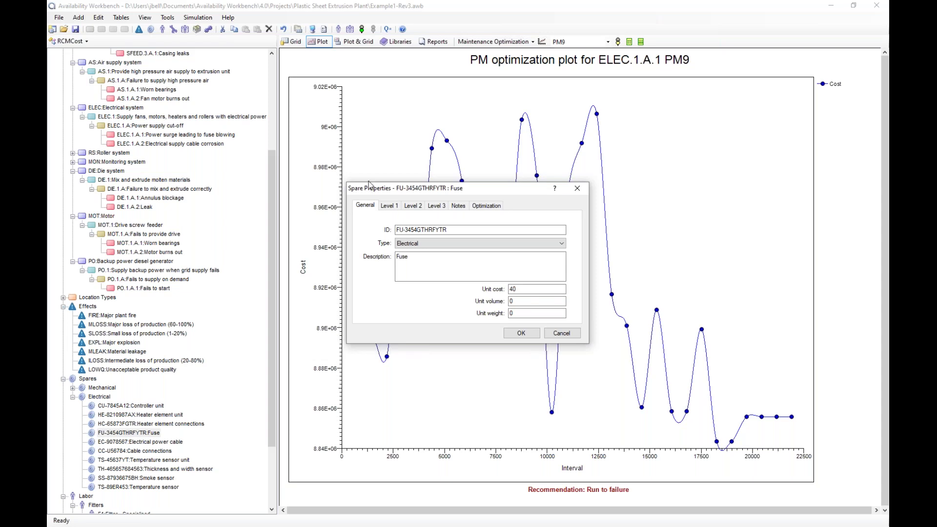
{"action": "left_click", "coordinate": [398, 208]}
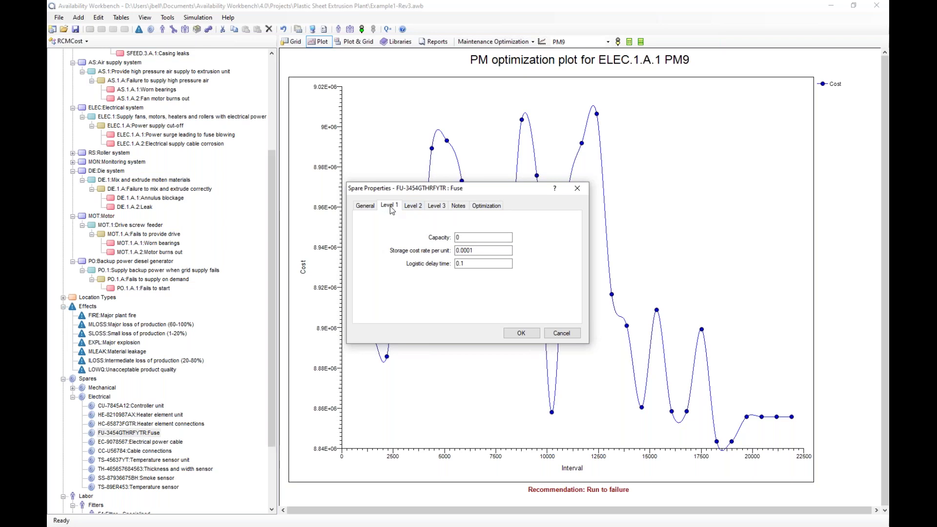
{"action": "left_click", "coordinate": [416, 208]}
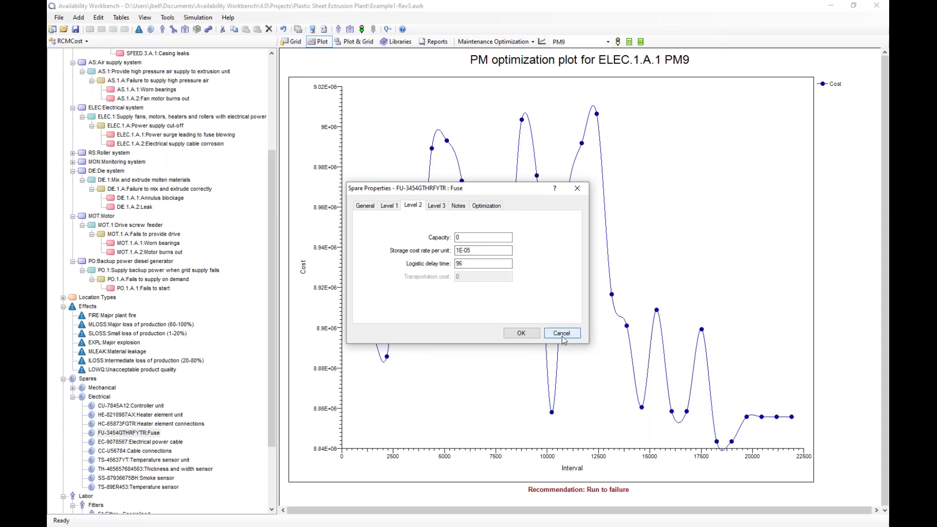
Set the Fuse spare's maximum capacity for optimization to 5 at both level 1 and level 2.
{"action": "left_click", "coordinate": [487, 205]}
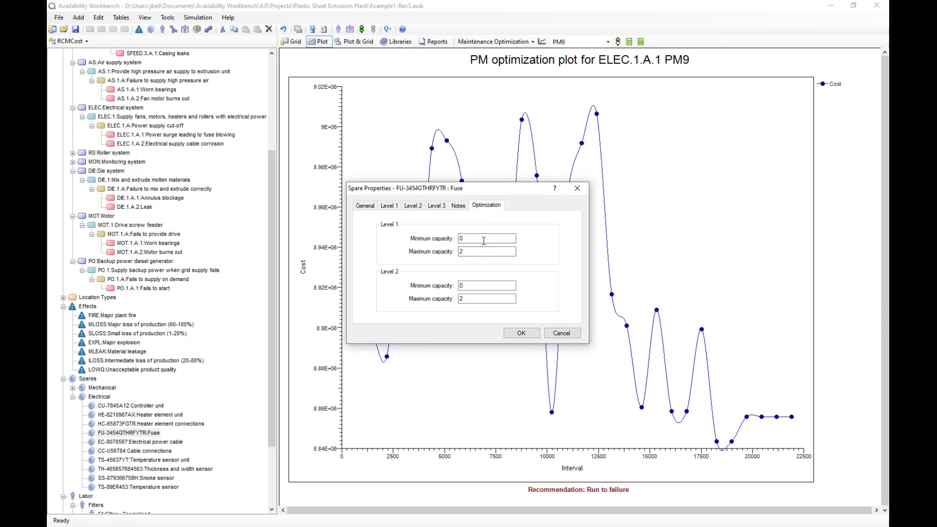
{"action": "double_click", "coordinate": [472, 252]}
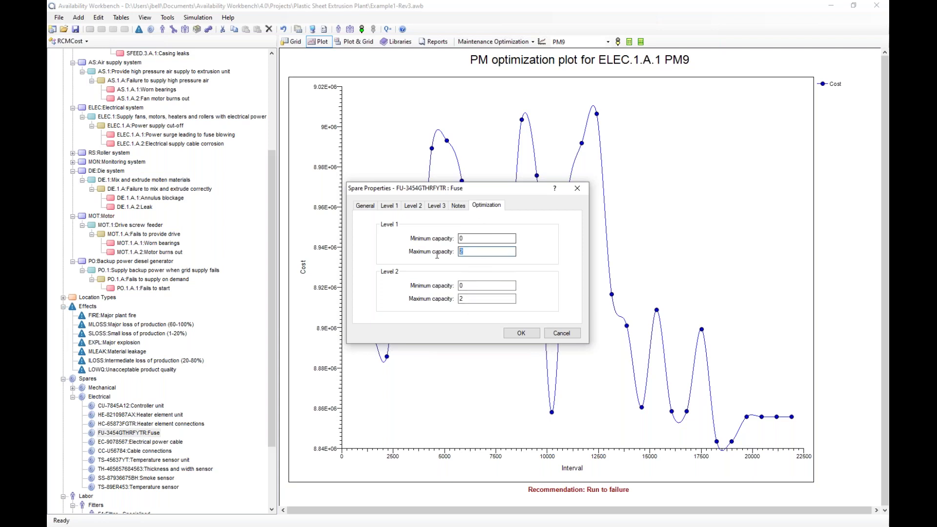
{"action": "type", "text": "5"}
{"action": "double_click", "coordinate": [471, 299]}
{"action": "type", "text": "5"}
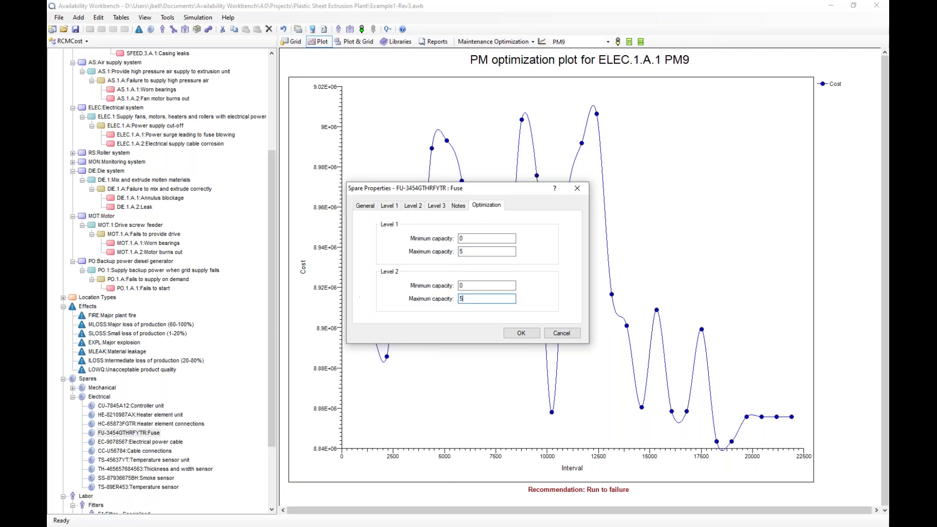
{"action": "left_click", "coordinate": [521, 333]}
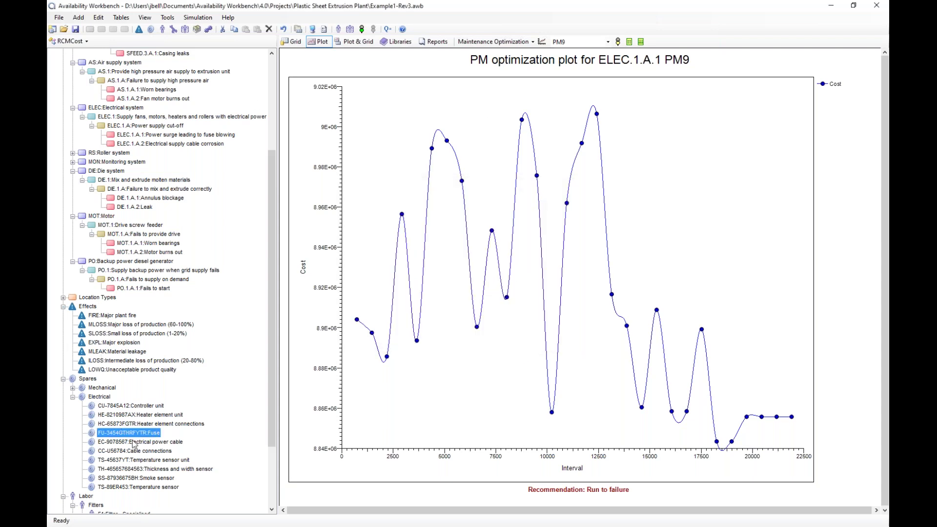
Display the spares optimization plot for the Fuse spare, run its optimization simulation and check the unavailability costs.
{"action": "left_click", "coordinate": [197, 17]}
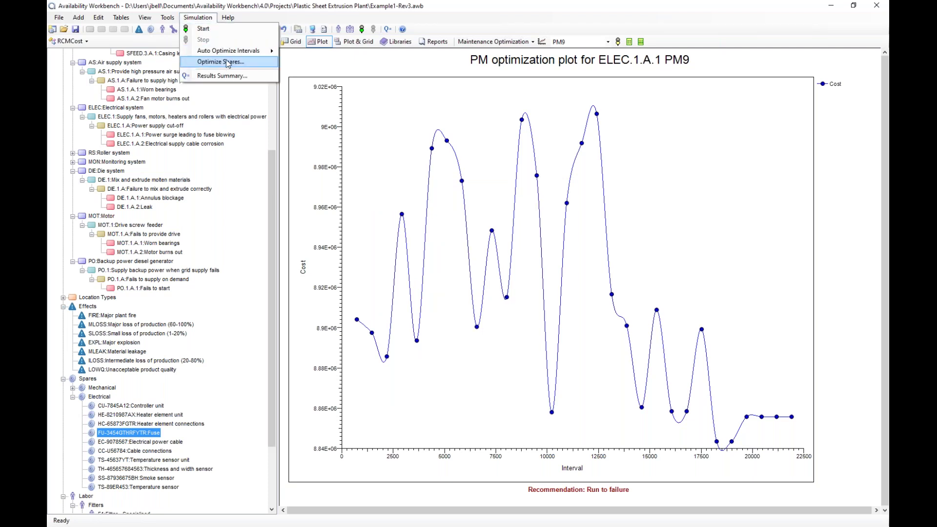
{"action": "left_click", "coordinate": [496, 42]}
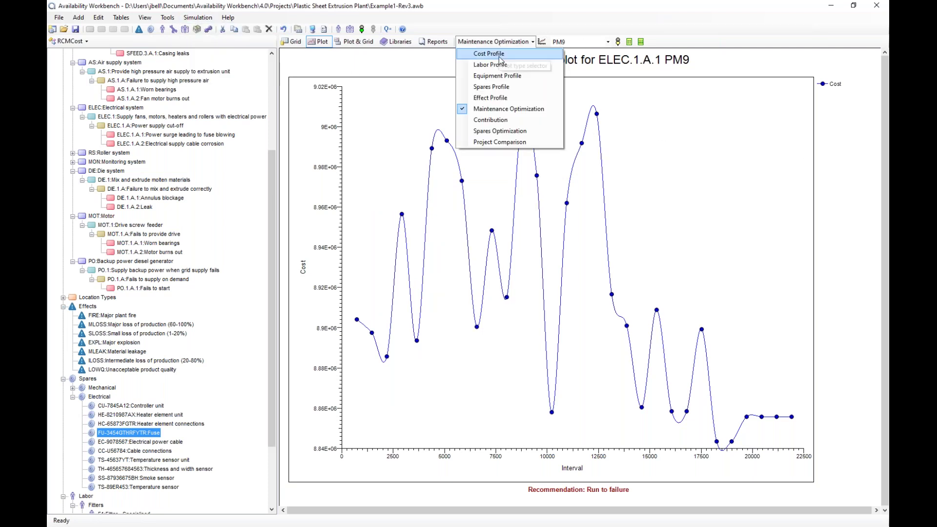
{"action": "left_click", "coordinate": [505, 132]}
{"action": "left_click", "coordinate": [141, 415]}
{"action": "left_click", "coordinate": [142, 433]}
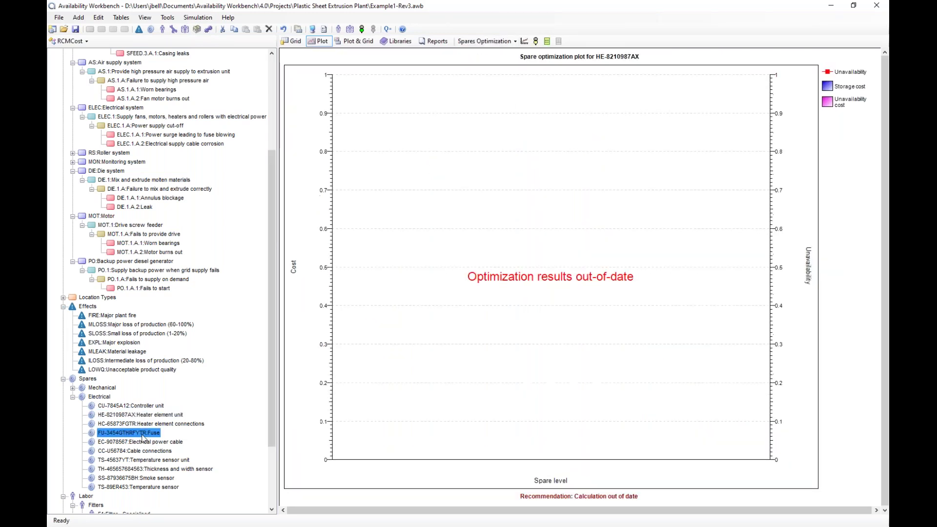
{"action": "left_click", "coordinate": [547, 41]}
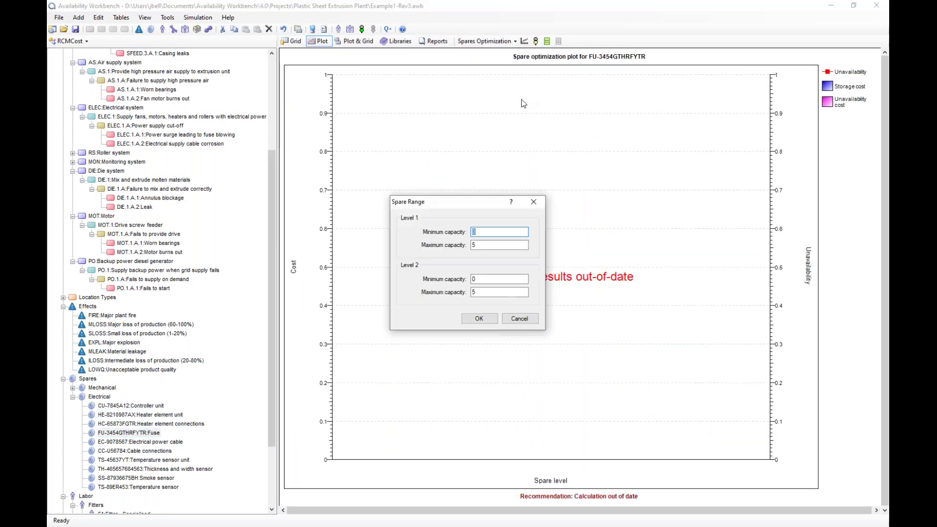
{"action": "left_click", "coordinate": [520, 319]}
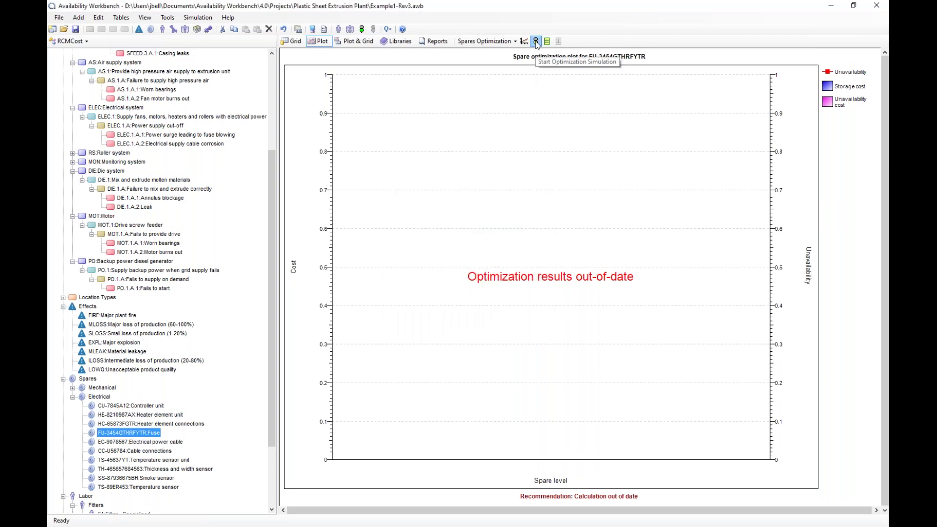
{"action": "left_click", "coordinate": [536, 41]}
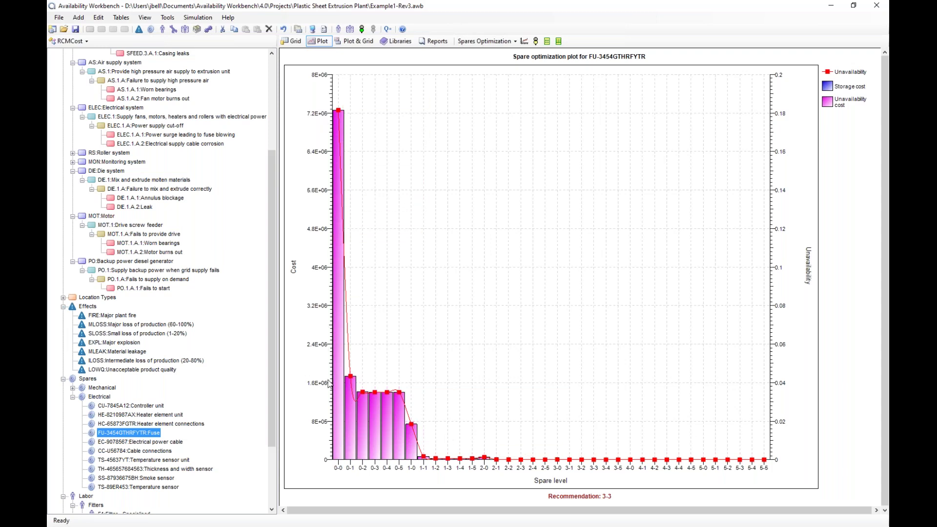
{"action": "mouse_move", "coordinate": [397, 456]}
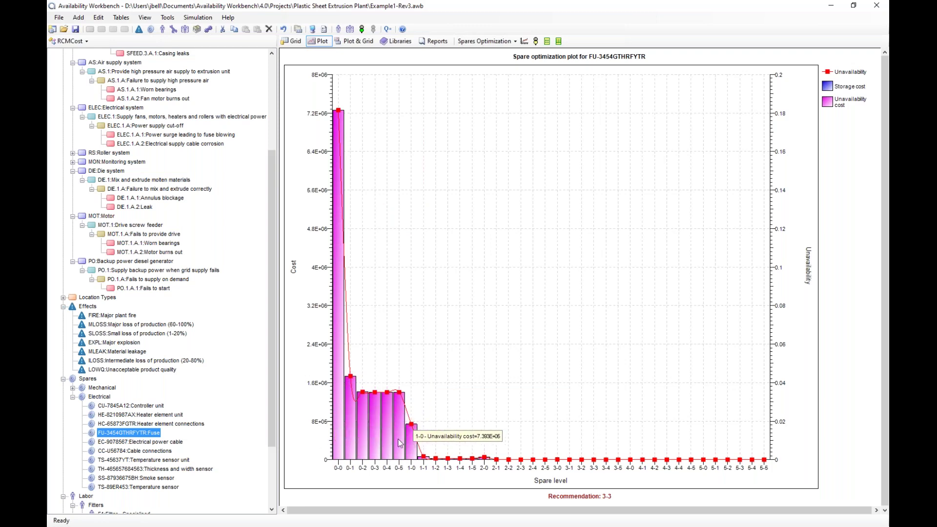
Set the Fuse spare range's minimum capacity to 1 at levels 1 and 2, and rerun the optimization.
{"action": "left_click", "coordinate": [548, 42]}
{"action": "type", "text": "1"}
{"action": "double_click", "coordinate": [486, 279]}
{"action": "type", "text": "1"}
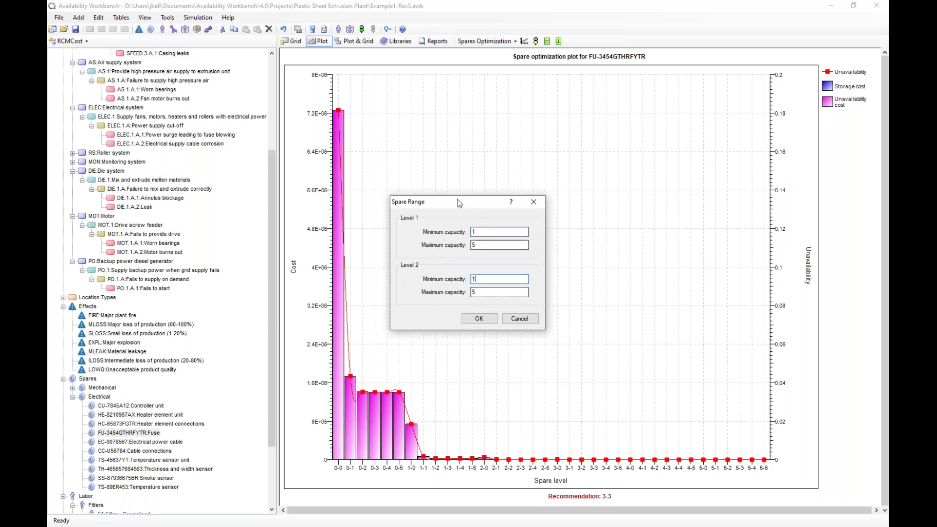
{"action": "left_click", "coordinate": [471, 319]}
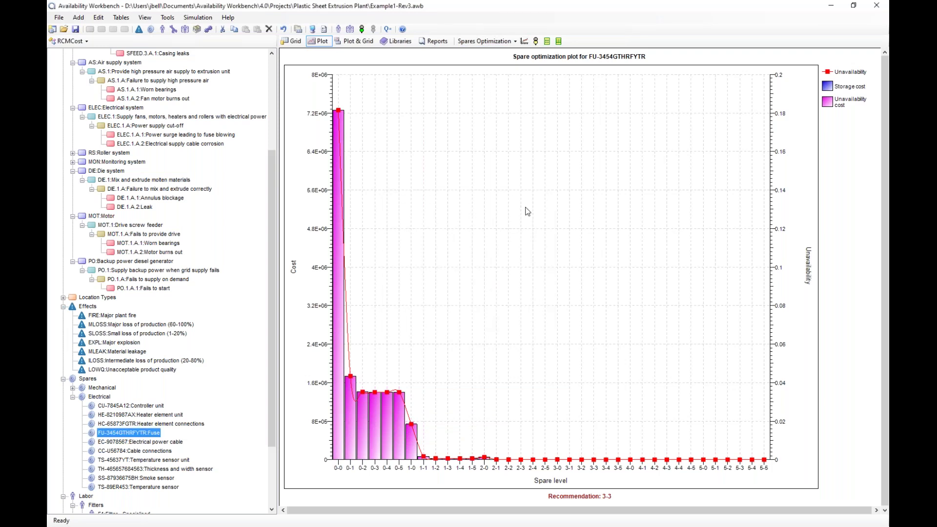
{"action": "left_click", "coordinate": [536, 42]}
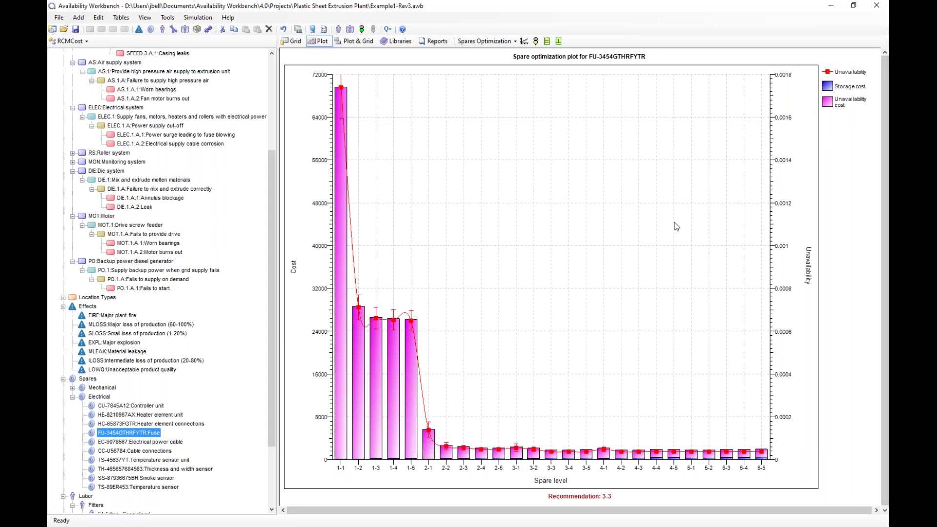
Check the 3-3 spare level in the plot, accept the recommendation for the Fuse, and run the whole-project simulation.
{"action": "mouse_move", "coordinate": [553, 463]}
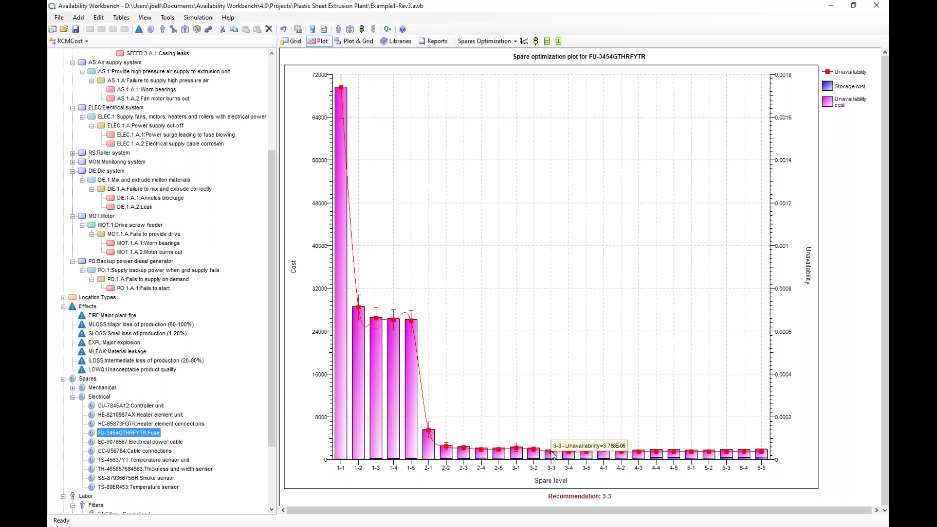
{"action": "mouse_move", "coordinate": [764, 454]}
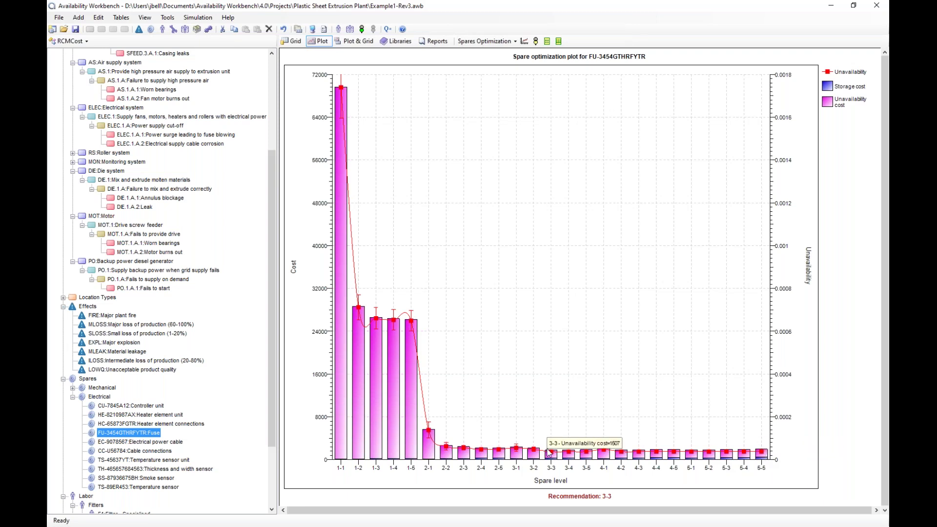
{"action": "left_click", "coordinate": [559, 42]}
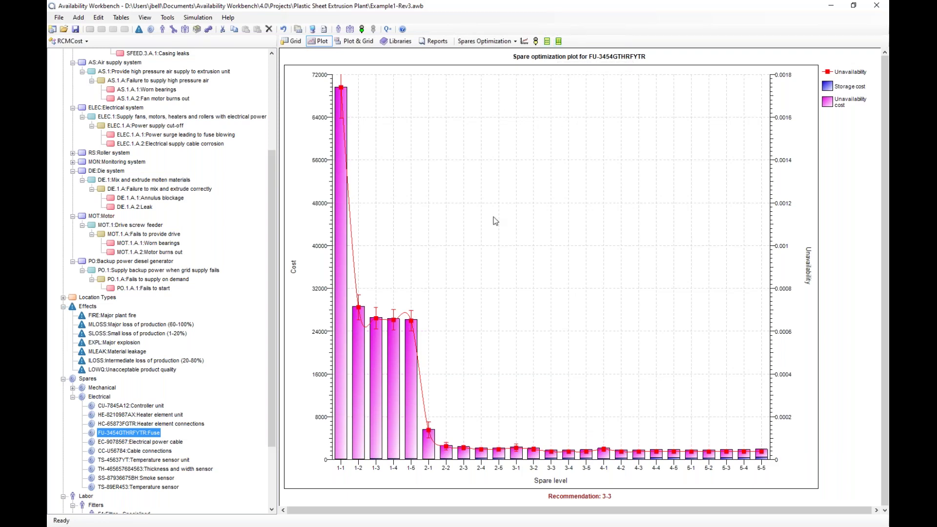
{"action": "left_click", "coordinate": [558, 42]}
{"action": "left_click", "coordinate": [366, 32]}
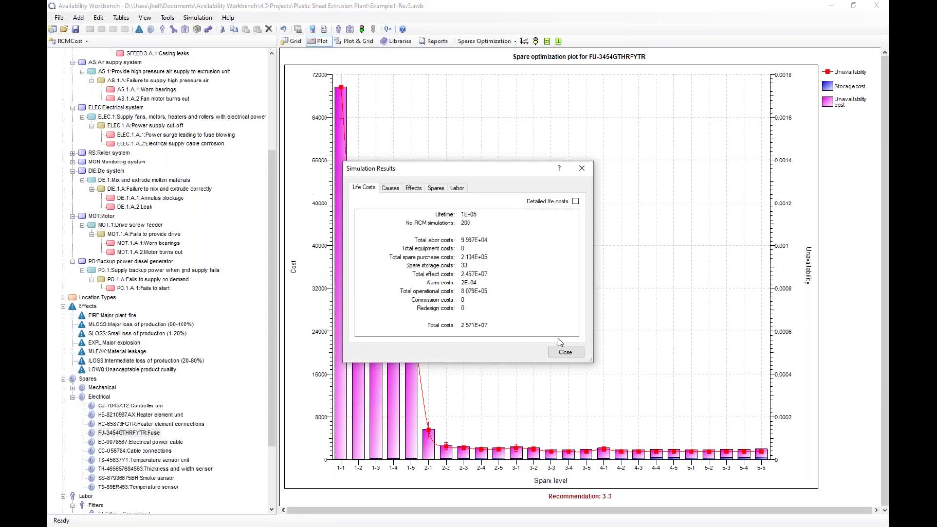
{"action": "left_click", "coordinate": [565, 352]}
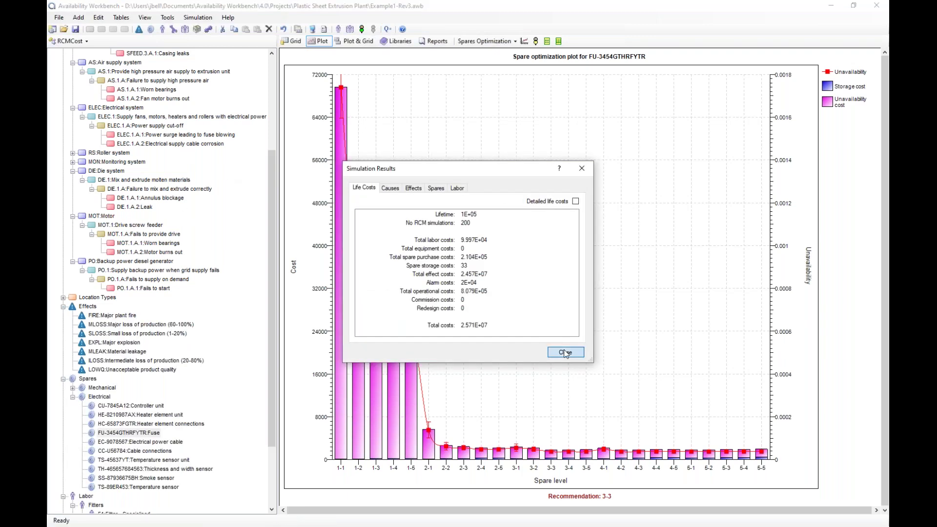
Disable inspection for the ELEC.1.A.1 Power surge leading to fuse blowing cause, simulate its strategy to check mean unavailability, and save the cause.
{"action": "double_click", "coordinate": [169, 136]}
{"action": "left_click", "coordinate": [554, 172]}
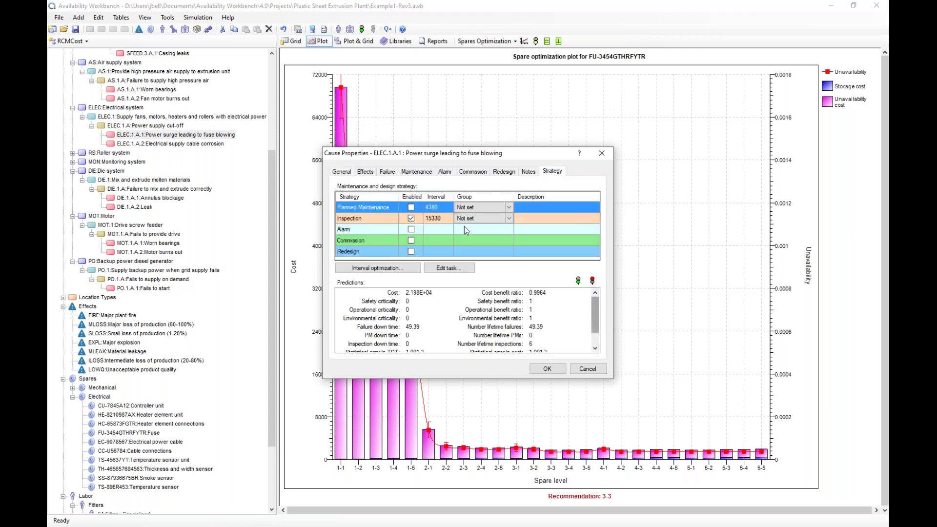
{"action": "left_click", "coordinate": [411, 219]}
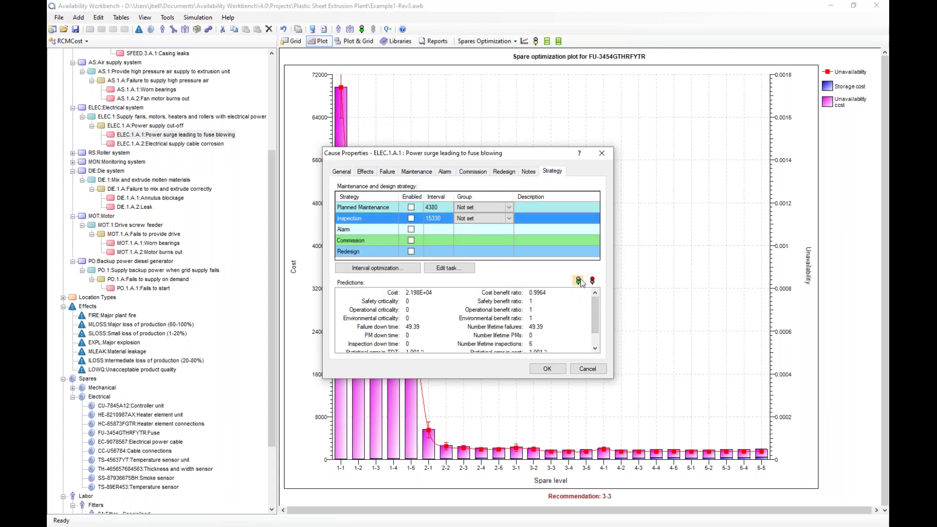
{"action": "mouse_move", "coordinate": [595, 314]}
{"action": "left_mouse_down"}
{"action": "mouse_move", "coordinate": [596, 333]}
{"action": "mouse_move", "coordinate": [596, 299]}
{"action": "mouse_move", "coordinate": [597, 325]}
{"action": "left_mouse_up"}
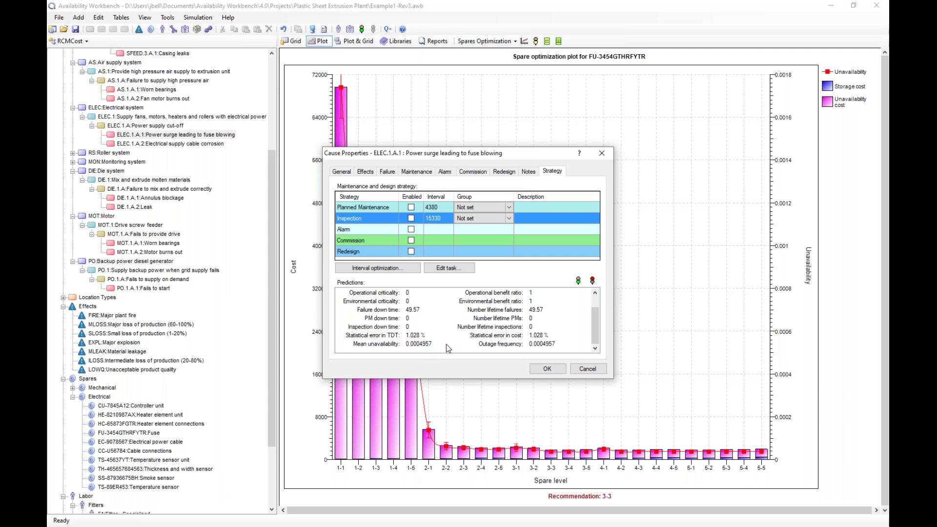
{"action": "scroll", "coordinate": [497, 337], "scroll_direction": "up", "scroll_amount": 1}
{"action": "left_click", "coordinate": [547, 369]}
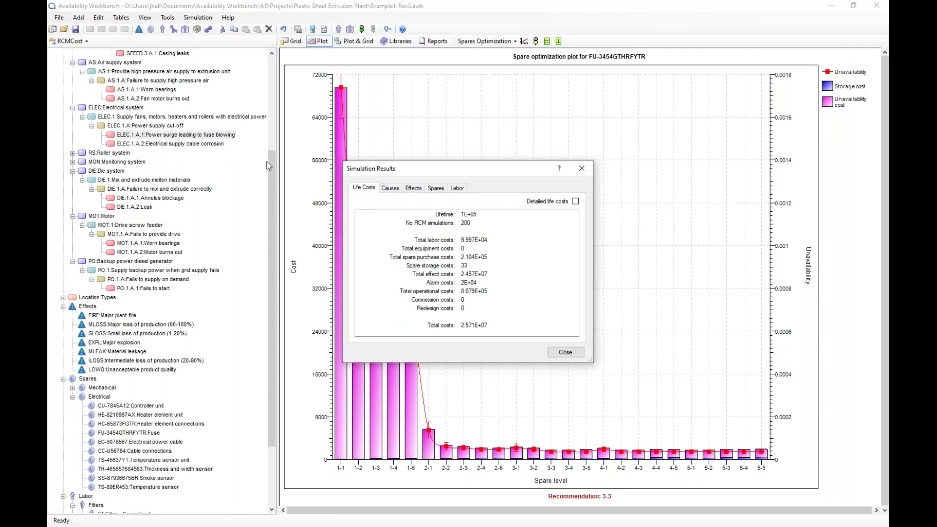
{"action": "left_click", "coordinate": [565, 352]}
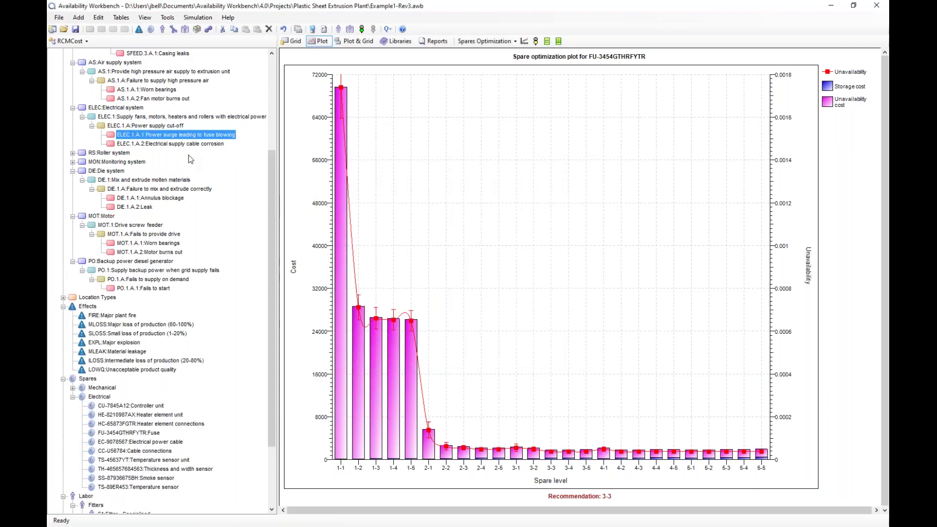
Change the revision in the project's name to Rev4.
{"action": "scroll", "coordinate": [191, 159], "scroll_direction": "up", "scroll_amount": 5}
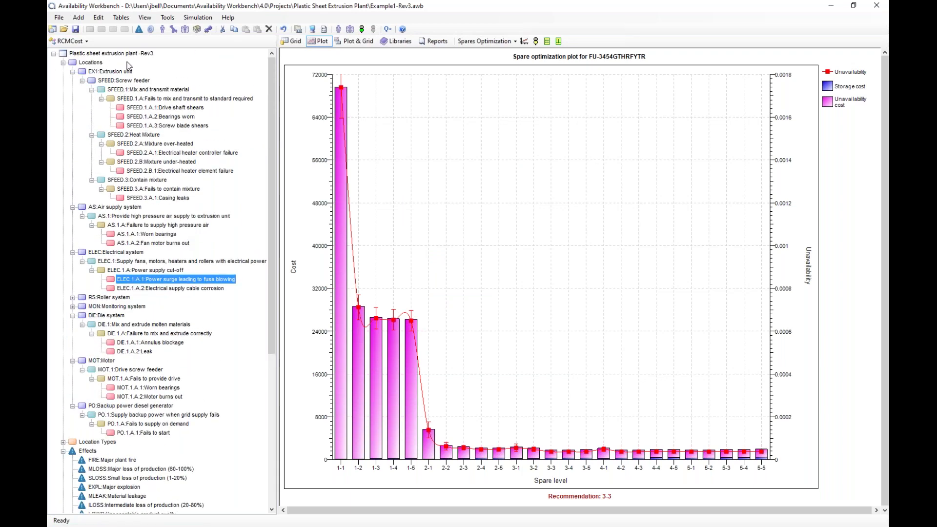
{"action": "left_click", "coordinate": [131, 55]}
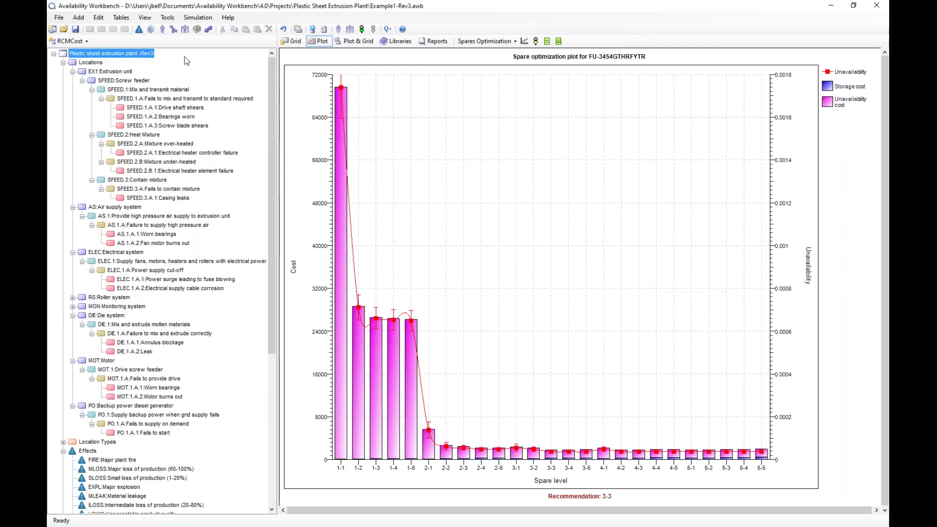
{"action": "double_click", "coordinate": [136, 53]}
{"action": "key", "text": "End"}
{"action": "key", "text": "BackSpace"}
{"action": "type", "text": "4"}
{"action": "left_click", "coordinate": [536, 353]}
Save the project as a new file named Example1-Rev4.awb in the Plastic Sheet Extrusion Plant folder.
{"action": "left_click", "coordinate": [58, 17]}
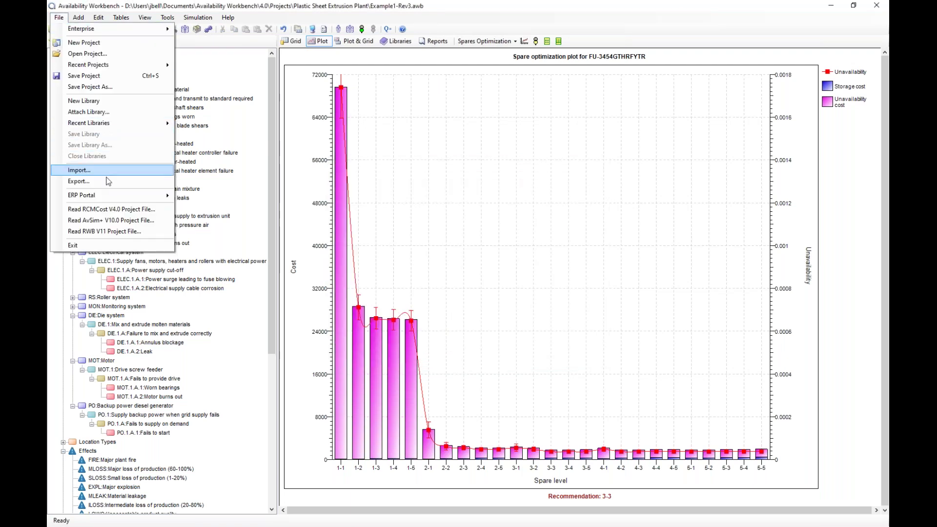
{"action": "left_click", "coordinate": [113, 87]}
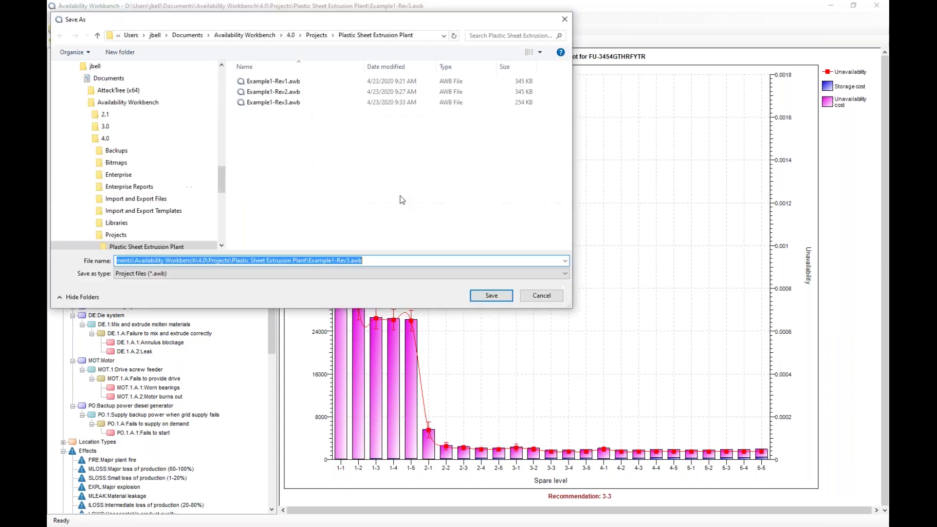
{"action": "left_click", "coordinate": [356, 262]}
{"action": "key", "text": "BackSpace"}
{"action": "type", "text": "4"}
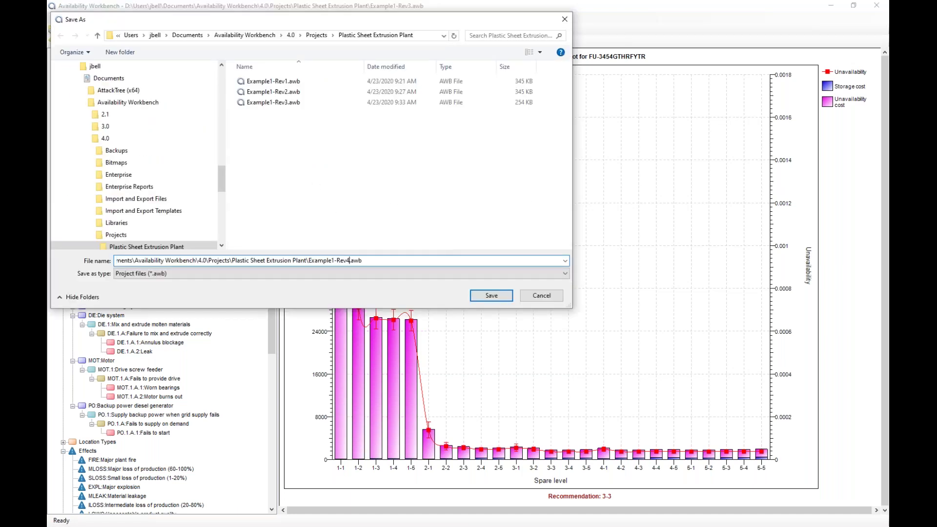
{"action": "left_click", "coordinate": [492, 296]}
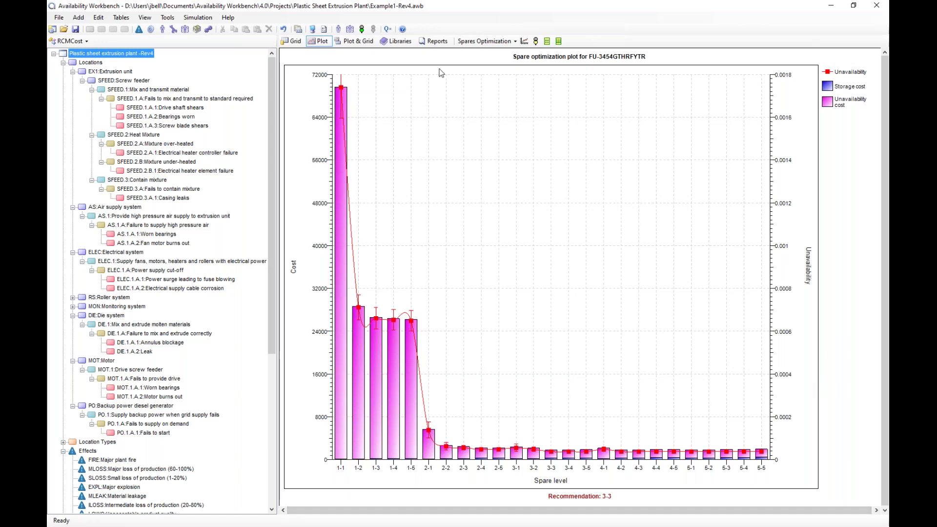
Open spare optimization for the project and enlarge its dialog to show all the capacity columns.
{"action": "left_click", "coordinate": [201, 17]}
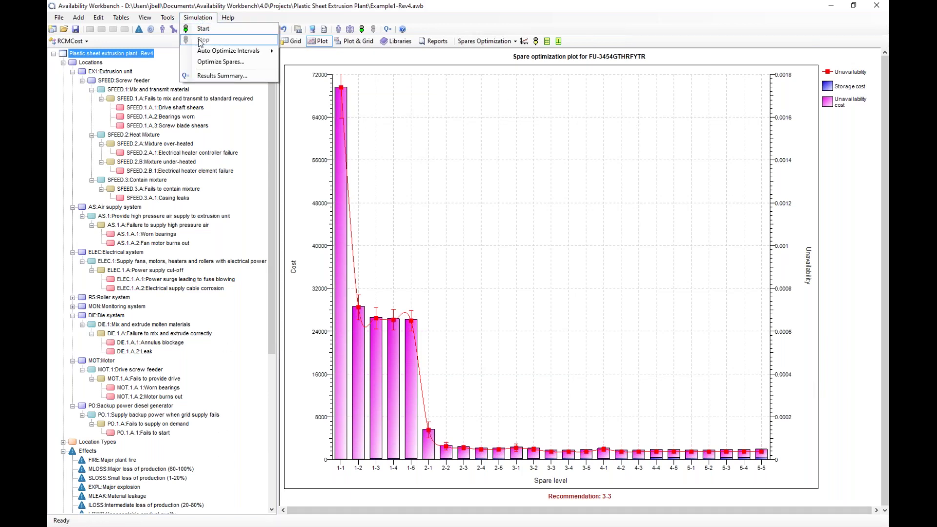
{"action": "left_click", "coordinate": [210, 62]}
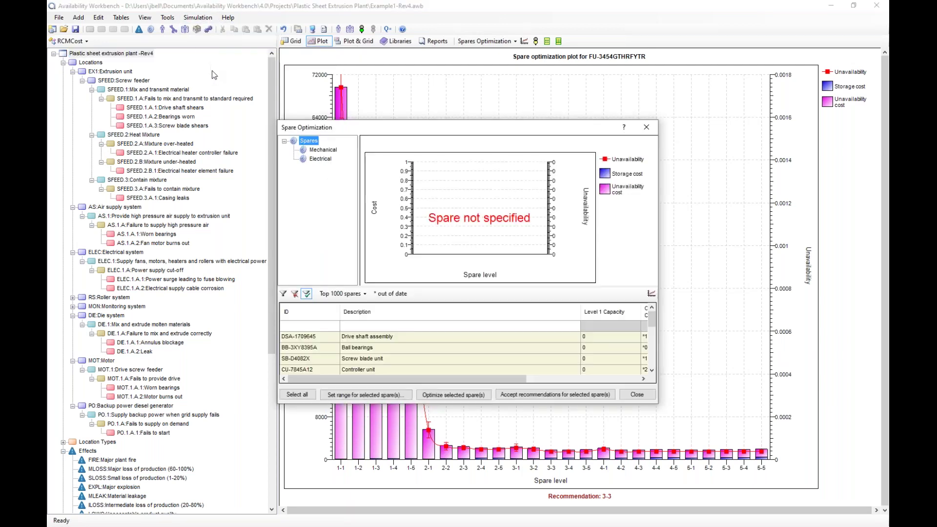
{"action": "left_click_drag", "start_coordinate": [531, 131], "coordinate": [349, 32]}
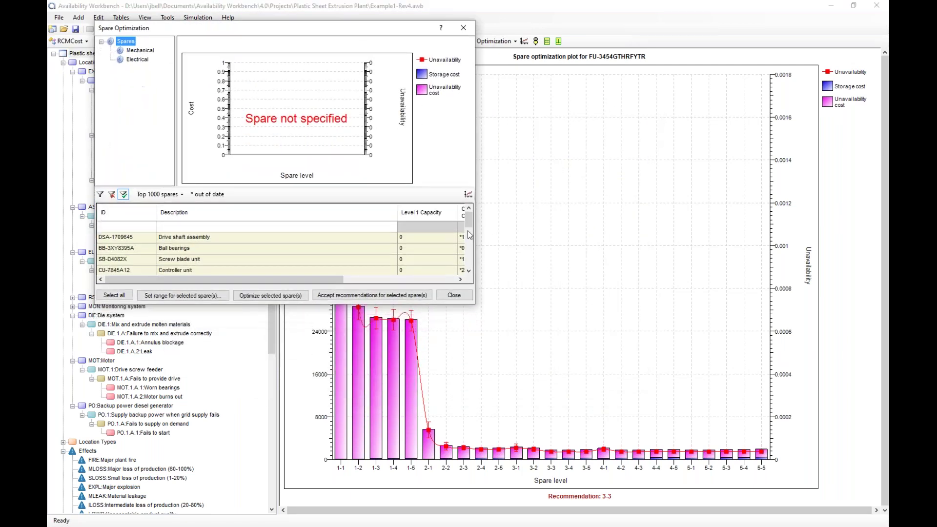
{"action": "left_click_drag", "start_coordinate": [474, 304], "coordinate": [845, 511]}
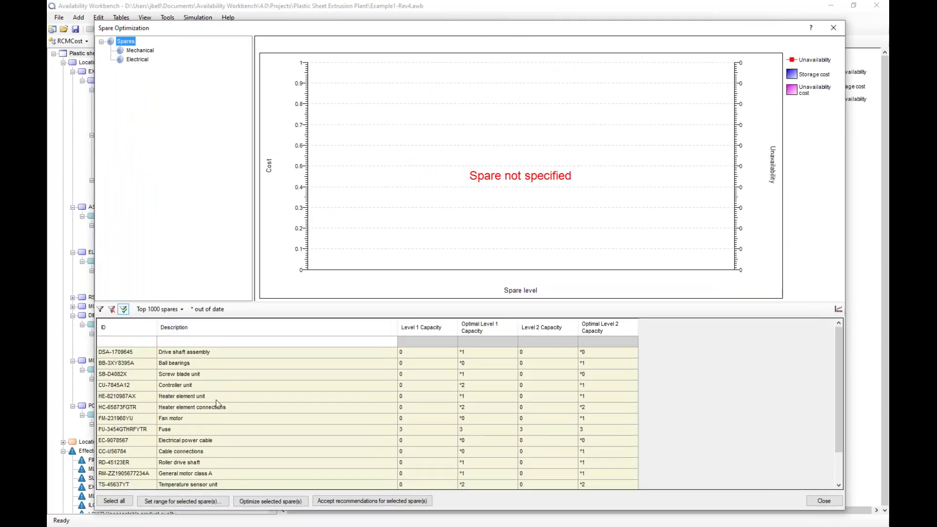
Look at the optimization plots of the Drive shaft assembly, Ball bearings, Screw blade unit and Controller unit spares.
{"action": "left_click", "coordinate": [152, 353]}
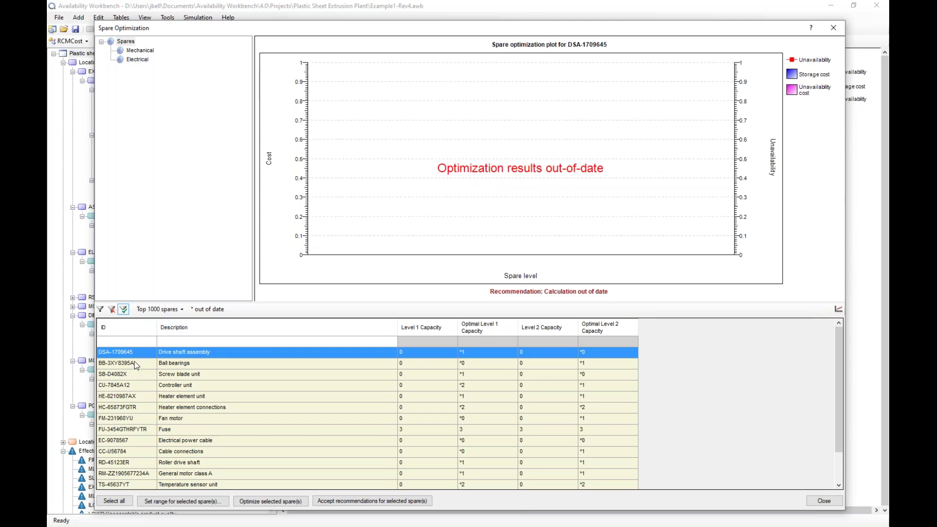
{"action": "left_click", "coordinate": [133, 365]}
{"action": "left_click", "coordinate": [128, 375]}
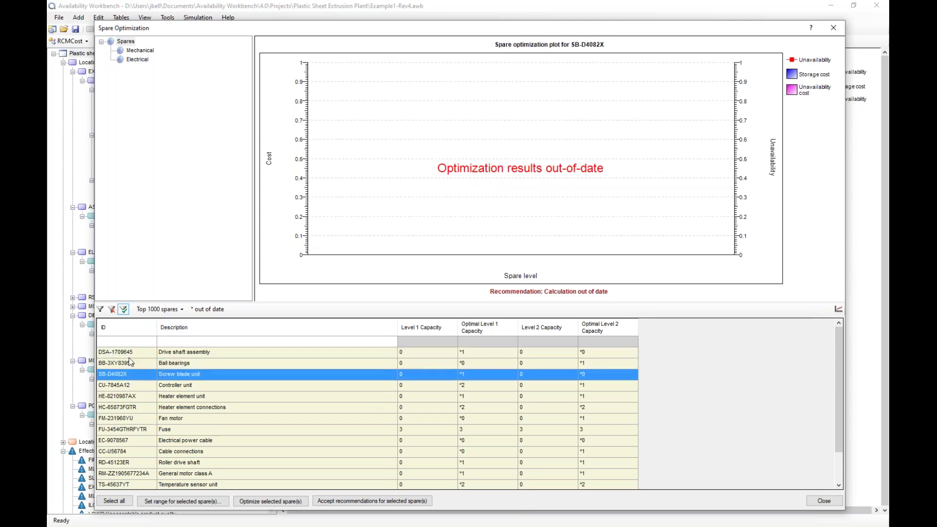
{"action": "left_click", "coordinate": [127, 387]}
Optimize the Drive shaft assembly, Screw blade unit and Fan motor spares together, keeping their existing spare range.
{"action": "left_click", "coordinate": [131, 354]}
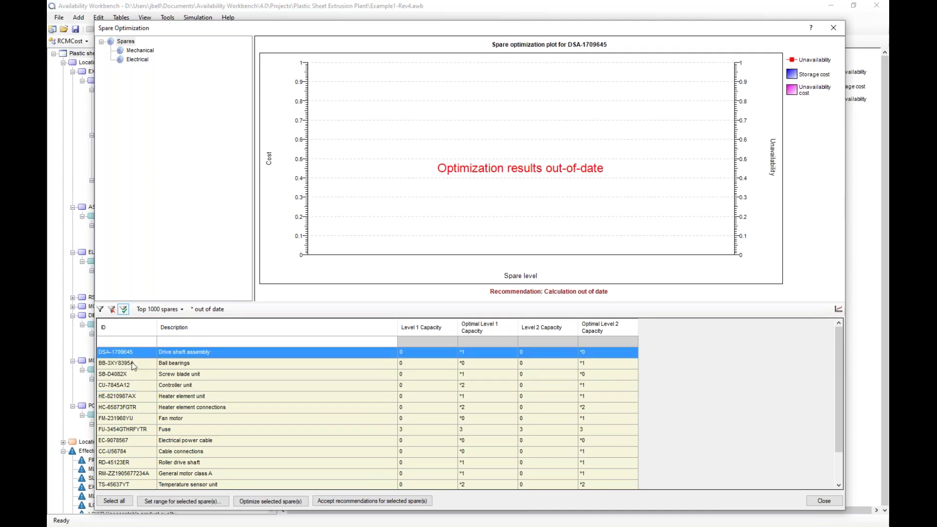
{"action": "left_click", "coordinate": [129, 375], "text": "ctrl"}
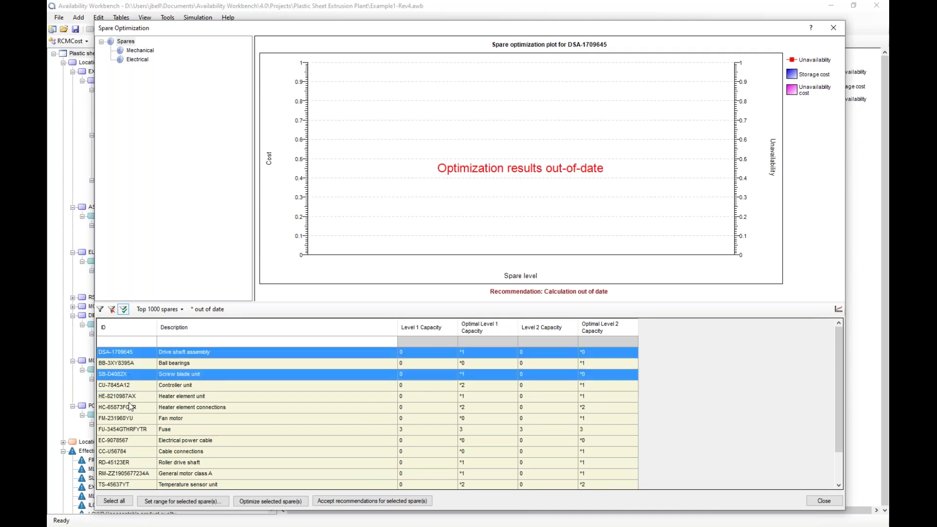
{"action": "left_click", "coordinate": [137, 354]}
{"action": "left_click", "coordinate": [126, 377], "text": "ctrl"}
{"action": "scroll", "coordinate": [130, 411], "scroll_direction": "down", "scroll_amount": 1}
{"action": "scroll", "coordinate": [130, 412], "scroll_direction": "up", "scroll_amount": 1}
{"action": "left_click", "coordinate": [133, 418], "text": "ctrl"}
{"action": "left_click", "coordinate": [134, 418]}
{"action": "scroll", "coordinate": [134, 418], "scroll_direction": "down", "scroll_amount": 4}
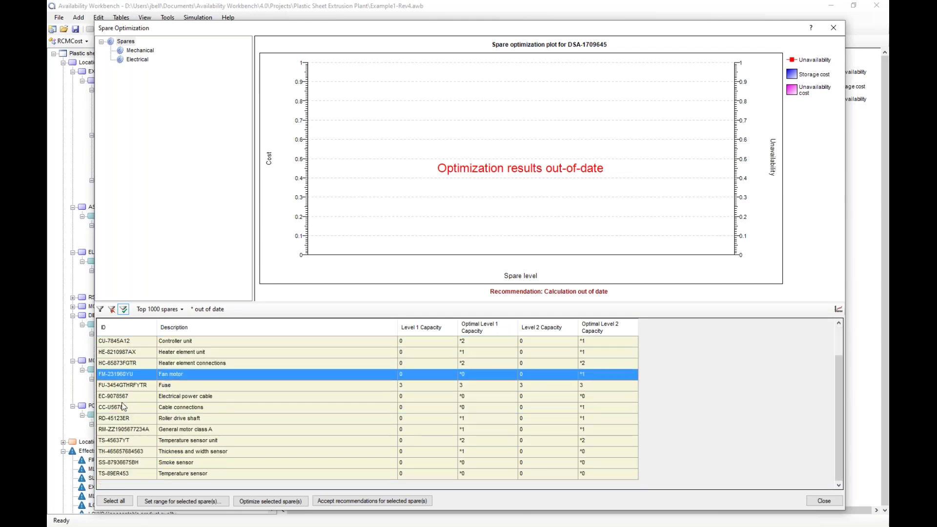
{"action": "scroll", "coordinate": [137, 465], "scroll_direction": "up", "scroll_amount": 4}
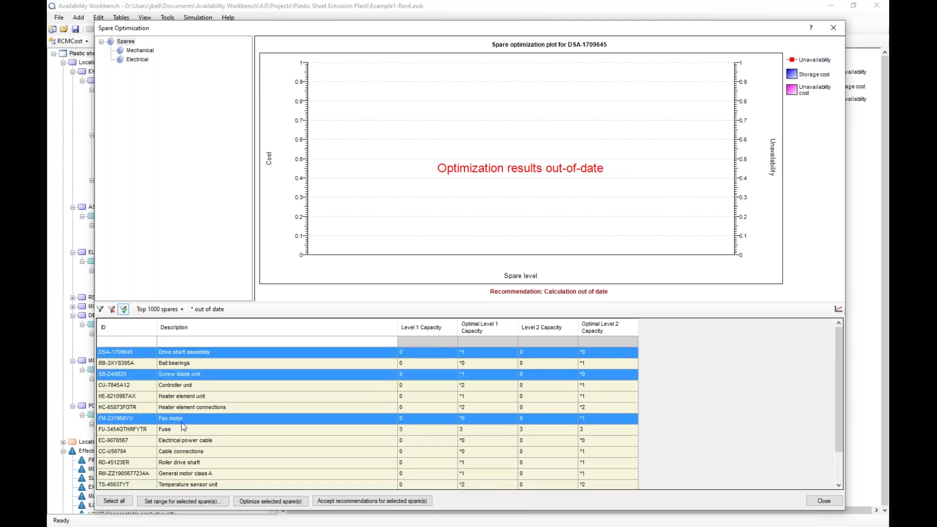
{"action": "left_click", "coordinate": [186, 502]}
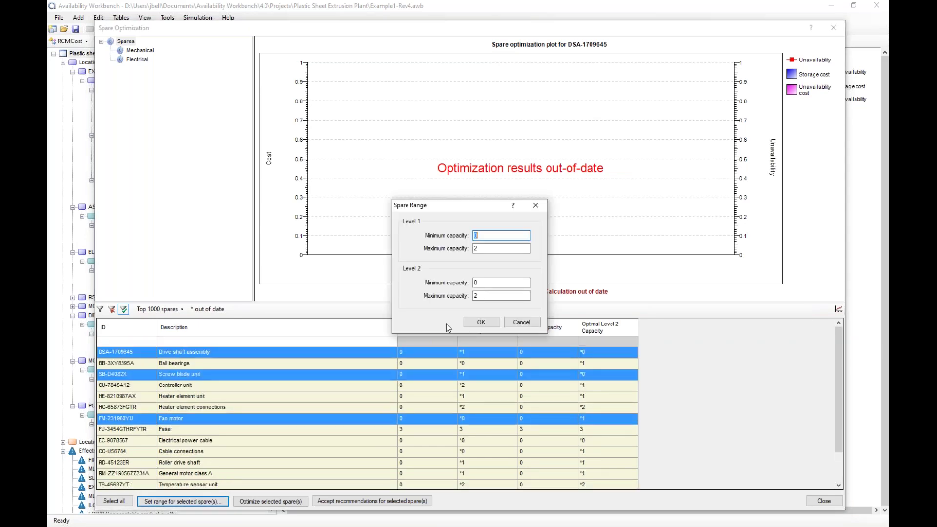
{"action": "left_click", "coordinate": [521, 322]}
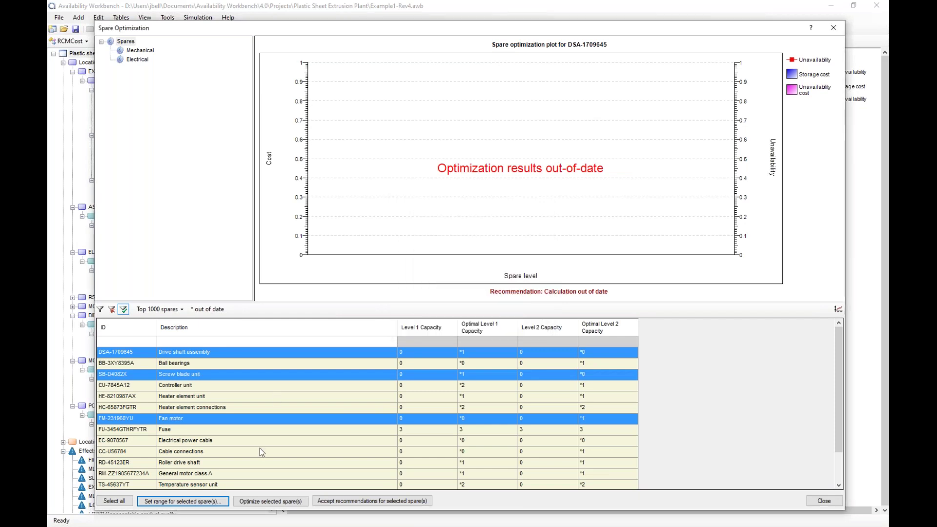
{"action": "left_click", "coordinate": [280, 503]}
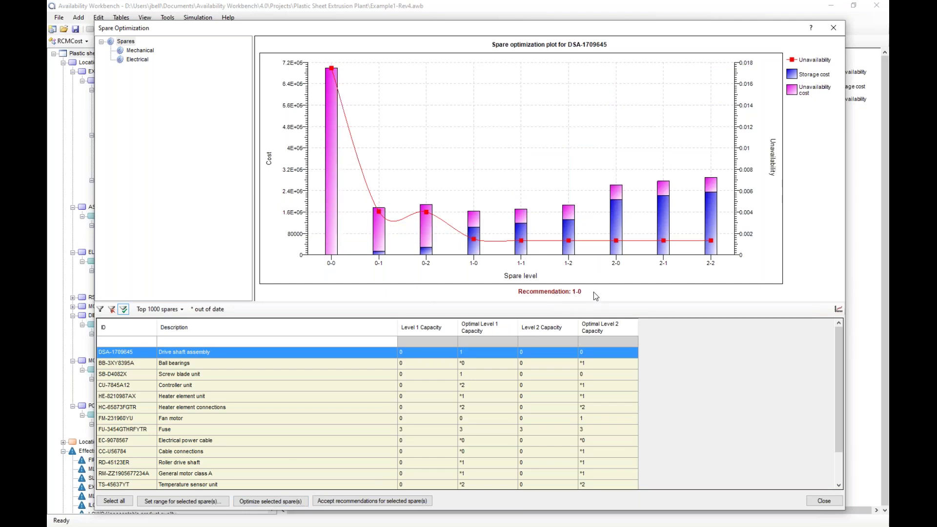
Review and accept the optimization recommendations for the Drive shaft assembly, Screw blade unit and Fan motor one by one.
{"action": "left_click", "coordinate": [337, 503]}
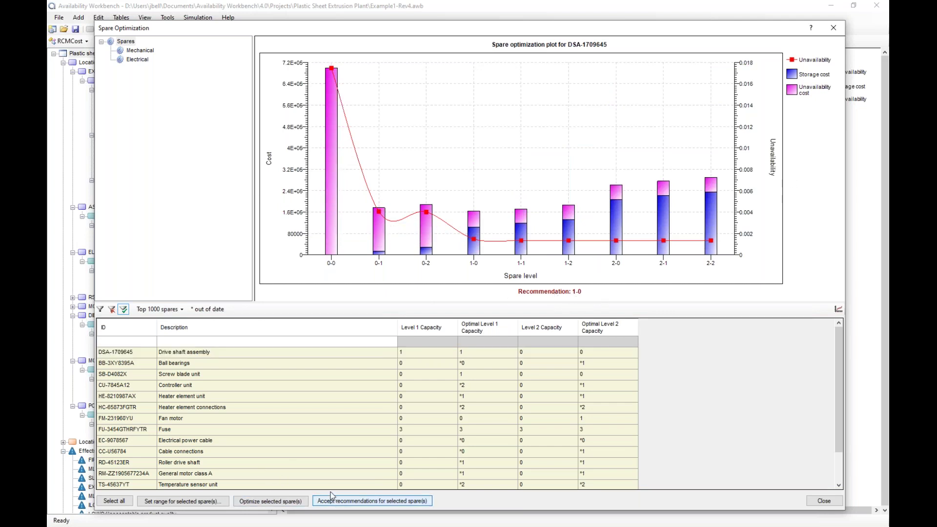
{"action": "left_click", "coordinate": [140, 376]}
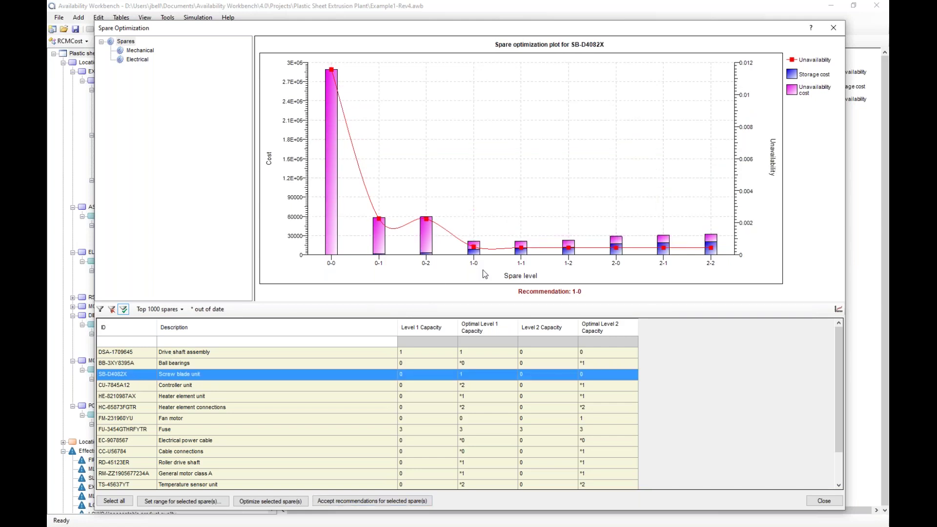
{"action": "left_click", "coordinate": [397, 504]}
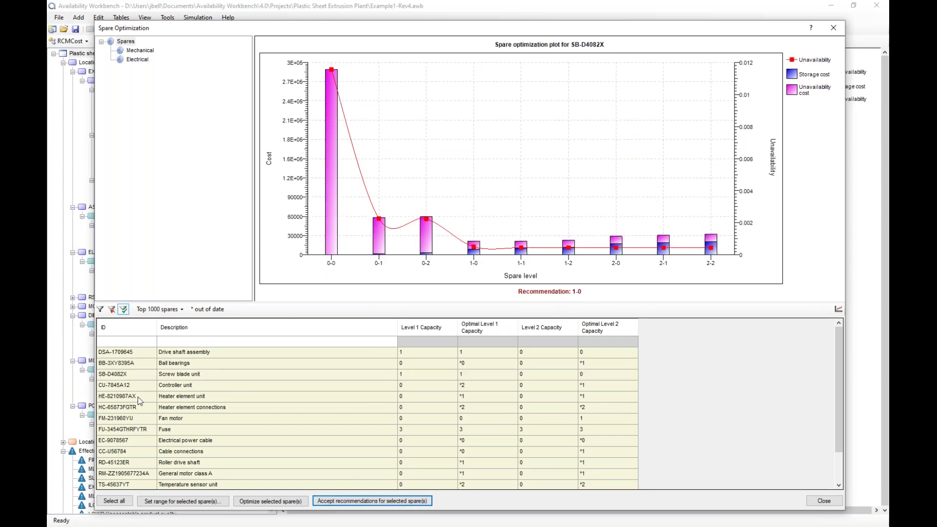
{"action": "left_click", "coordinate": [133, 421]}
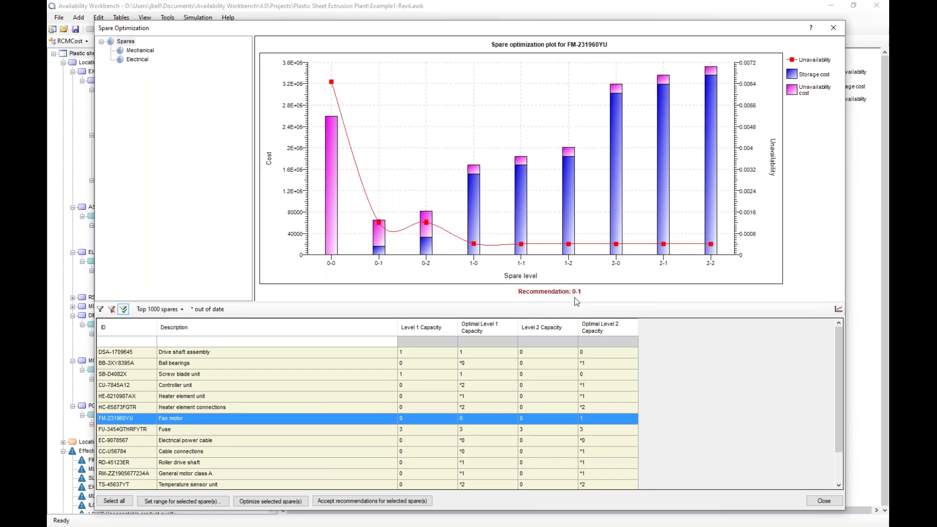
{"action": "left_click", "coordinate": [362, 502]}
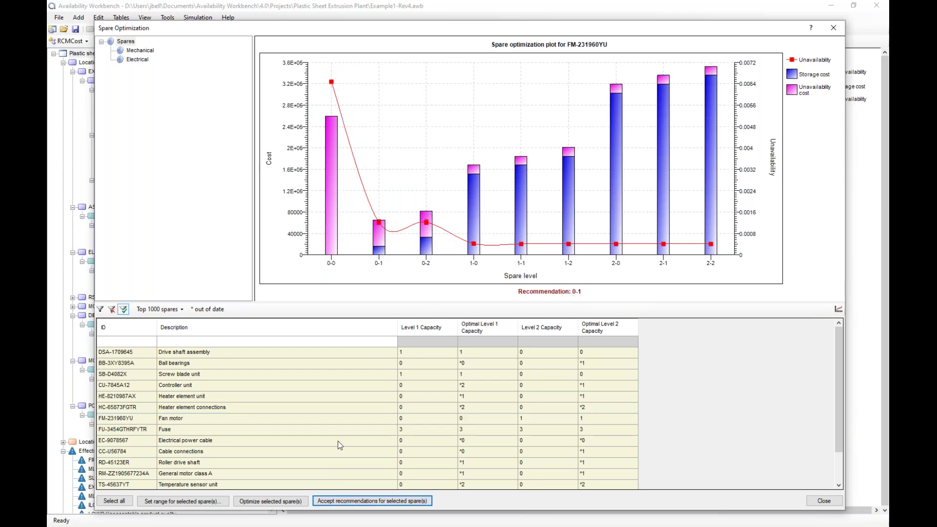
Highlight the whole list of spares and look through their current and optimal capacities.
{"action": "left_click", "coordinate": [122, 354]}
{"action": "left_click", "coordinate": [133, 475], "text": "shift"}
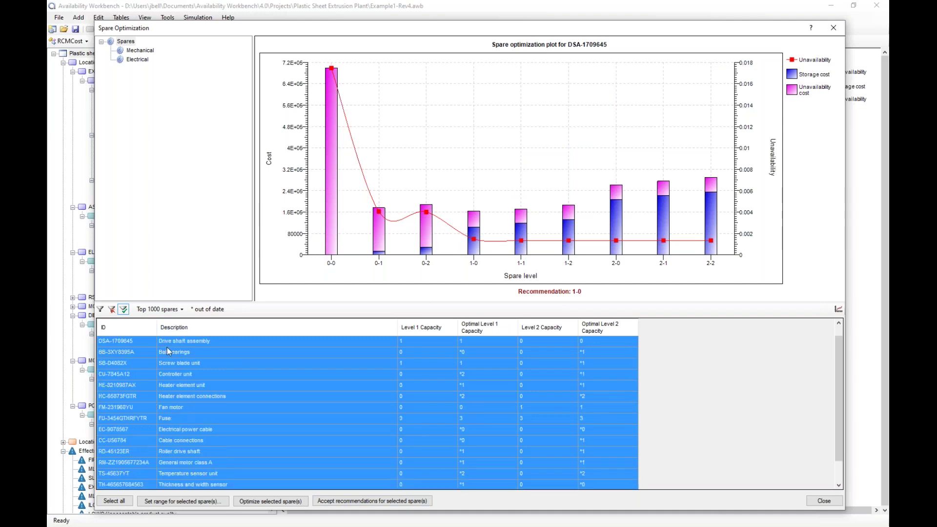
{"action": "scroll", "coordinate": [186, 391], "scroll_direction": "down", "scroll_amount": 3}
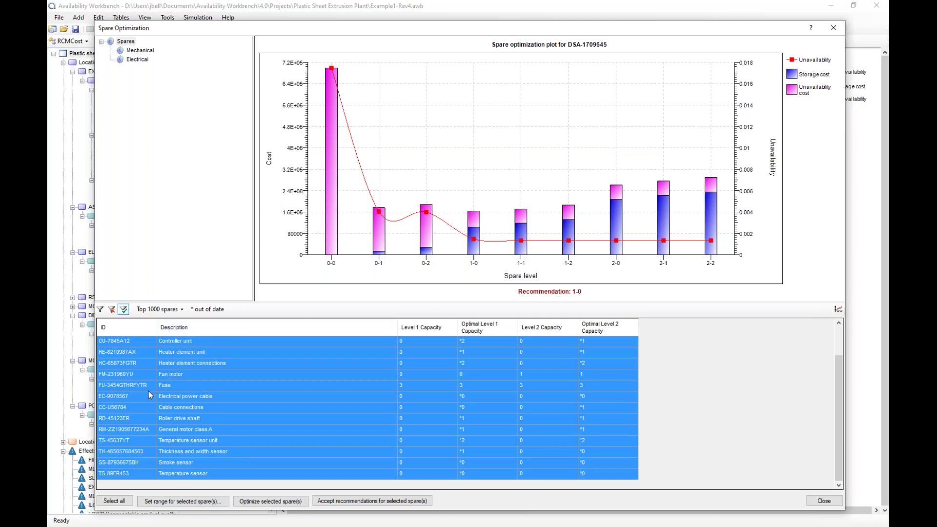
Set the Cable connections spare range to a maximum capacity of 16 at both Level 1 and Level 2.
{"action": "left_click", "coordinate": [133, 409]}
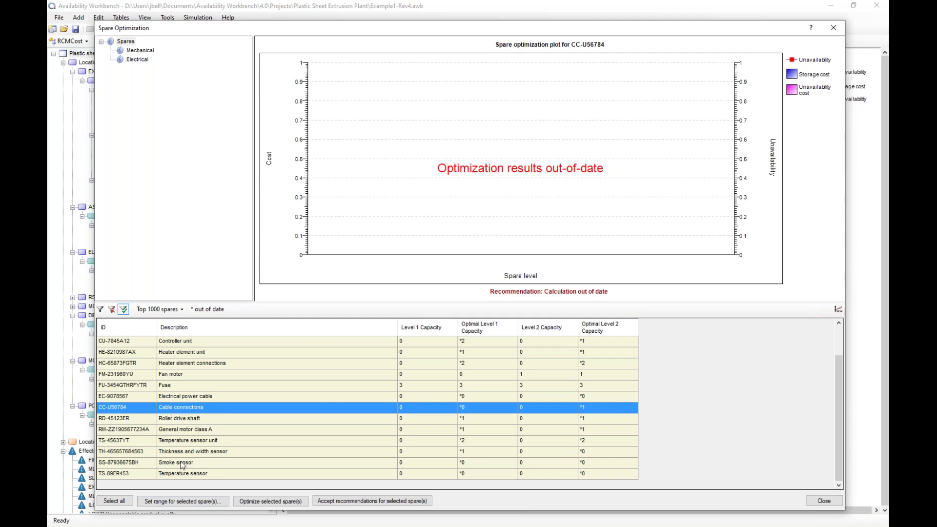
{"action": "left_click", "coordinate": [205, 502]}
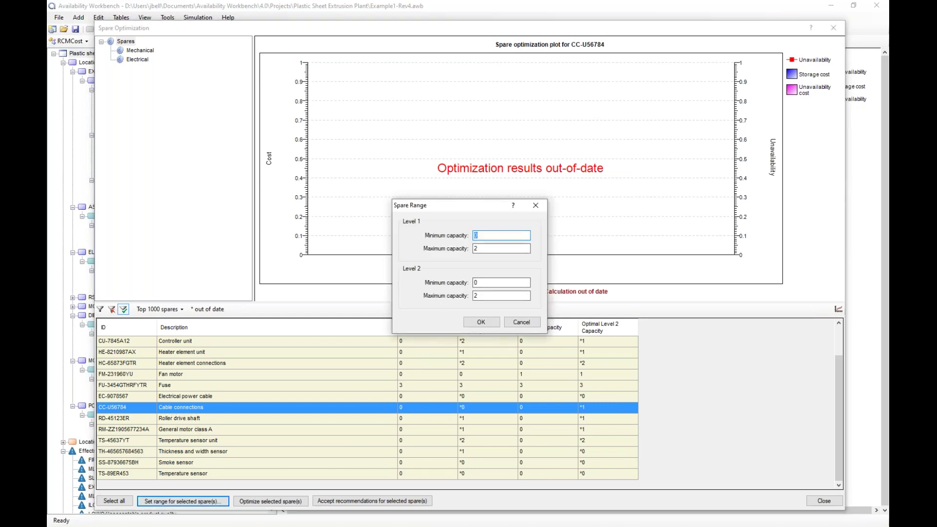
{"action": "left_click", "coordinate": [485, 235]}
{"action": "double_click", "coordinate": [485, 235]}
{"action": "double_click", "coordinate": [491, 249]}
{"action": "type", "text": "16"}
{"action": "double_click", "coordinate": [490, 295]}
{"action": "type", "text": "16"}
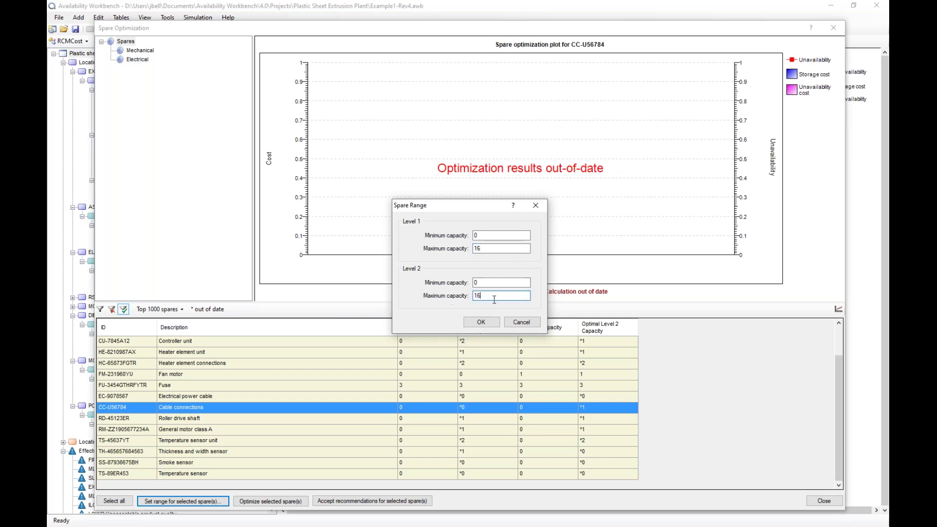
{"action": "left_click", "coordinate": [481, 322]}
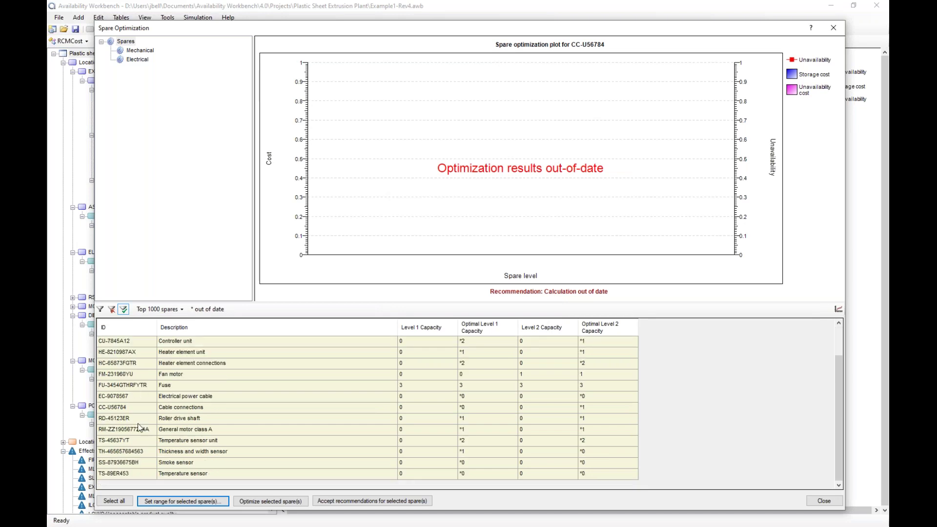
Optimize the Cable connections spare over its new range and try to accept its recommendation.
{"action": "left_click", "coordinate": [129, 408]}
{"action": "left_click", "coordinate": [271, 502]}
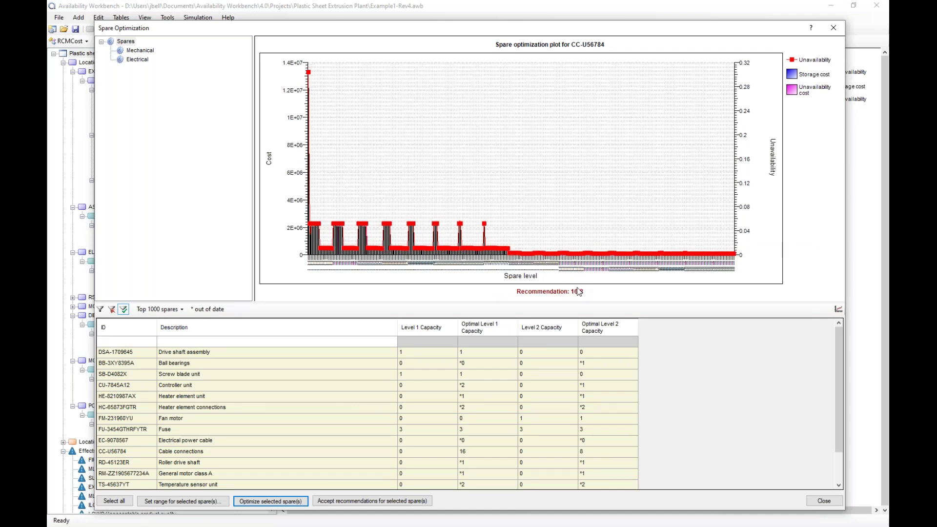
{"action": "left_click", "coordinate": [351, 504]}
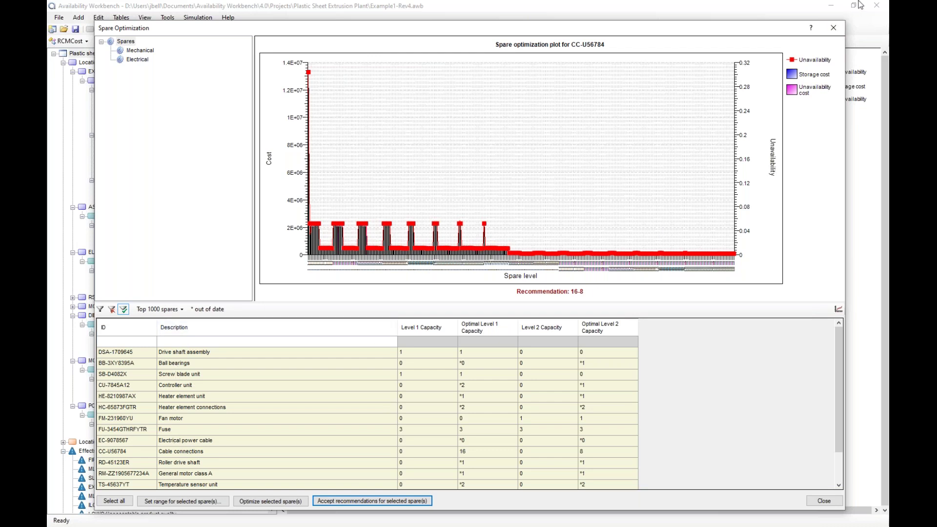
{"action": "left_click", "coordinate": [841, 31]}
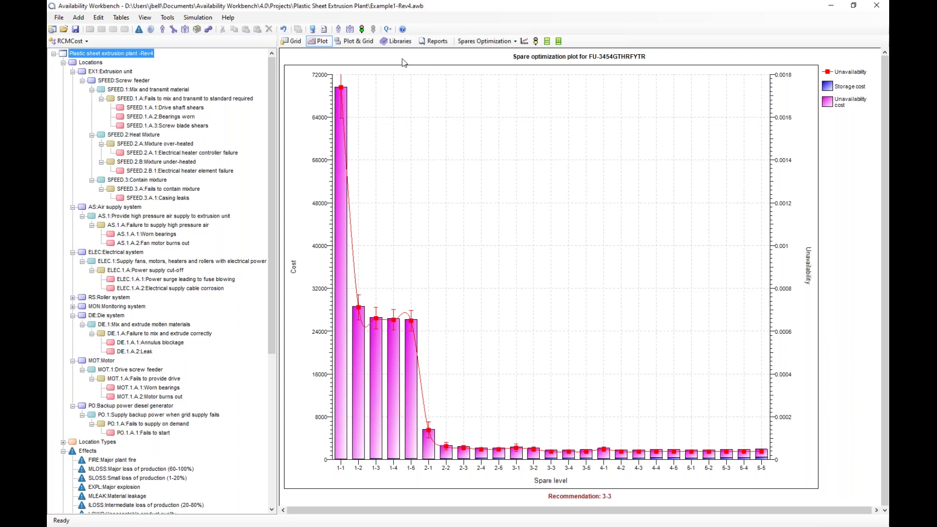
{"action": "double_click", "coordinate": [140, 57]}
{"action": "left_click", "coordinate": [503, 218]}
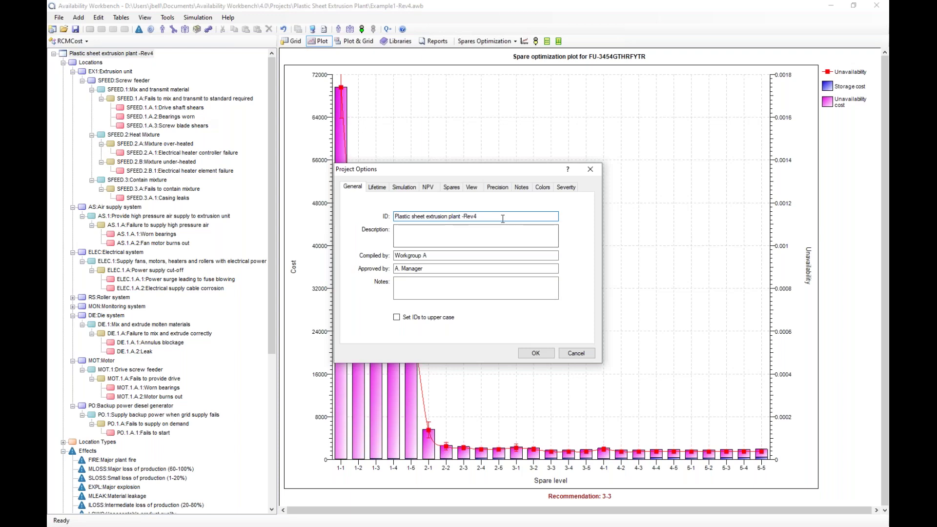
{"action": "left_click", "coordinate": [576, 353]}
Run the whole-project simulation and check the life costs in the results summary.
{"action": "left_click", "coordinate": [363, 30]}
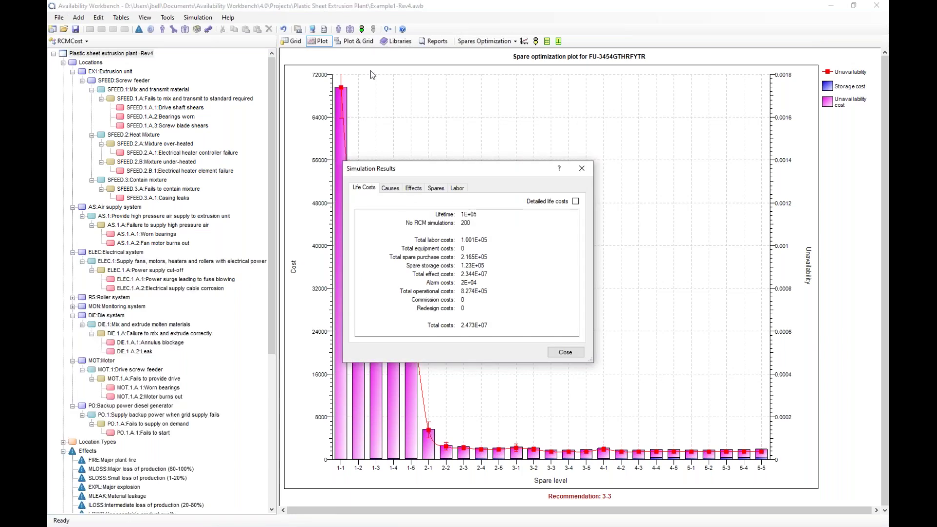
{"action": "left_click", "coordinate": [566, 352]}
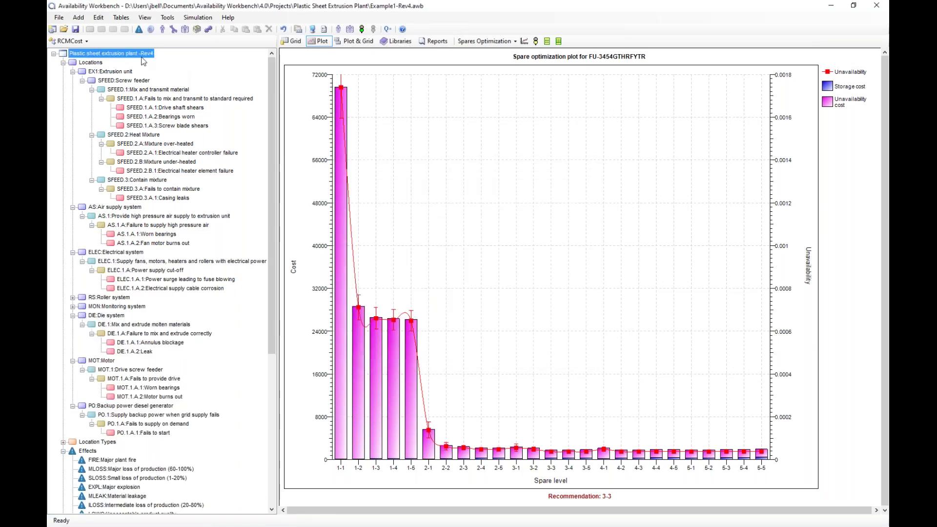
Change the revision in the project's ID to Rev5.
{"action": "double_click", "coordinate": [142, 54]}
{"action": "left_click", "coordinate": [487, 219]}
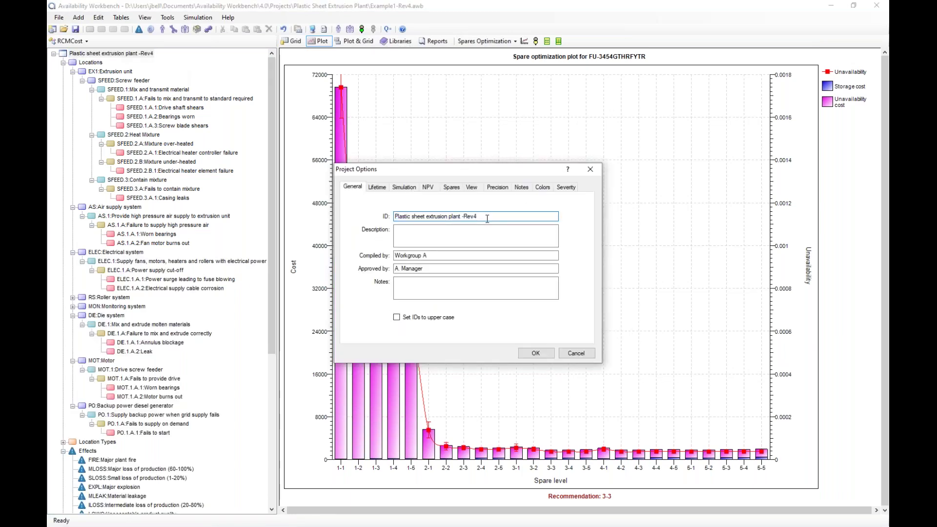
{"action": "left_click", "coordinate": [536, 352]}
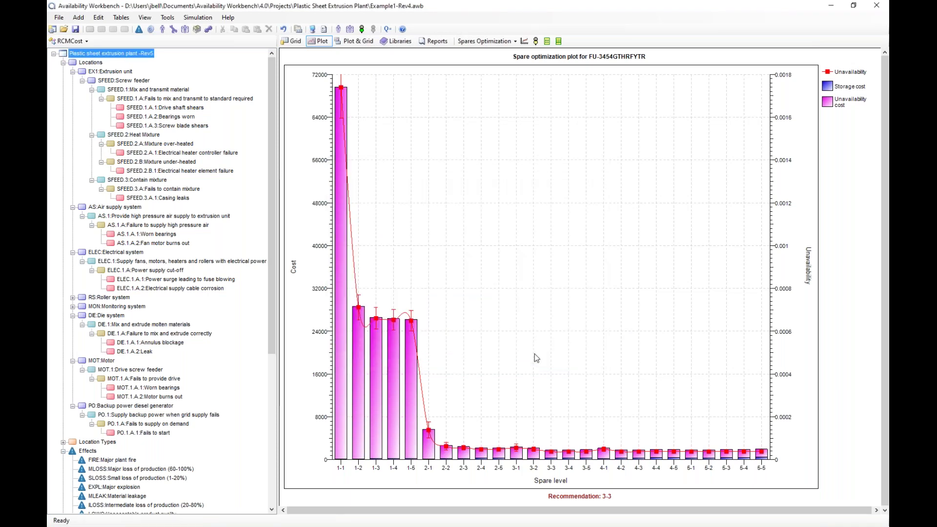
Save the project under the new file name Example1-Rev5.awb in the Plastic Sheet Extrusion Plant folder.
{"action": "left_click", "coordinate": [58, 17]}
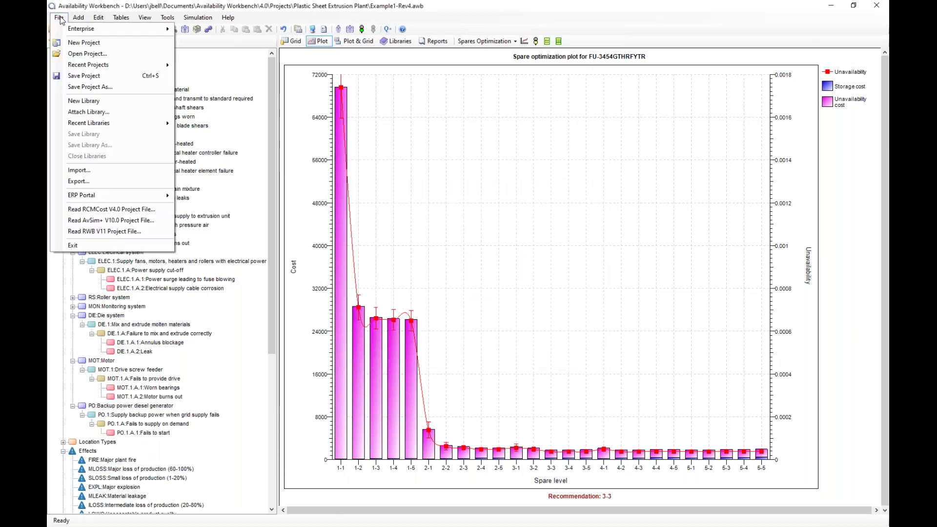
{"action": "left_click", "coordinate": [82, 87]}
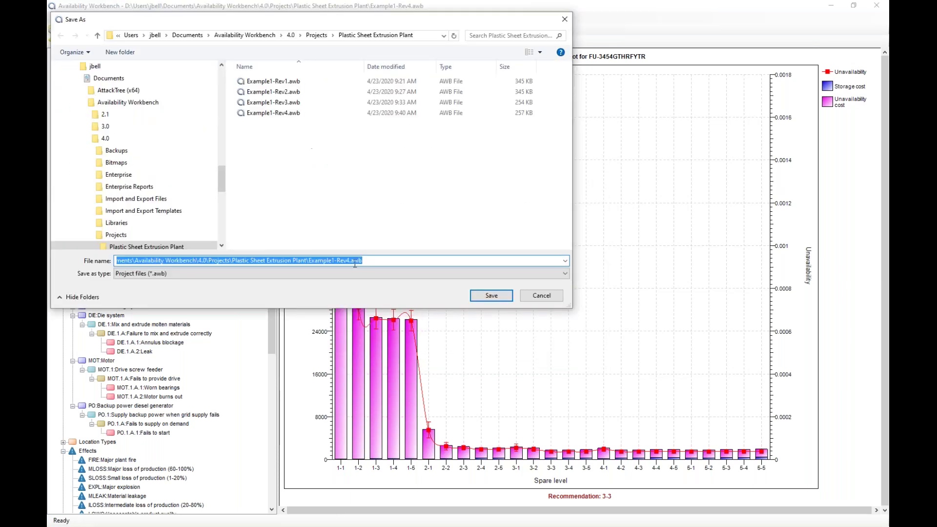
{"action": "left_click", "coordinate": [348, 260]}
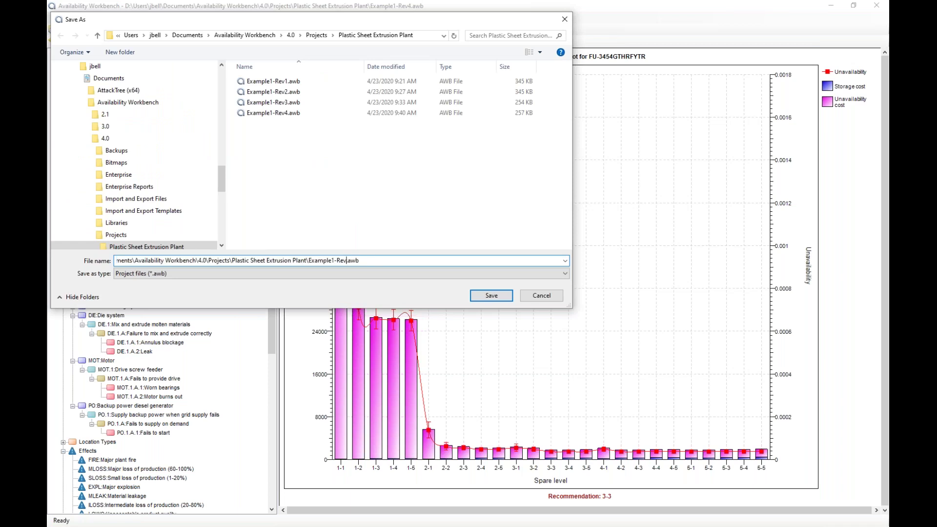
{"action": "left_click", "coordinate": [497, 297]}
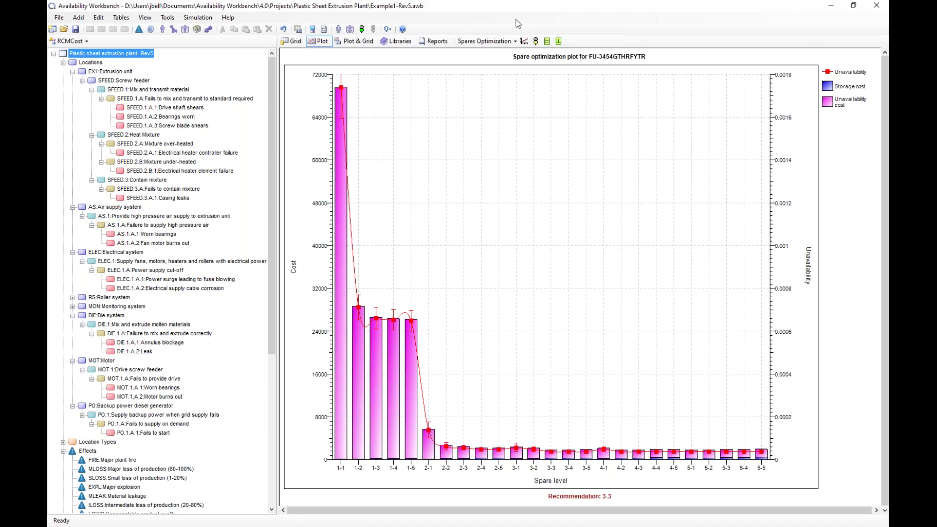
Show the Contribution plot and examine how much each cause and cost category contributes to the total cost.
{"action": "left_click", "coordinate": [515, 41]}
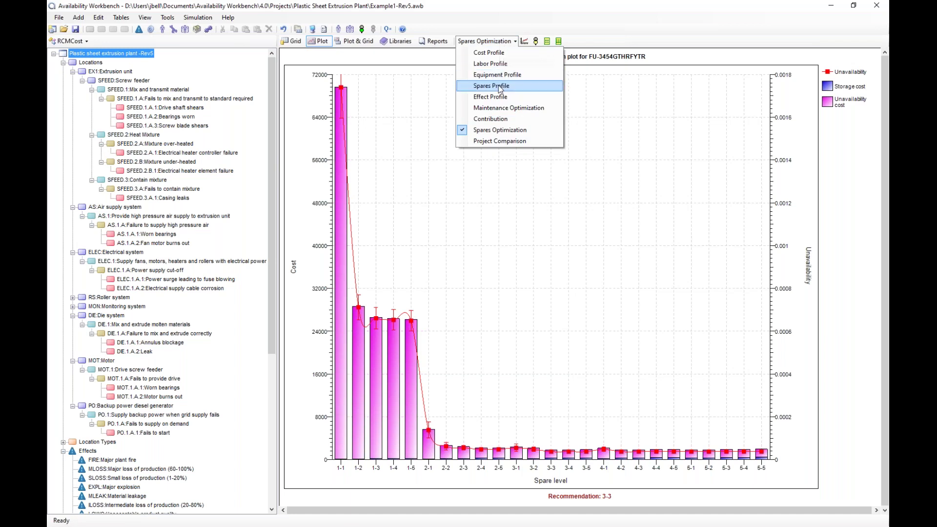
{"action": "left_click", "coordinate": [492, 119]}
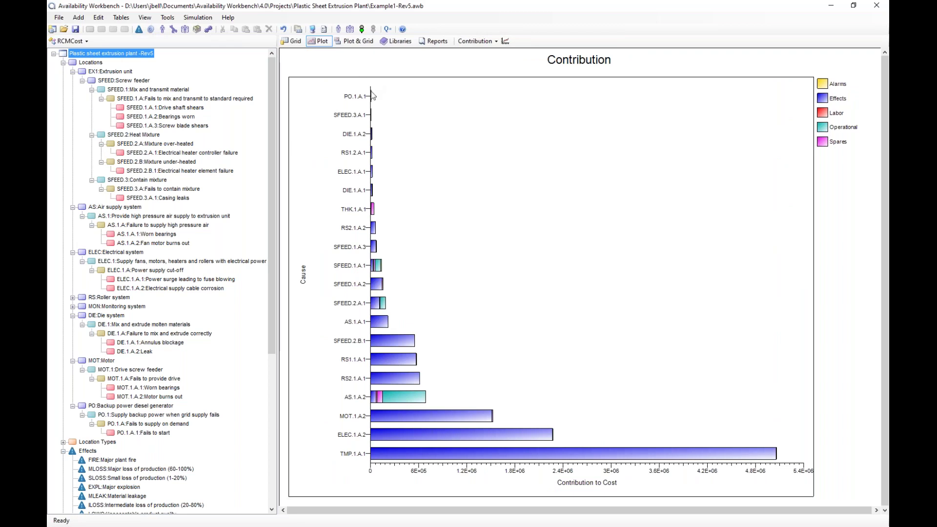
{"action": "left_click", "coordinate": [474, 42]}
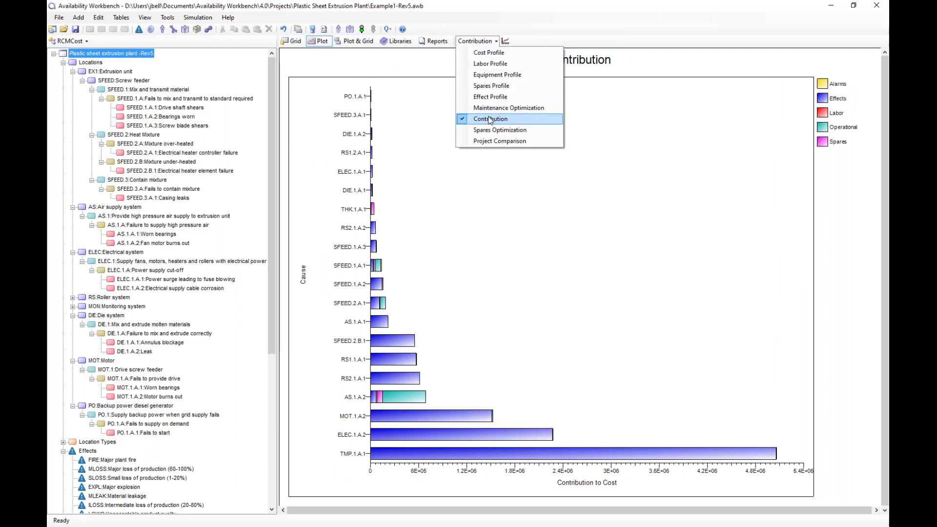
{"action": "left_click", "coordinate": [464, 118]}
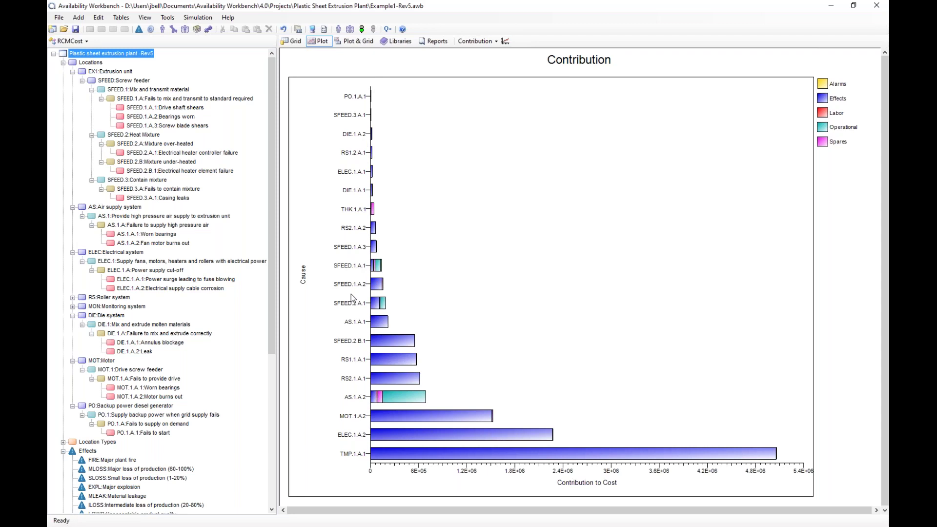
{"action": "mouse_move", "coordinate": [699, 449]}
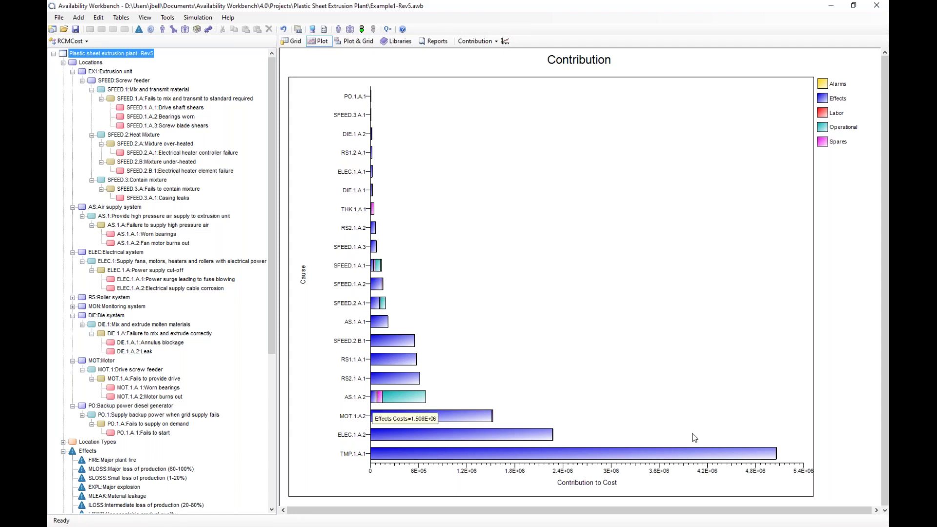
{"action": "mouse_move", "coordinate": [443, 372]}
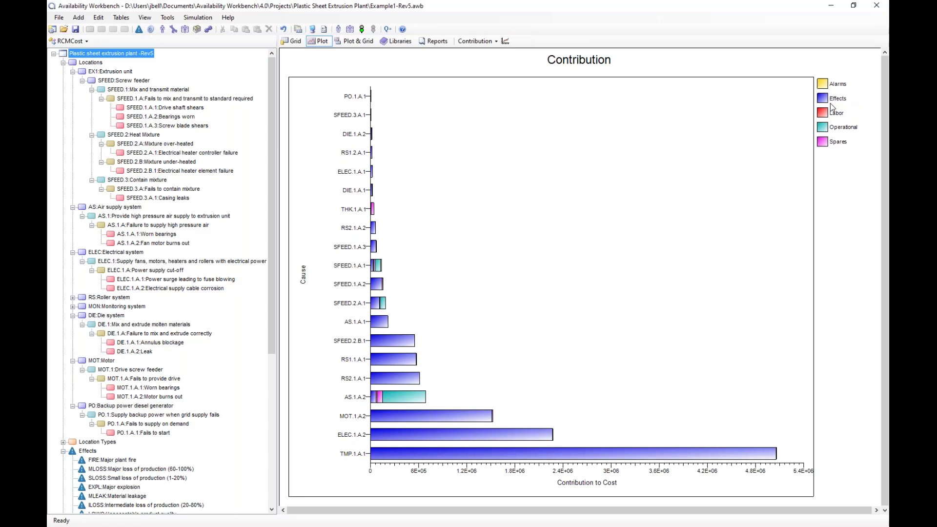
{"action": "mouse_move", "coordinate": [395, 399]}
Expand the Monitoring system's temperature sensor branch down to the TMP.1.A.1 Temperature sensor failure cause.
{"action": "left_click", "coordinate": [73, 307]}
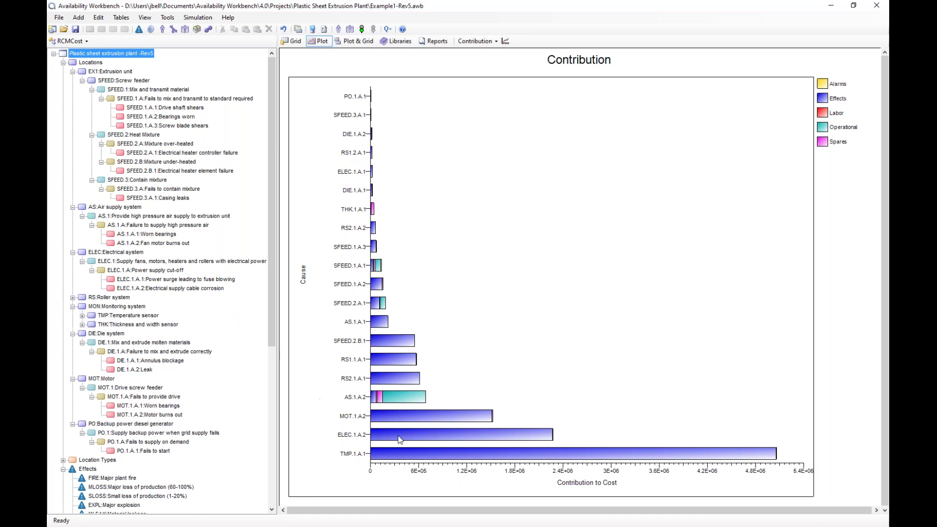
{"action": "left_click", "coordinate": [82, 316]}
{"action": "left_click", "coordinate": [92, 325]}
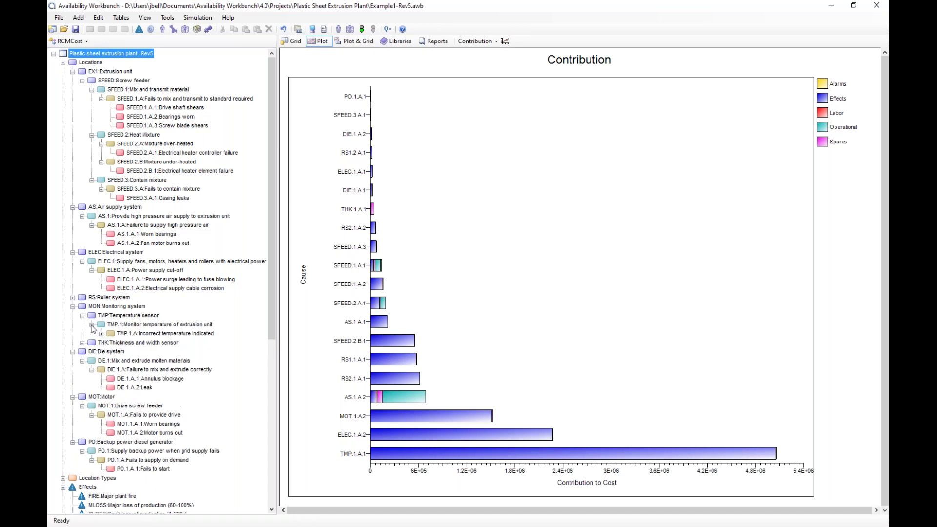
{"action": "left_click", "coordinate": [101, 334]}
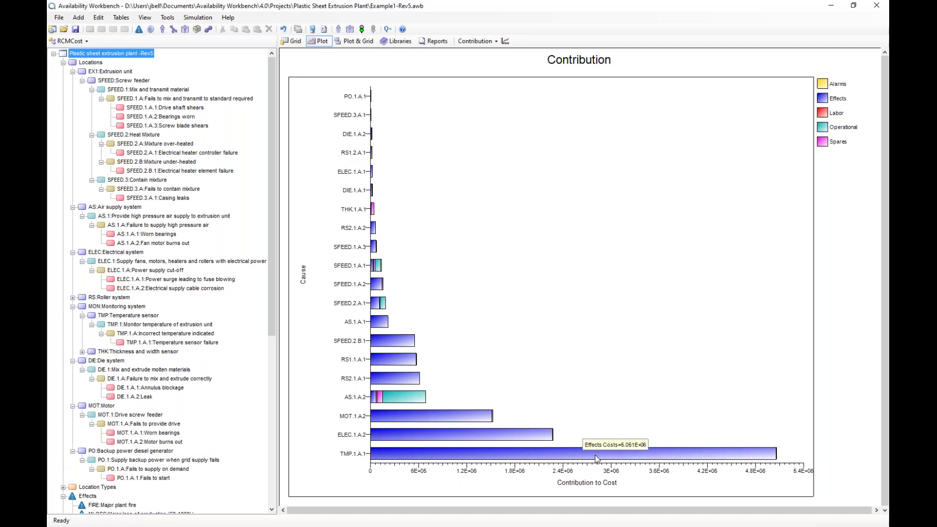
Review the failure parameters and the CM17 corrective task of the TMP.1.A.1 Temperature sensor failure cause, leaving both unchanged.
{"action": "double_click", "coordinate": [559, 456]}
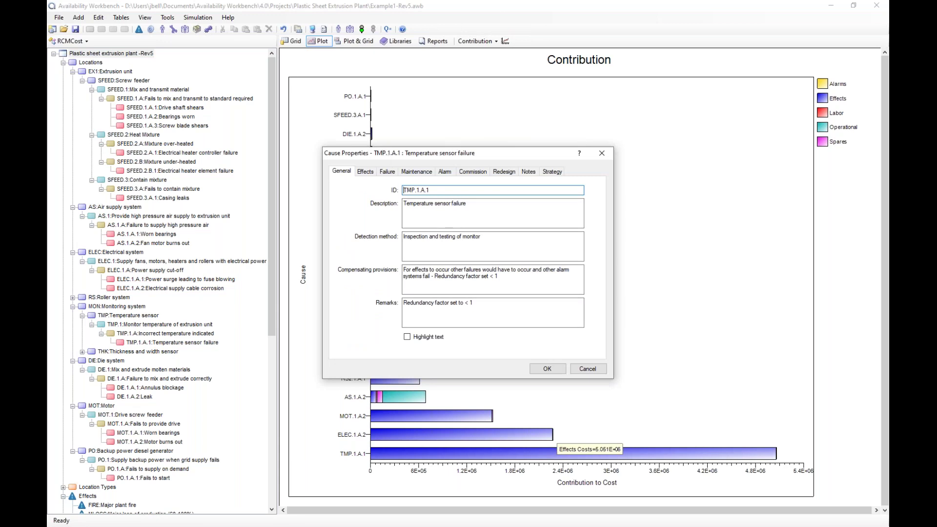
{"action": "left_click", "coordinate": [393, 174]}
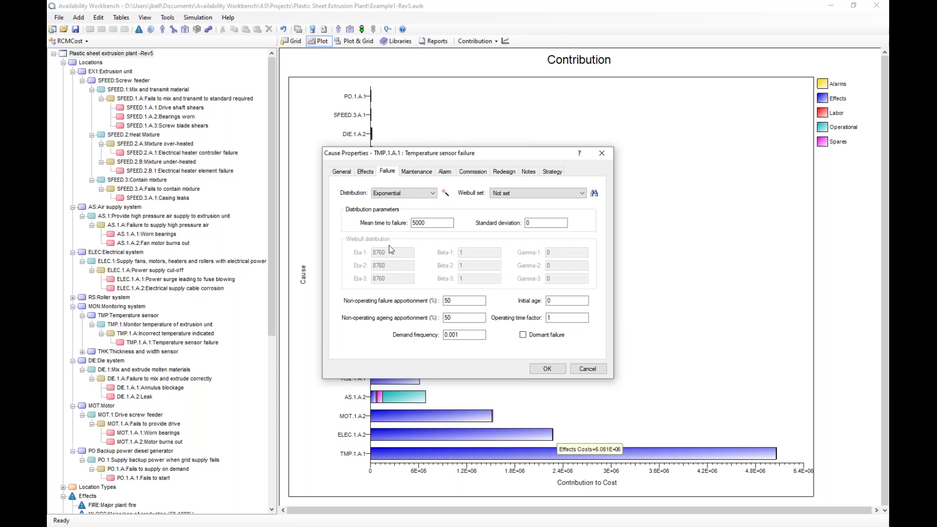
{"action": "double_click", "coordinate": [435, 222]}
{"action": "left_click", "coordinate": [415, 173]}
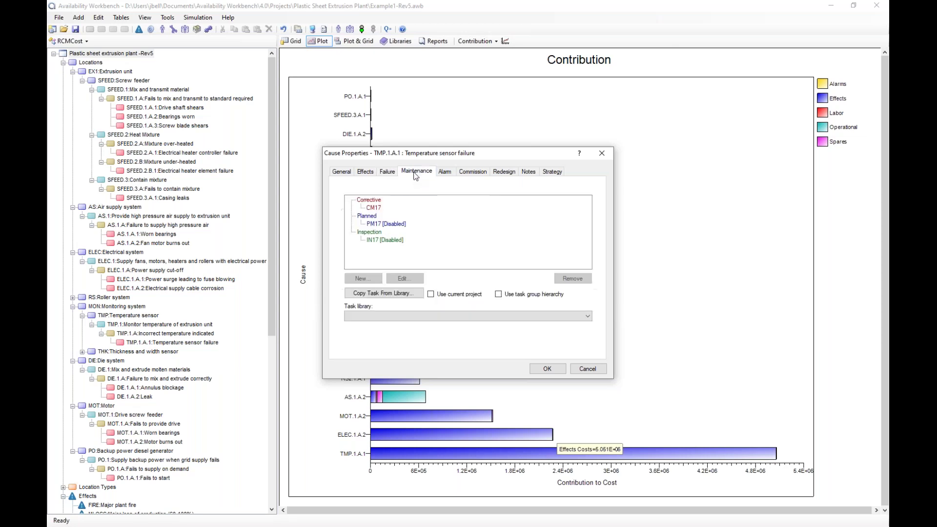
{"action": "double_click", "coordinate": [376, 208]}
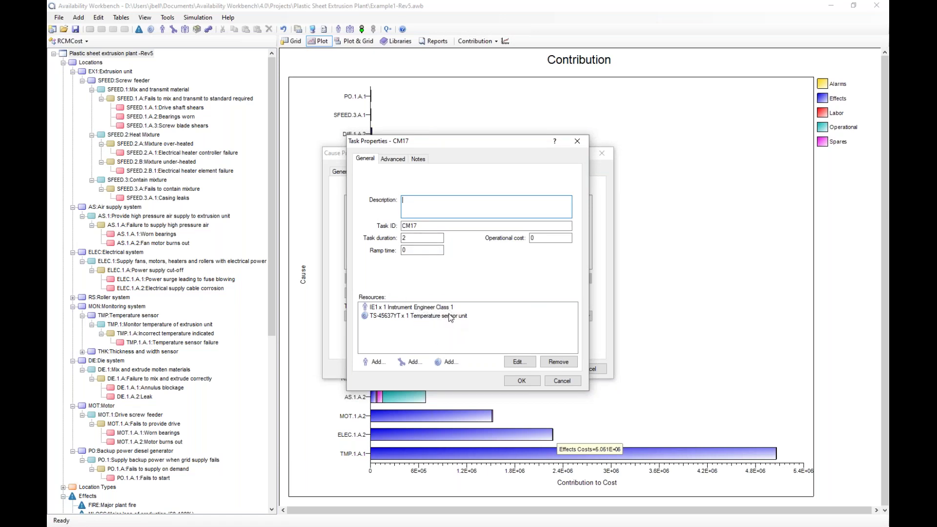
{"action": "left_click", "coordinate": [563, 382]}
{"action": "left_click", "coordinate": [592, 369]}
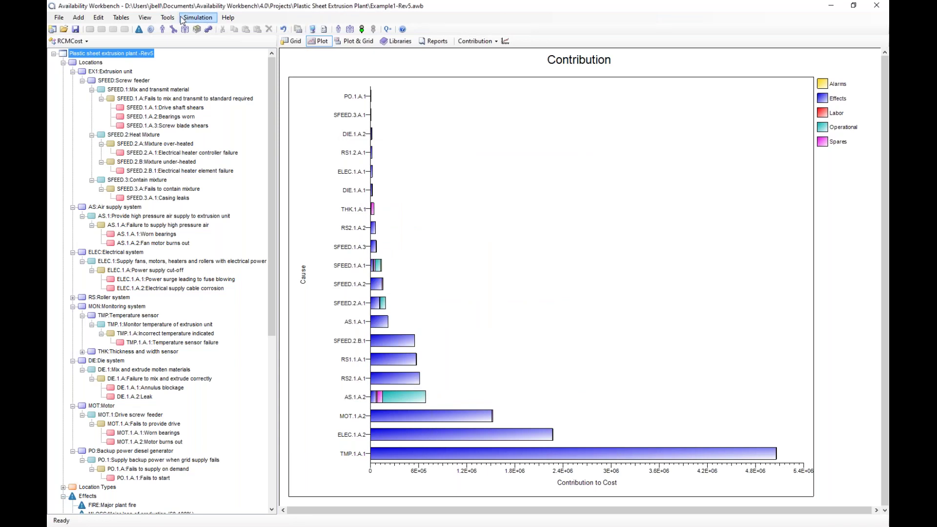
Run the spare optimization for the TS-89ER453 Temperature sensor.
{"action": "left_click", "coordinate": [198, 18]}
{"action": "left_click", "coordinate": [206, 62]}
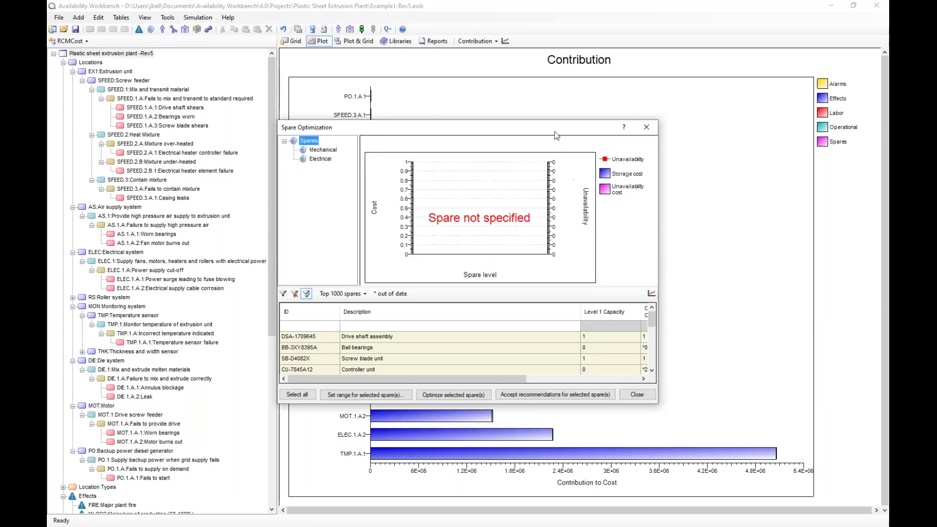
{"action": "left_click_drag", "start_coordinate": [552, 340], "coordinate": [763, 457]}
{"action": "scroll", "coordinate": [314, 368], "scroll_direction": "down", "scroll_amount": 2}
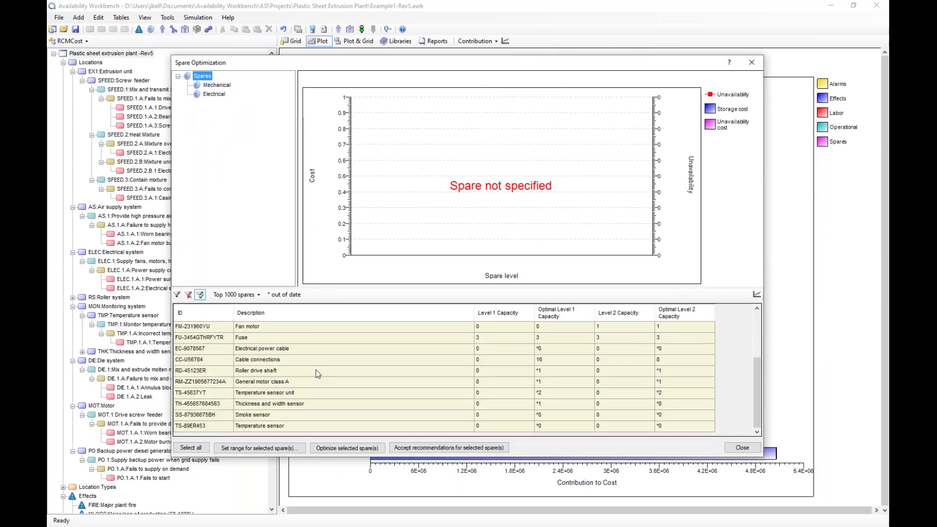
{"action": "left_click", "coordinate": [247, 427]}
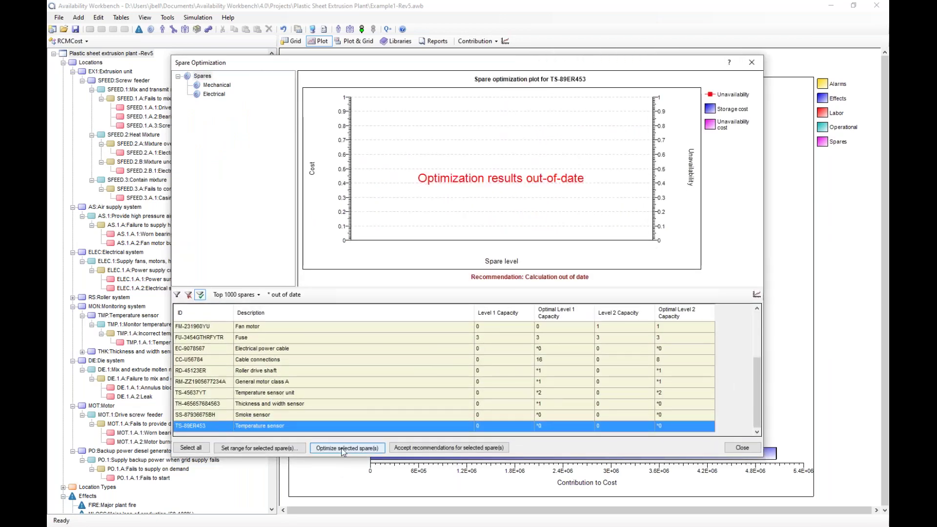
{"action": "left_click", "coordinate": [260, 448]}
{"action": "left_click", "coordinate": [506, 315]}
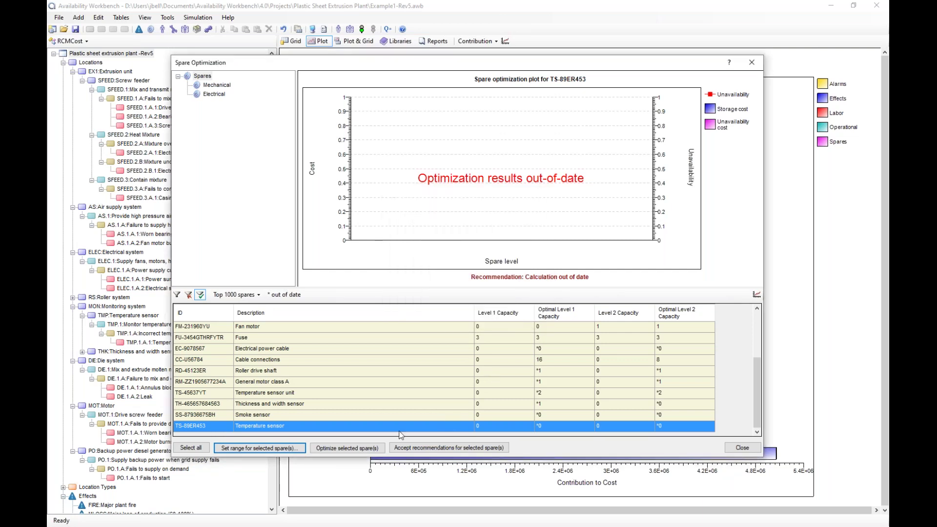
{"action": "left_click", "coordinate": [349, 448]}
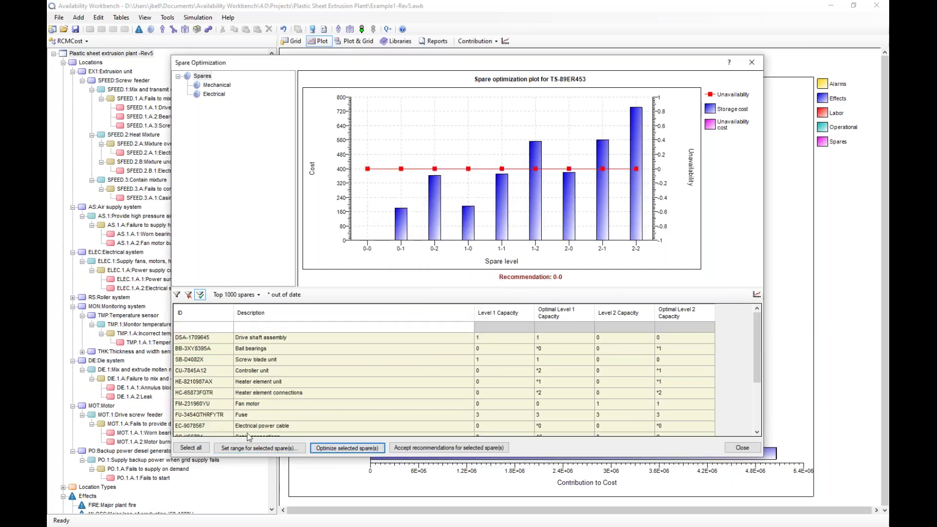
{"action": "left_click", "coordinate": [743, 447]}
Review the unit cost and the Level 1, Level 2 and Level 3 settings of the TS-89ER453 Temperature sensor spare.
{"action": "scroll", "coordinate": [171, 292], "scroll_direction": "down", "scroll_amount": 10}
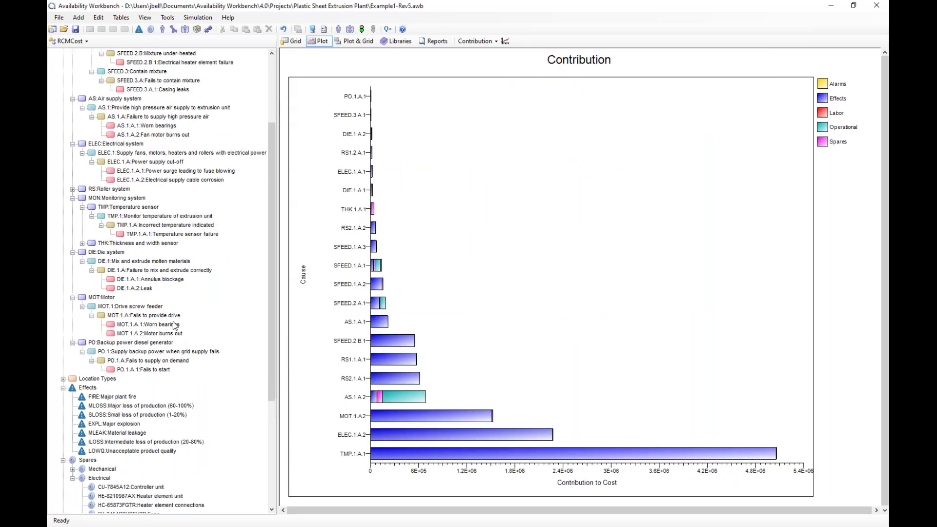
{"action": "double_click", "coordinate": [166, 406]}
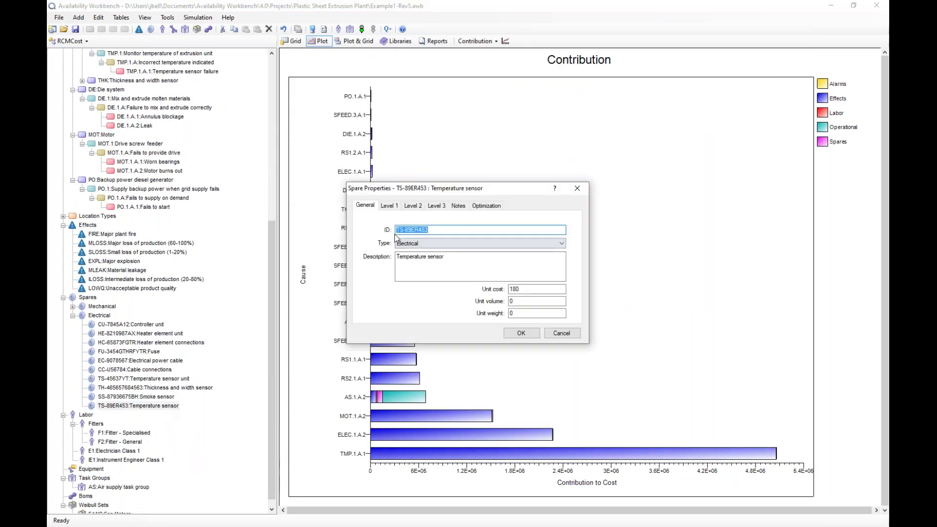
{"action": "left_click", "coordinate": [397, 207]}
{"action": "left_click", "coordinate": [411, 207]}
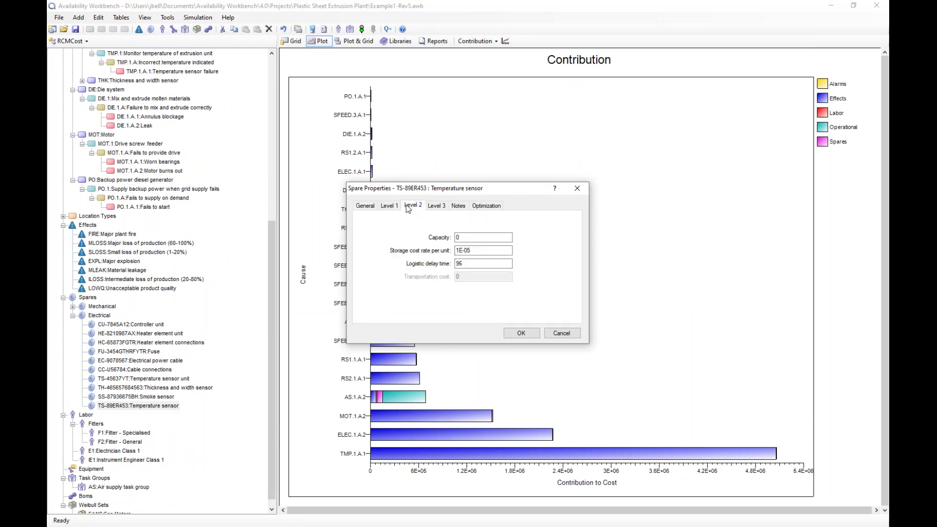
{"action": "left_click", "coordinate": [437, 207]}
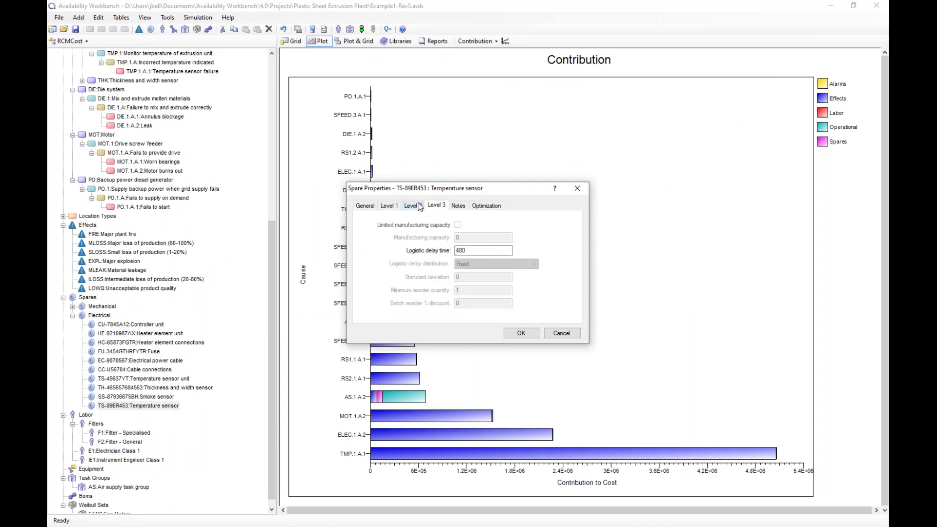
{"action": "left_click", "coordinate": [415, 207]}
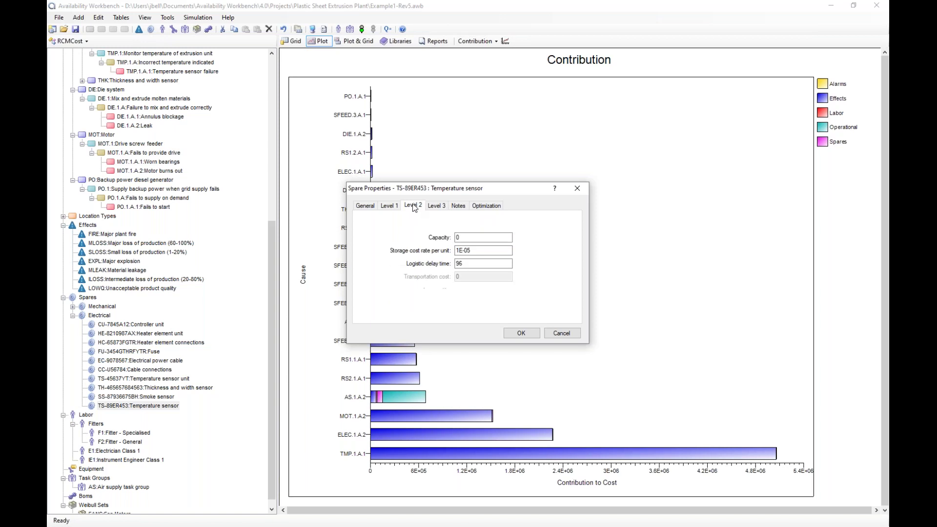
{"action": "left_click", "coordinate": [389, 207]}
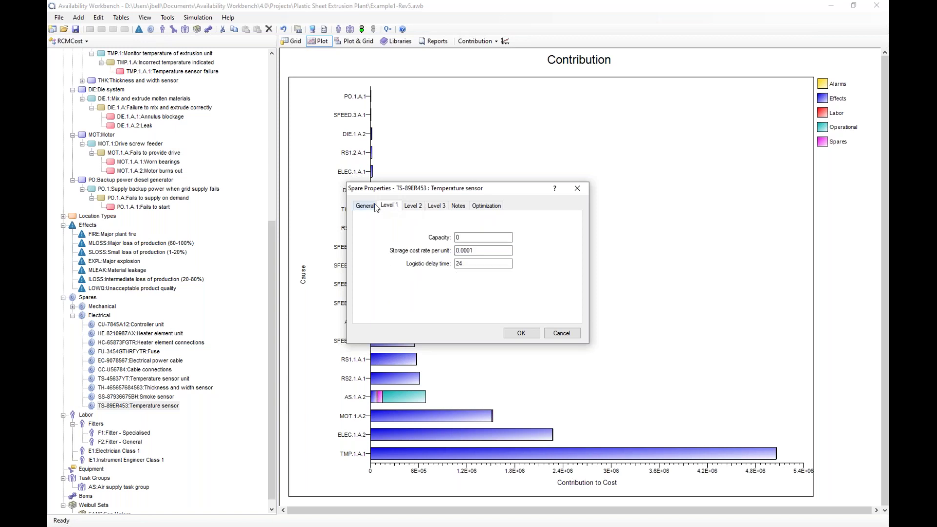
{"action": "left_click", "coordinate": [376, 207]}
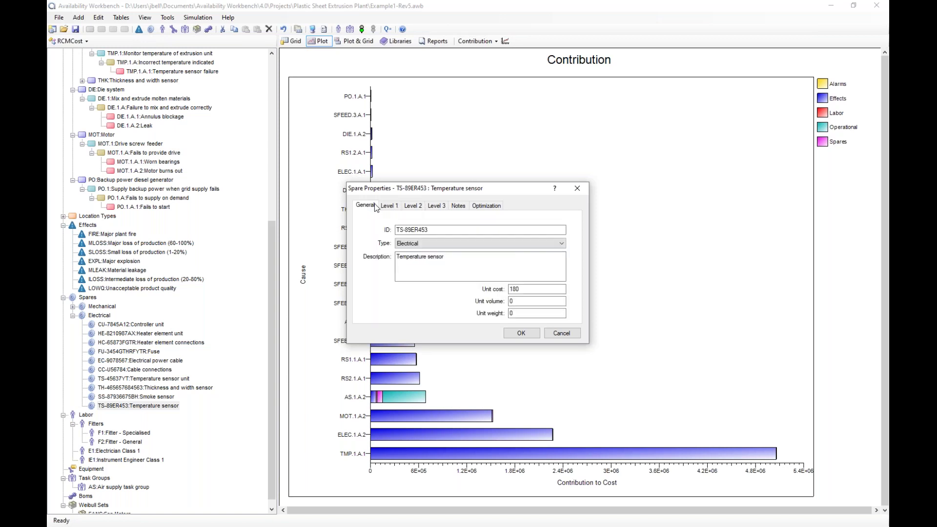
{"action": "left_click", "coordinate": [389, 206]}
{"action": "left_click", "coordinate": [413, 206]}
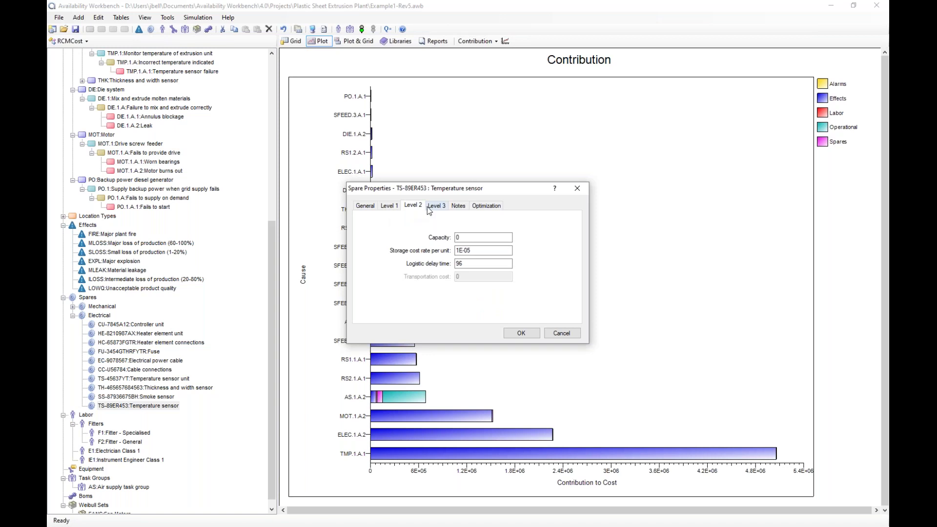
{"action": "left_click", "coordinate": [429, 207]}
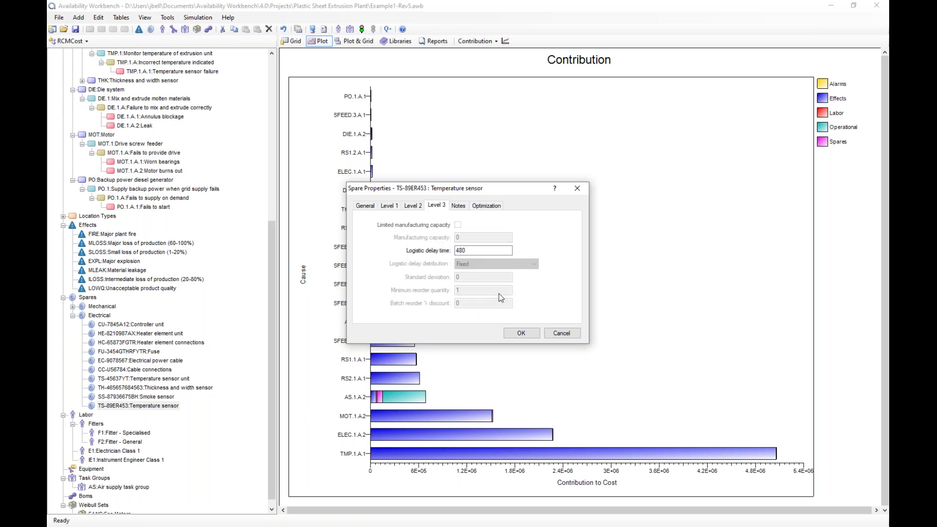
{"action": "left_click", "coordinate": [562, 333]}
Examine the effects assigned to the TMP.1.A.1 Temperature sensor failure cause, including MLOSS and FIRE.
{"action": "scroll", "coordinate": [205, 228], "scroll_direction": "up", "scroll_amount": 6}
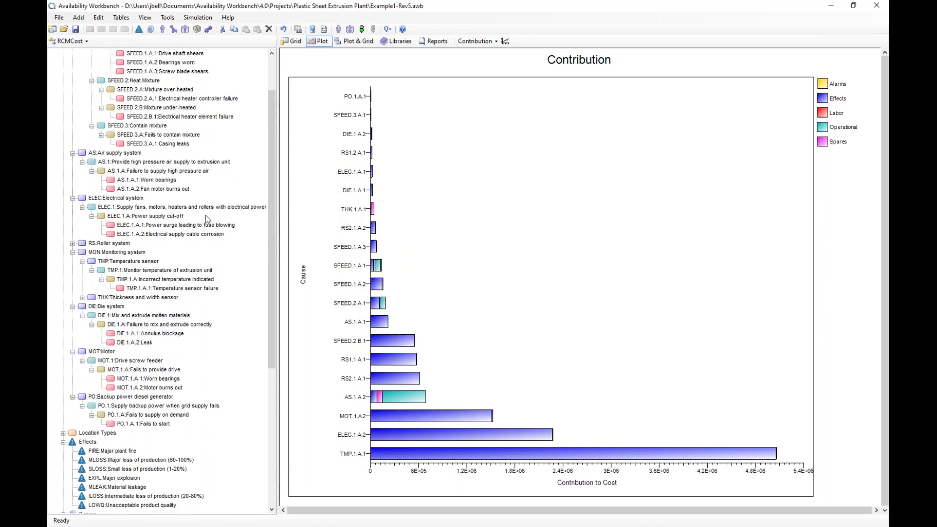
{"action": "scroll", "coordinate": [208, 266], "scroll_direction": "up", "scroll_amount": 1}
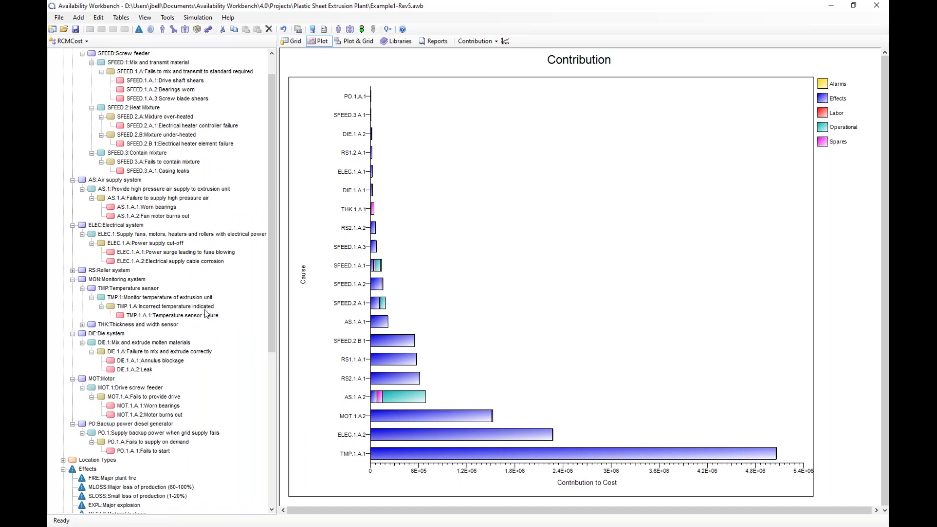
{"action": "left_click", "coordinate": [198, 17]}
{"action": "left_click", "coordinate": [198, 17]}
{"action": "double_click", "coordinate": [504, 460]}
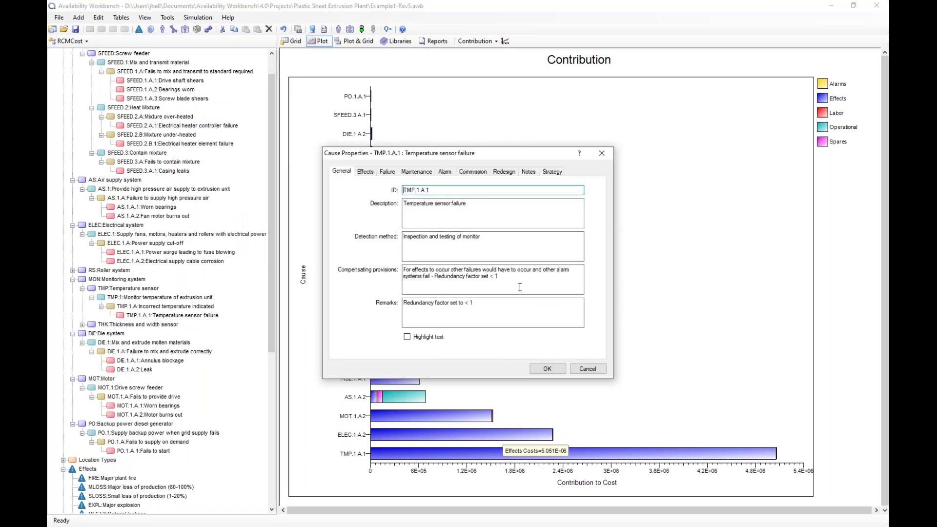
{"action": "left_click", "coordinate": [367, 172]}
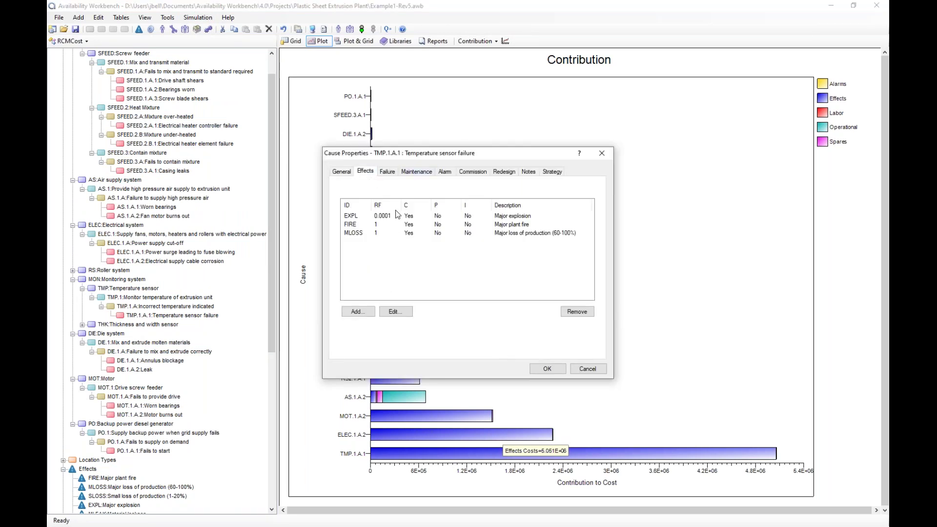
{"action": "left_click", "coordinate": [366, 233]}
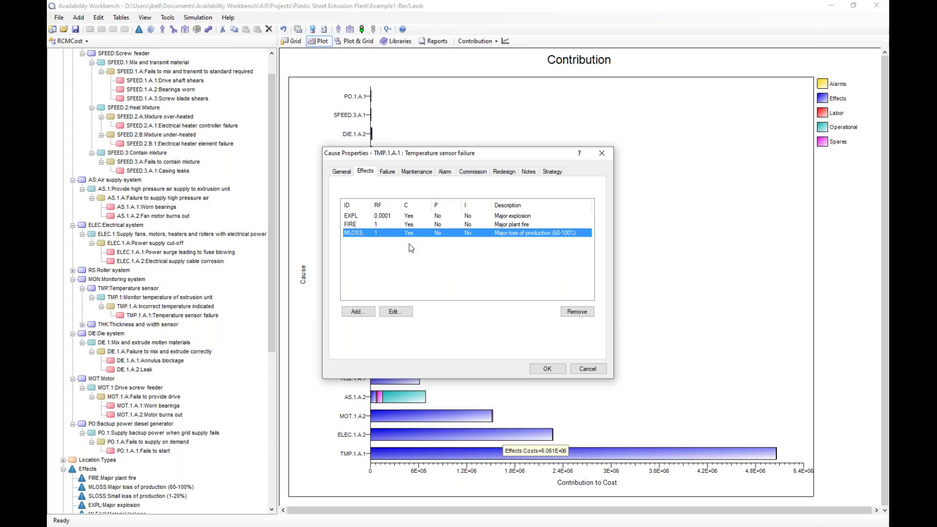
{"action": "key", "text": "Up"}
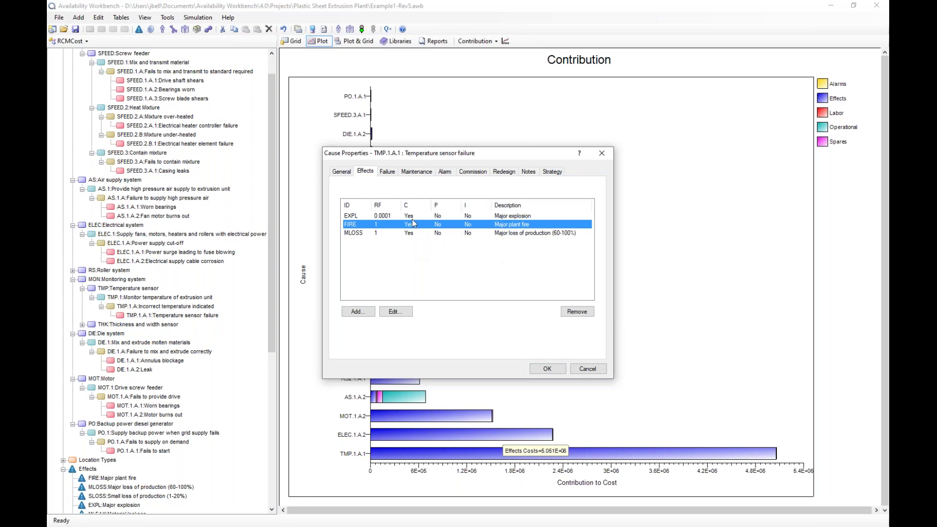
Review the maintenance strategy predictions of the temperature sensor failure cause, including its mean unavailability.
{"action": "left_click", "coordinate": [553, 172]}
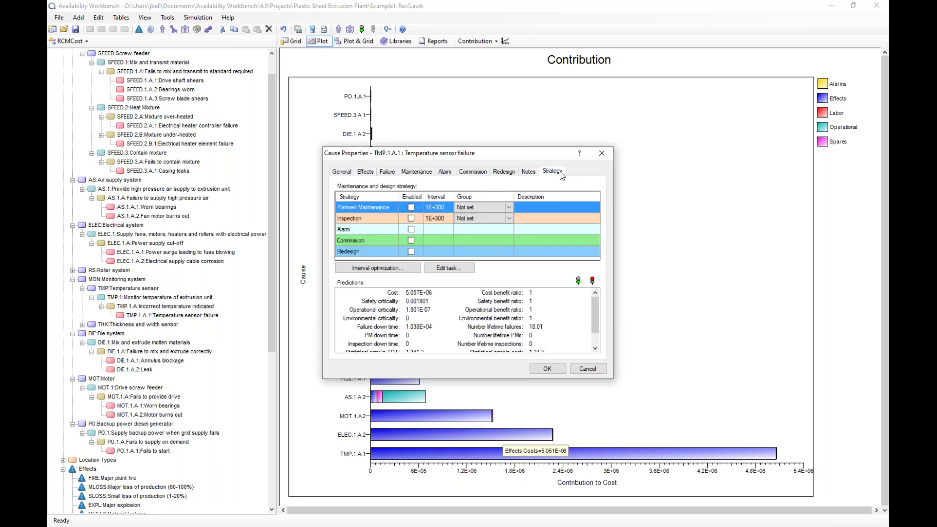
{"action": "scroll", "coordinate": [595, 317], "scroll_direction": "down", "scroll_amount": 1}
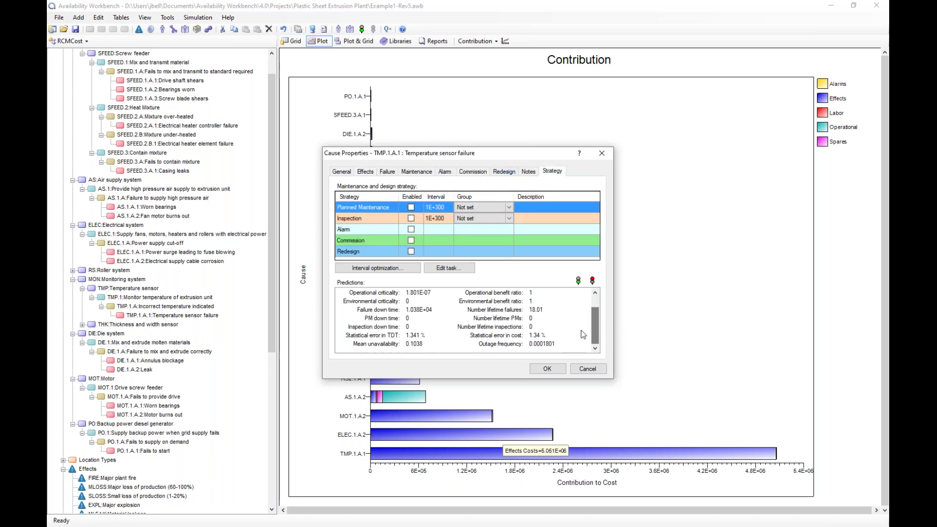
{"action": "left_click", "coordinate": [410, 345]}
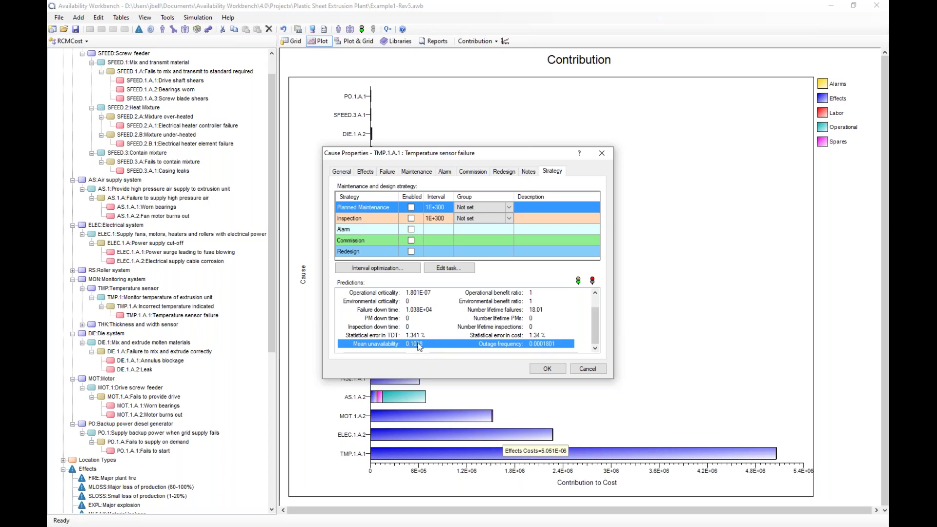
Calculate the MLOSS effect's redundancy factor for 2 additional parallel components, 1 required to be operating and a fractional down-time of 0.1.
{"action": "left_click", "coordinate": [367, 172]}
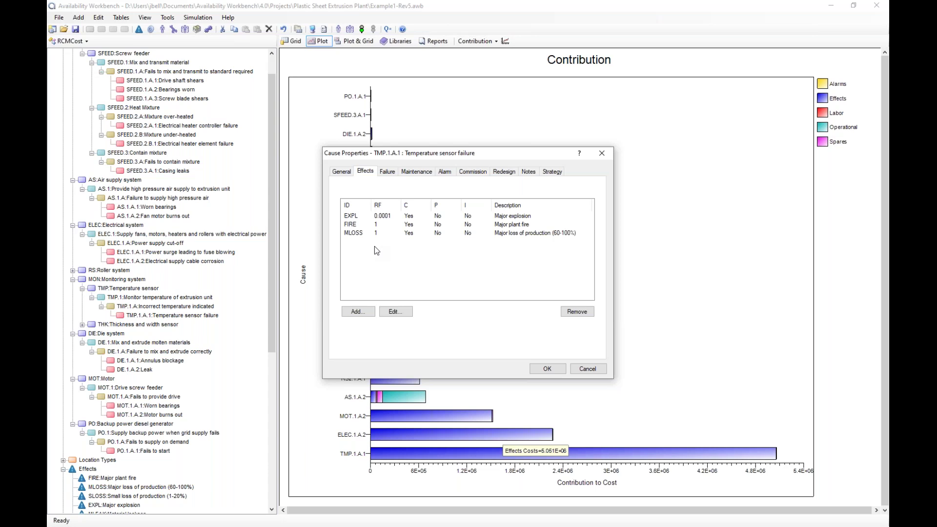
{"action": "left_click", "coordinate": [361, 236]}
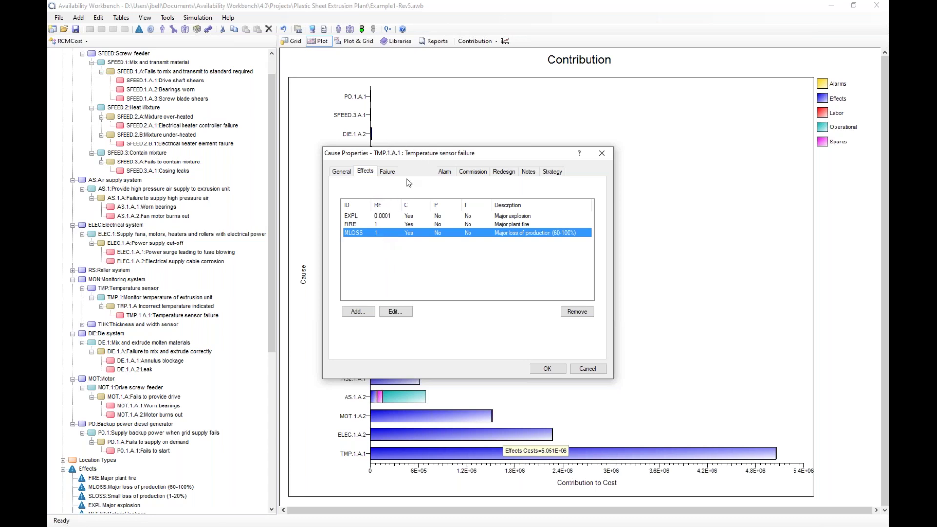
{"action": "left_click", "coordinate": [395, 312]}
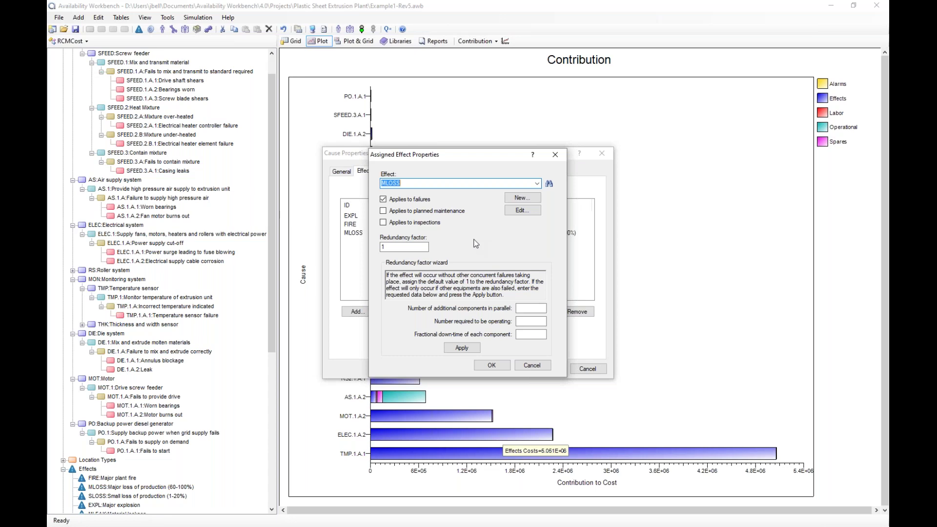
{"action": "left_click", "coordinate": [530, 308]}
{"action": "type", "text": "2"}
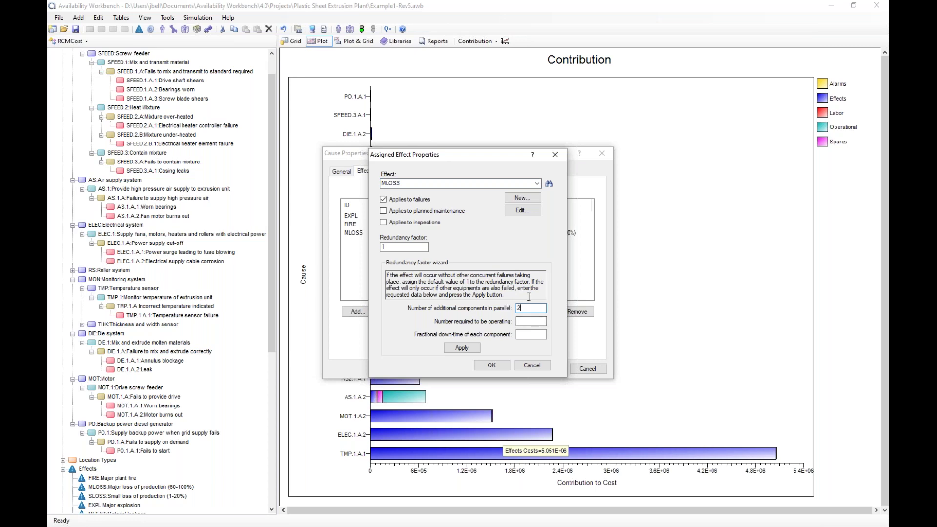
{"action": "left_click", "coordinate": [523, 322]}
{"action": "type", "text": "1.1"}
{"action": "left_click", "coordinate": [468, 348]}
{"action": "left_click", "coordinate": [386, 247]}
{"action": "left_click_drag", "start_coordinate": [396, 247], "coordinate": [377, 247]}
{"action": "key", "text": "Tab"}
{"action": "key", "text": "Tab"}
{"action": "key", "text": "Tab"}
{"action": "left_click_drag", "start_coordinate": [394, 247], "coordinate": [386, 247]}
{"action": "left_click_drag", "start_coordinate": [414, 159], "coordinate": [498, 158]}
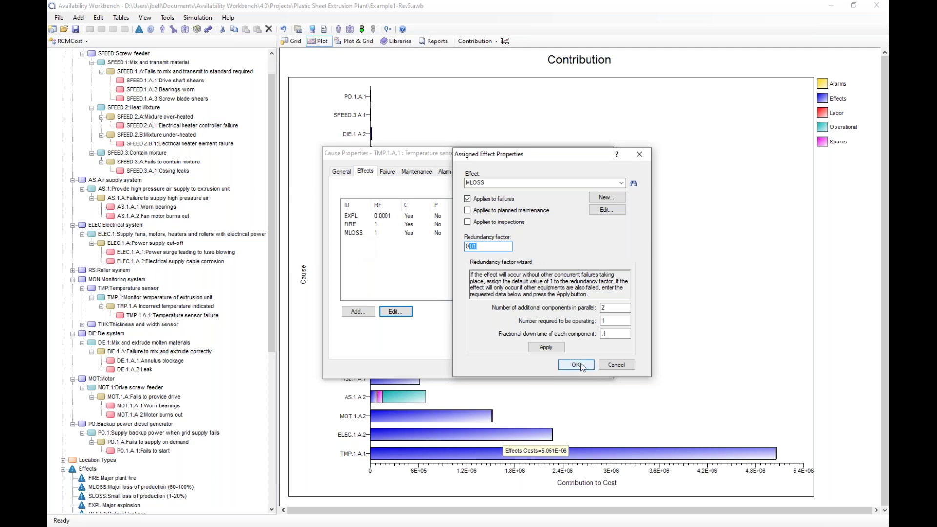
{"action": "left_click", "coordinate": [576, 365]}
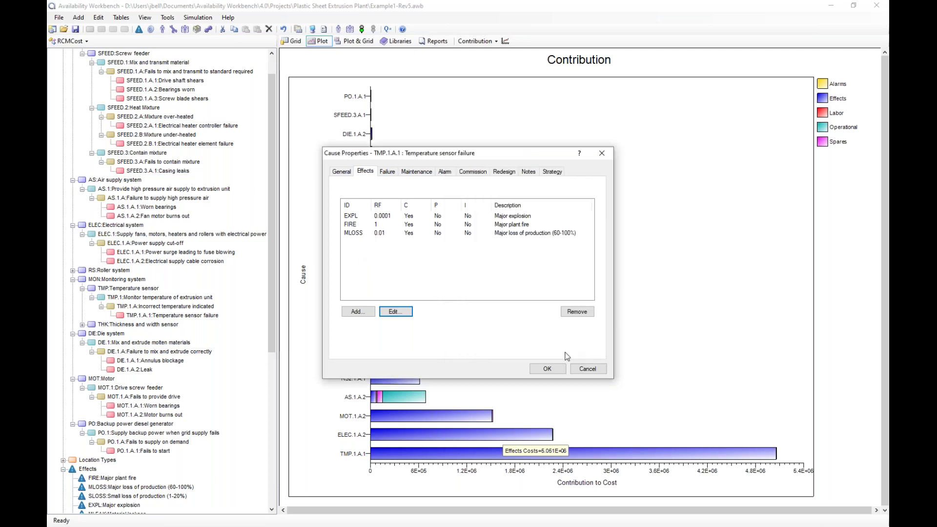
Set the redundancy factor of the cause's FIRE effect to 0.01.
{"action": "left_click", "coordinate": [374, 225]}
{"action": "left_click", "coordinate": [396, 312]}
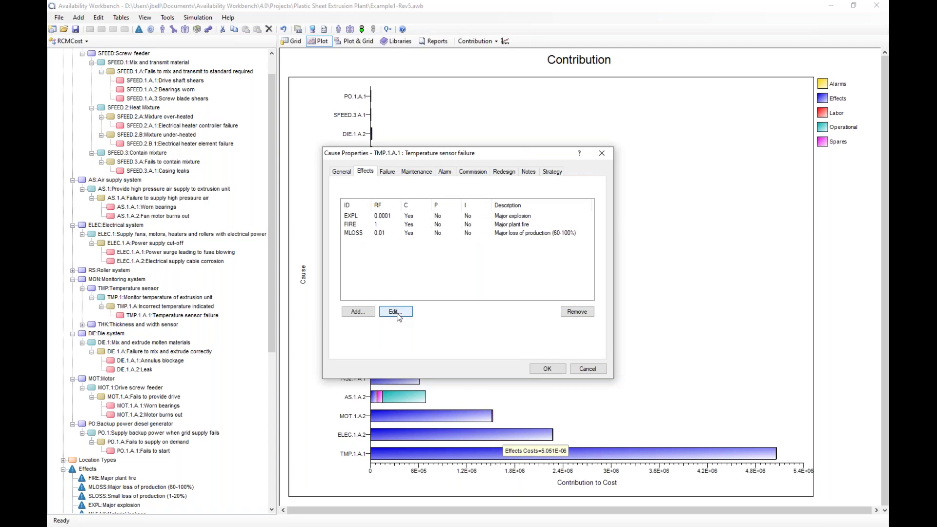
{"action": "type", "text": ".01"}
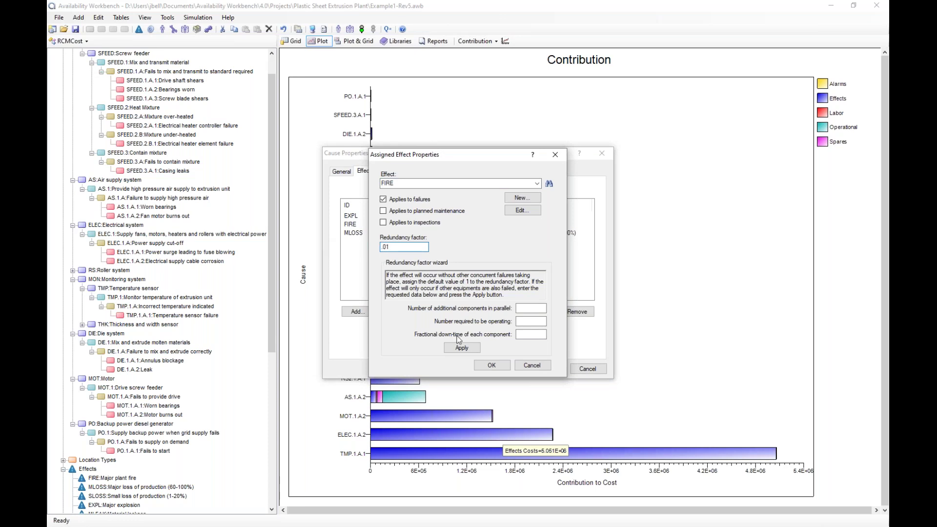
{"action": "left_click", "coordinate": [492, 365]}
Set the redundancy factor of the cause's EXPL effect to 0.000001.
{"action": "left_click", "coordinate": [370, 216]}
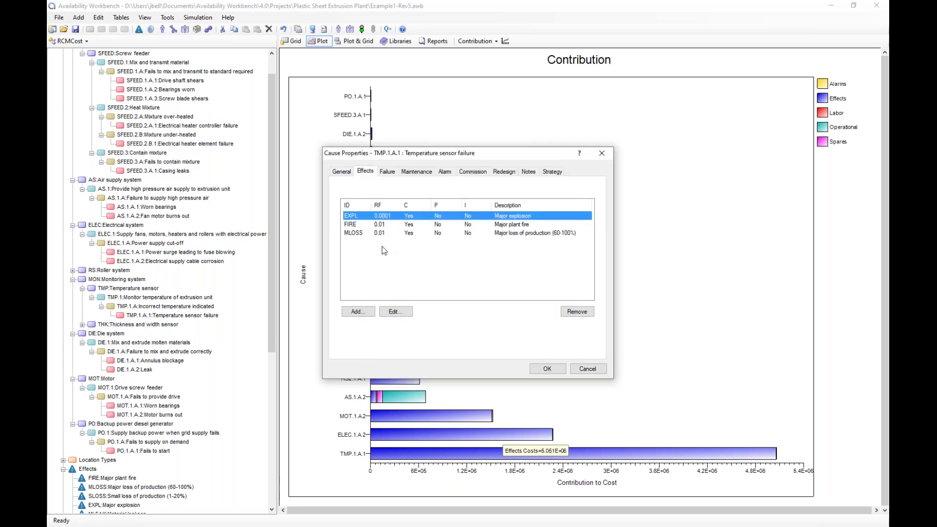
{"action": "left_click", "coordinate": [396, 312]}
{"action": "left_click", "coordinate": [392, 248]}
{"action": "type", "text": "000001"}
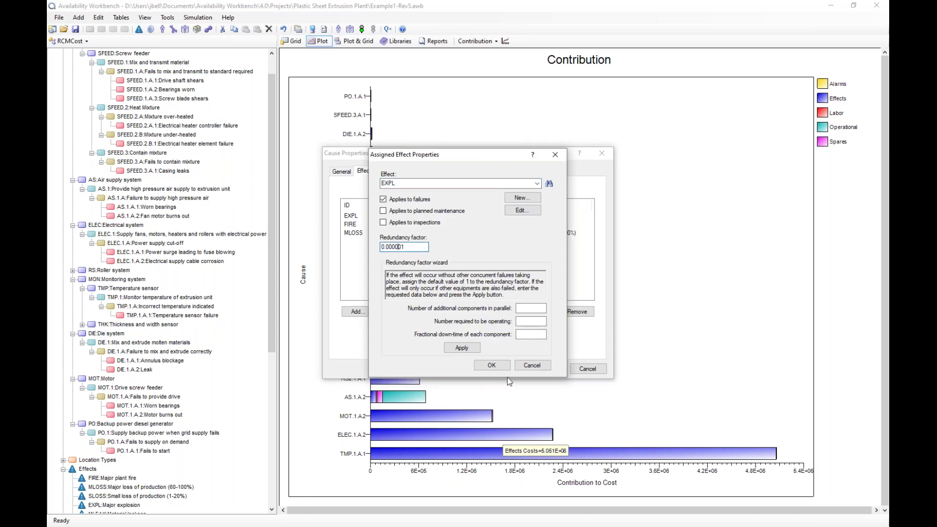
{"action": "left_click", "coordinate": [491, 365]}
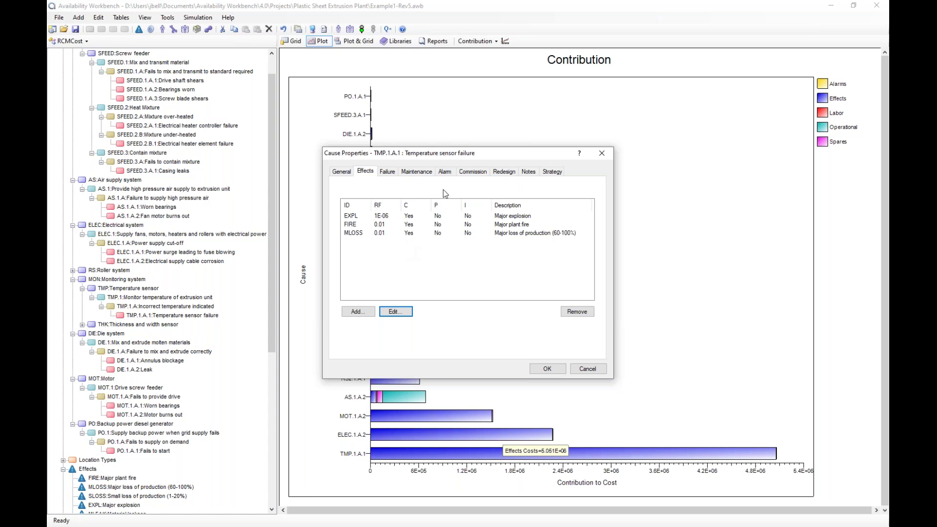
Enable redesign for the temperature sensor failure cause with a capital cost of 1000000 and apply the cause changes.
{"action": "left_click", "coordinate": [504, 173]}
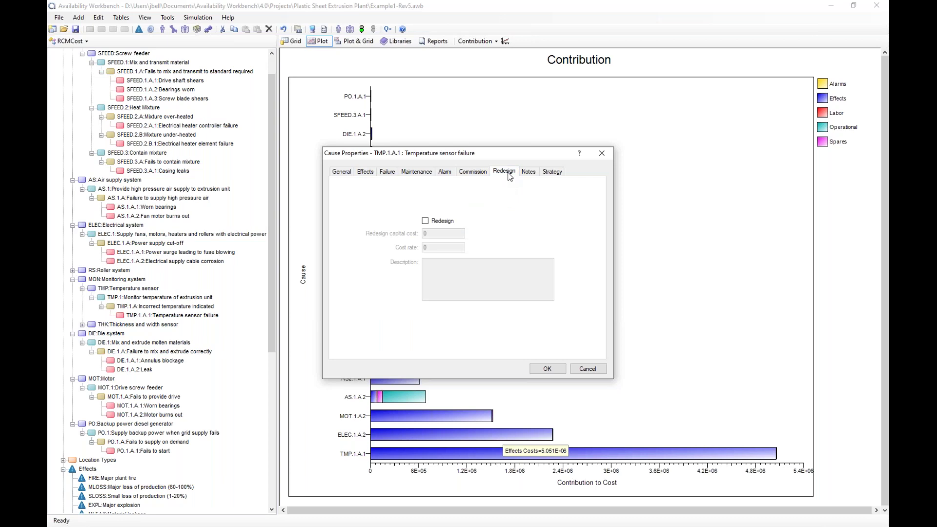
{"action": "left_click", "coordinate": [442, 220]}
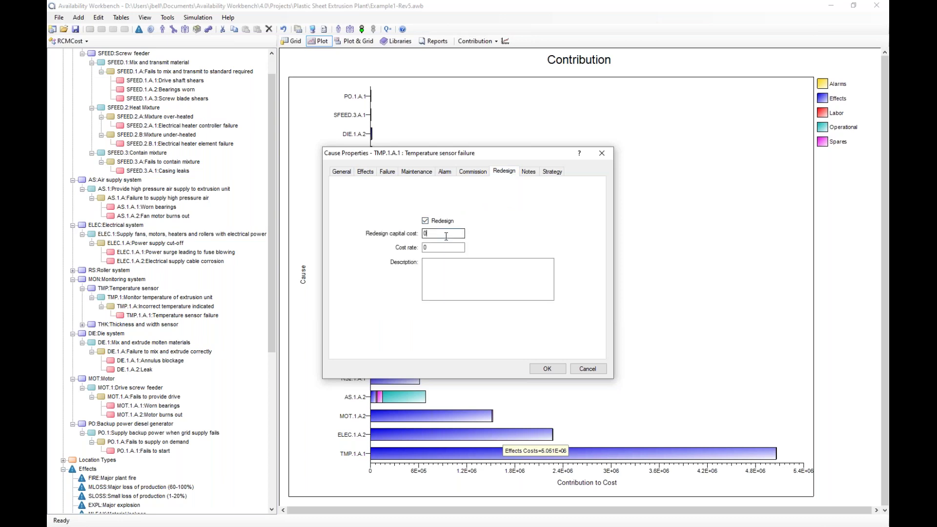
{"action": "type", "text": "100000"}
{"action": "key", "text": "BackSpace"}
{"action": "key", "text": "Tab"}
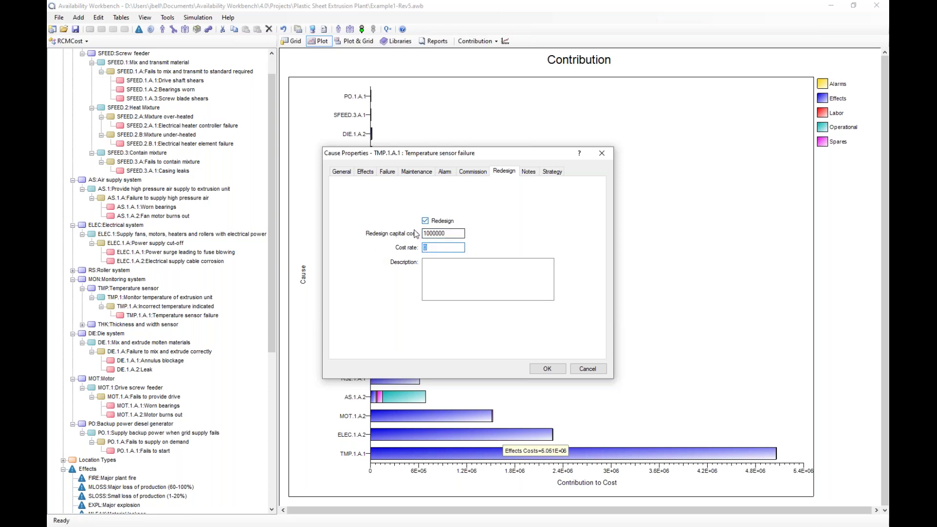
{"action": "left_click", "coordinate": [547, 368]}
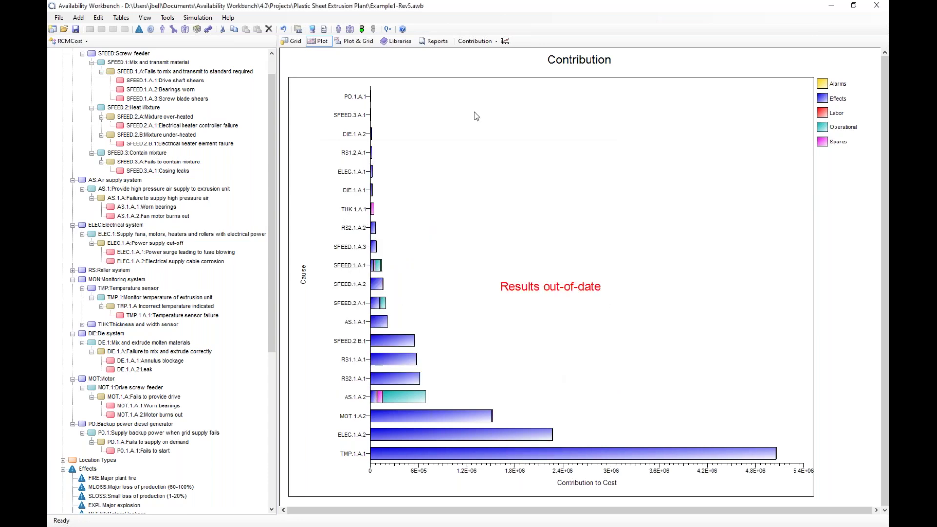
Rerun the simulation and check the total life costs in the simulation results.
{"action": "left_click", "coordinate": [362, 30]}
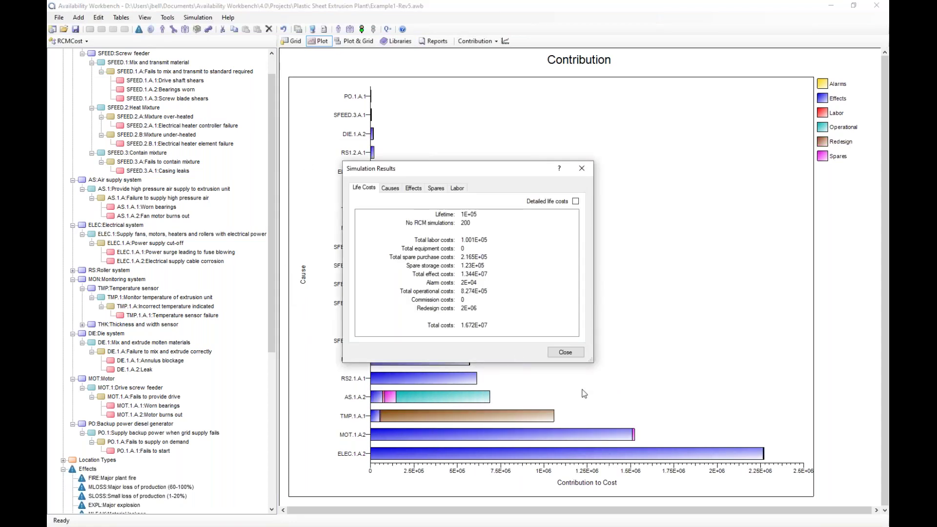
{"action": "left_click", "coordinate": [564, 354]}
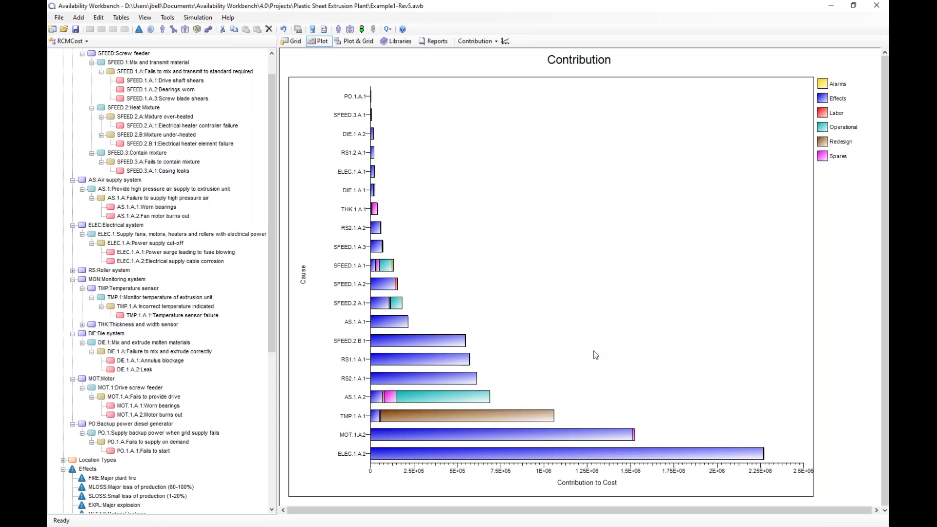
{"action": "left_click", "coordinate": [388, 29]}
{"action": "left_click", "coordinate": [476, 326]}
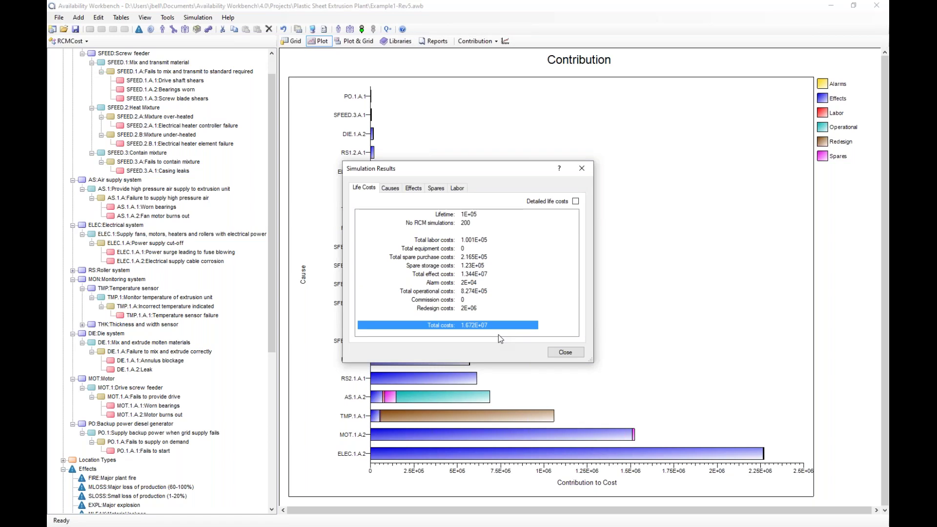
{"action": "left_click", "coordinate": [569, 351]}
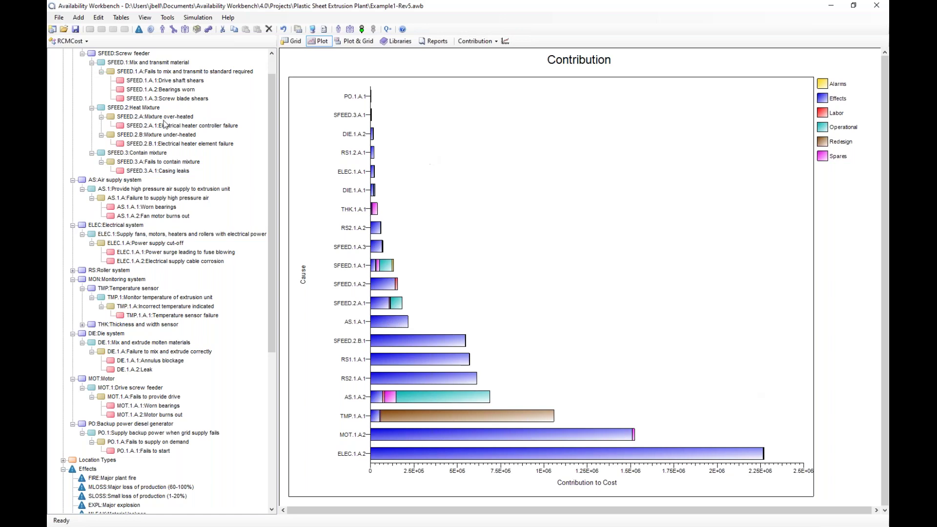
Change the project ID to "Plastic sheet extrusion plant -Rev6".
{"action": "scroll", "coordinate": [157, 88], "scroll_direction": "up", "scroll_amount": 1}
{"action": "double_click", "coordinate": [150, 55]}
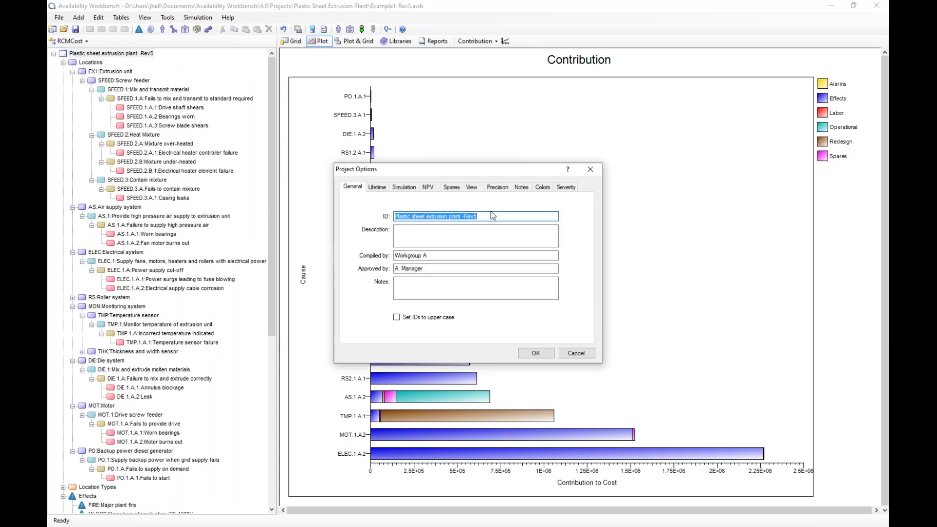
{"action": "left_click", "coordinate": [470, 215]}
{"action": "key", "text": "BackSpace"}
{"action": "type", "text": "6"}
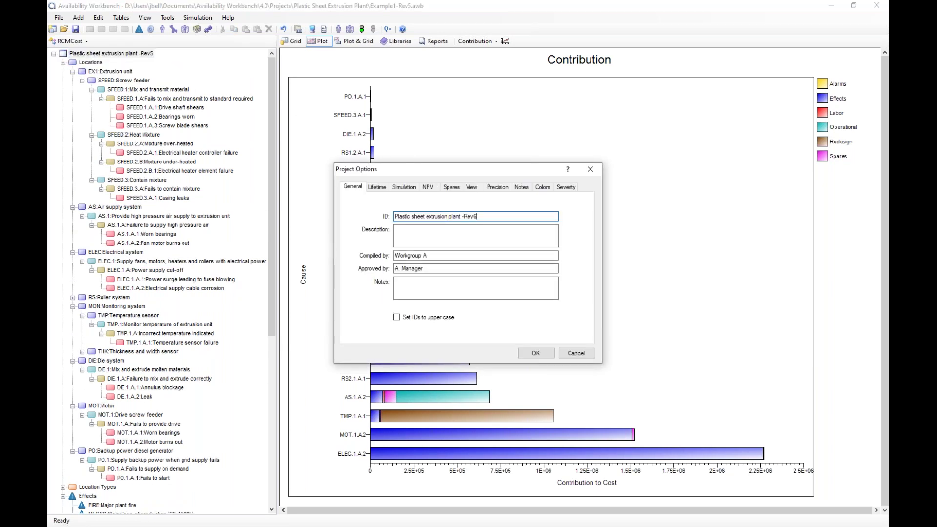
{"action": "left_click", "coordinate": [535, 353]}
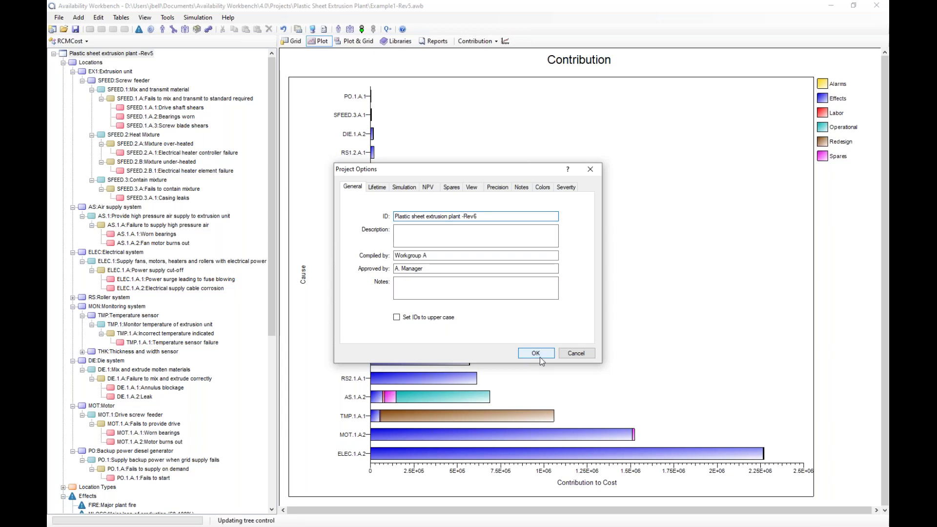
Save the project under the new file name Example1-Rev6.
{"action": "left_click", "coordinate": [58, 17]}
{"action": "left_click", "coordinate": [91, 88]}
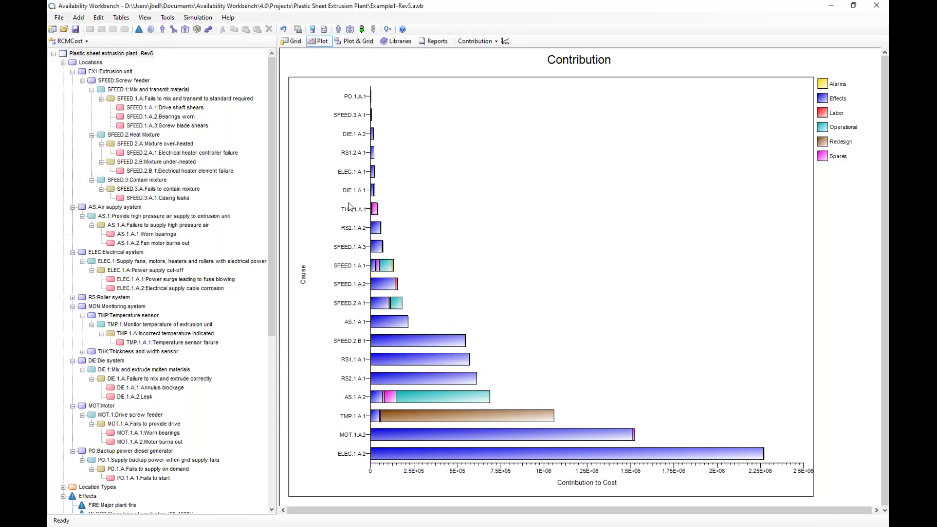
{"action": "left_click", "coordinate": [362, 261]}
{"action": "key", "text": "BackSpace"}
{"action": "type", "text": "6"}
{"action": "left_click", "coordinate": [479, 295]}
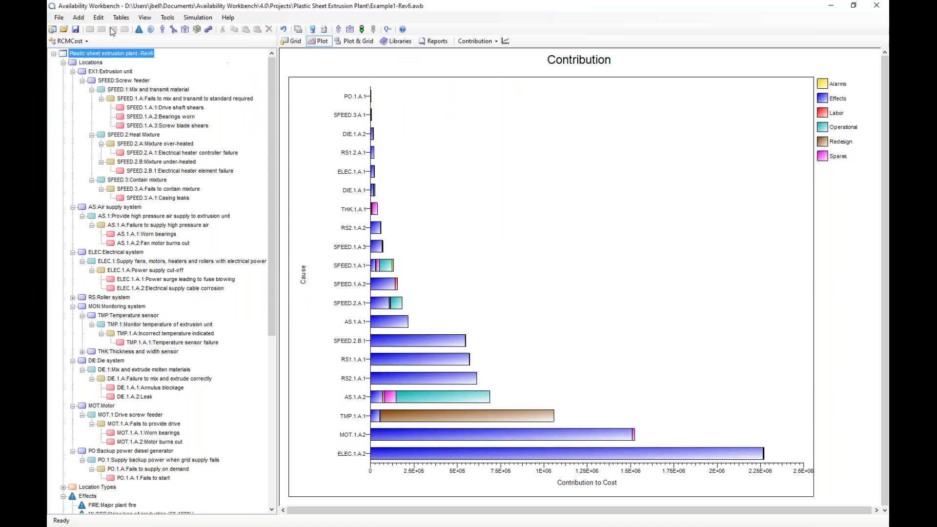
{"action": "left_click", "coordinate": [433, 43]}
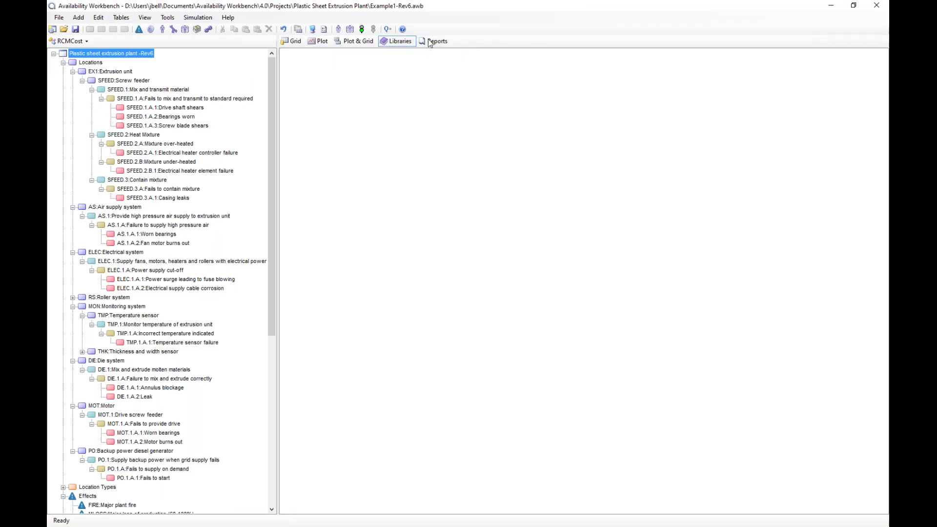
{"action": "left_click", "coordinate": [318, 42]}
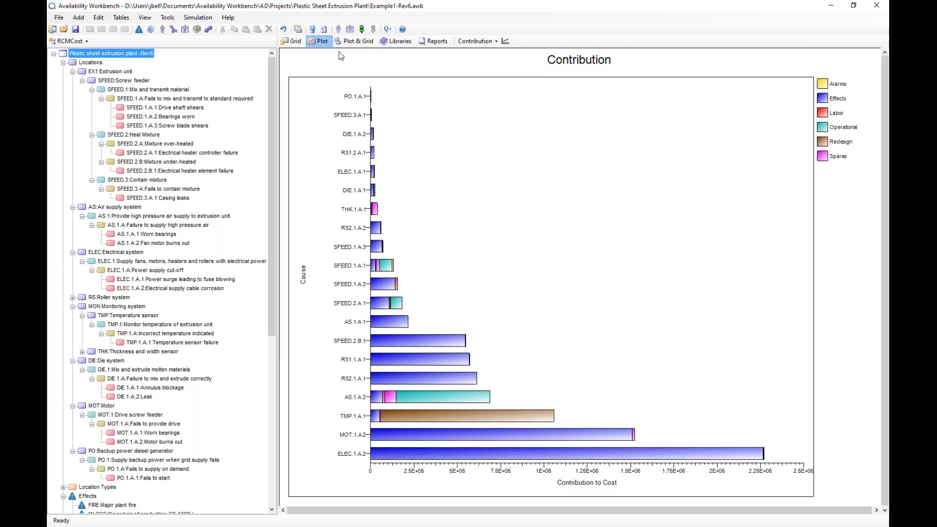
Switch the plot to Project Comparison and attach Example1-Rev5 from the Plastic Sheet Extrusion Plant project folder as a library for comparison.
{"action": "left_click", "coordinate": [477, 42]}
{"action": "left_click", "coordinate": [499, 142]}
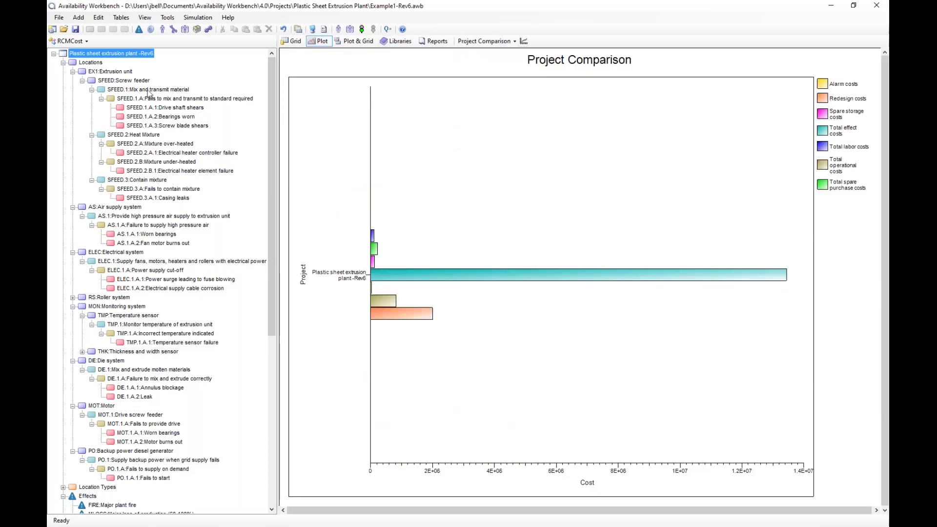
{"action": "left_click", "coordinate": [59, 17]}
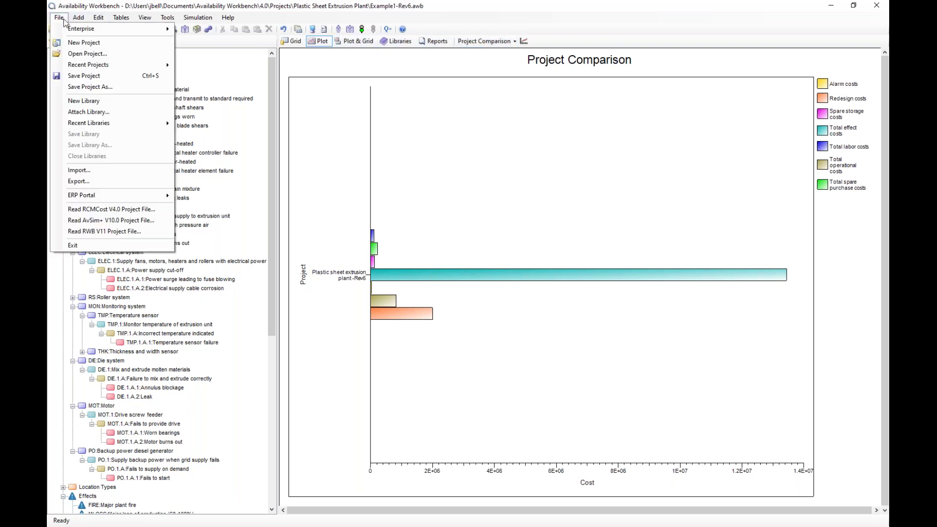
{"action": "left_click", "coordinate": [111, 112]}
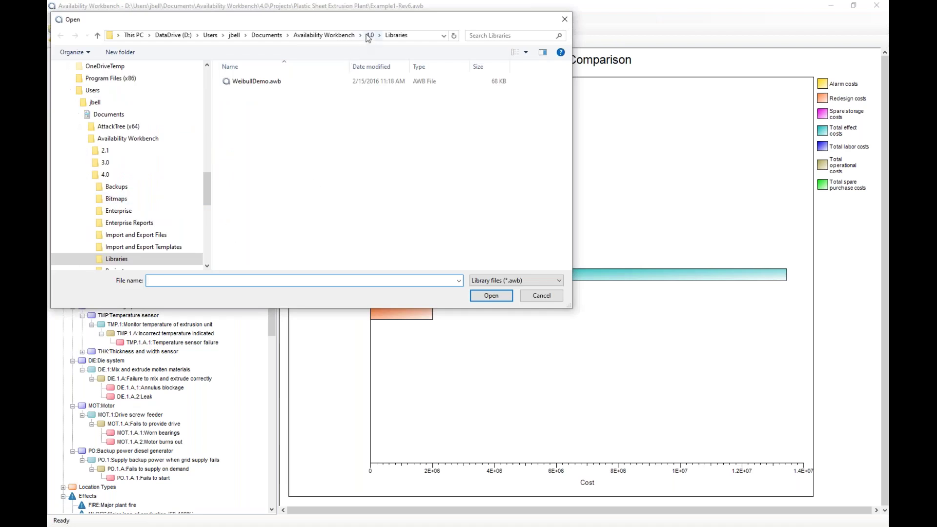
{"action": "left_click", "coordinate": [370, 35]}
{"action": "double_click", "coordinate": [254, 155]}
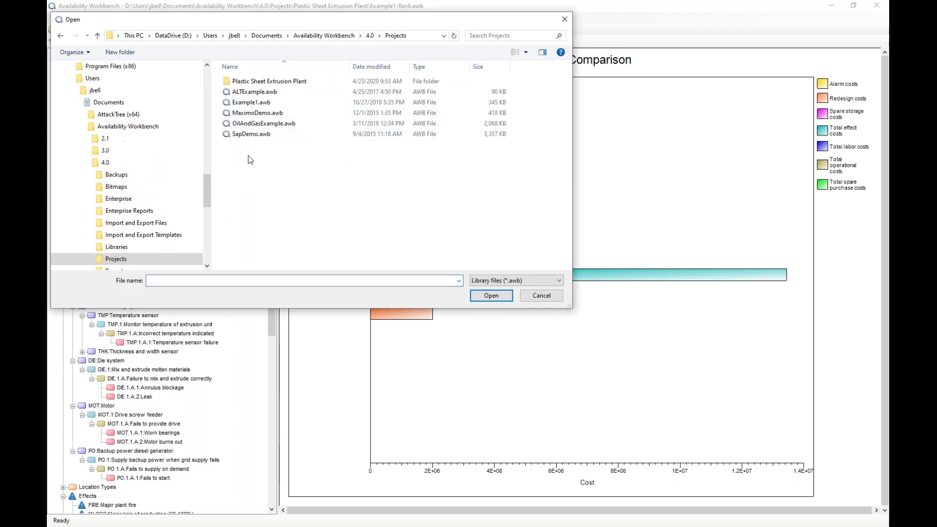
{"action": "double_click", "coordinate": [259, 81]}
{"action": "double_click", "coordinate": [259, 124]}
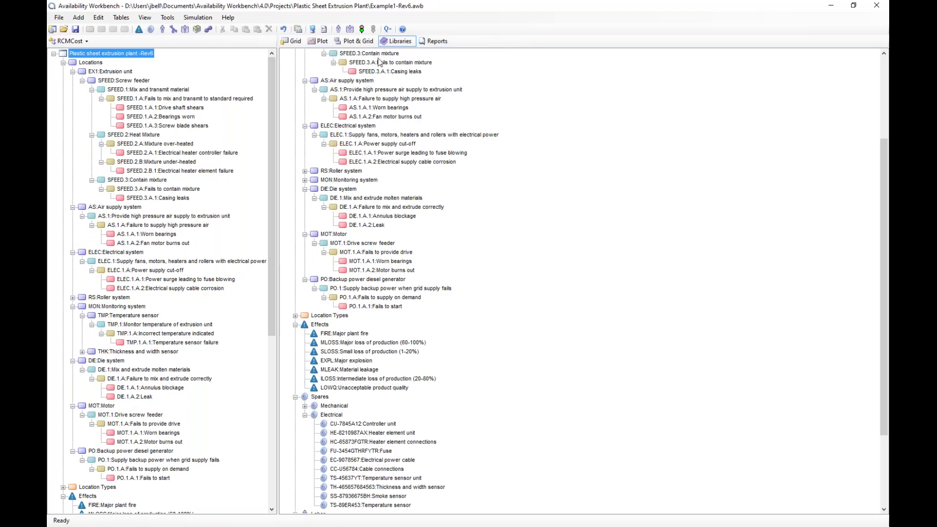
{"action": "left_click", "coordinate": [321, 42]}
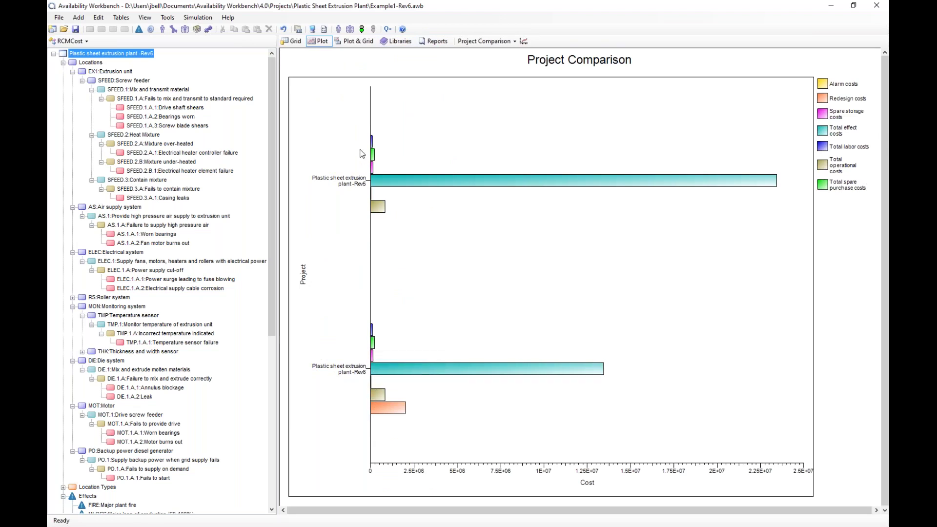
{"action": "mouse_move", "coordinate": [374, 169]}
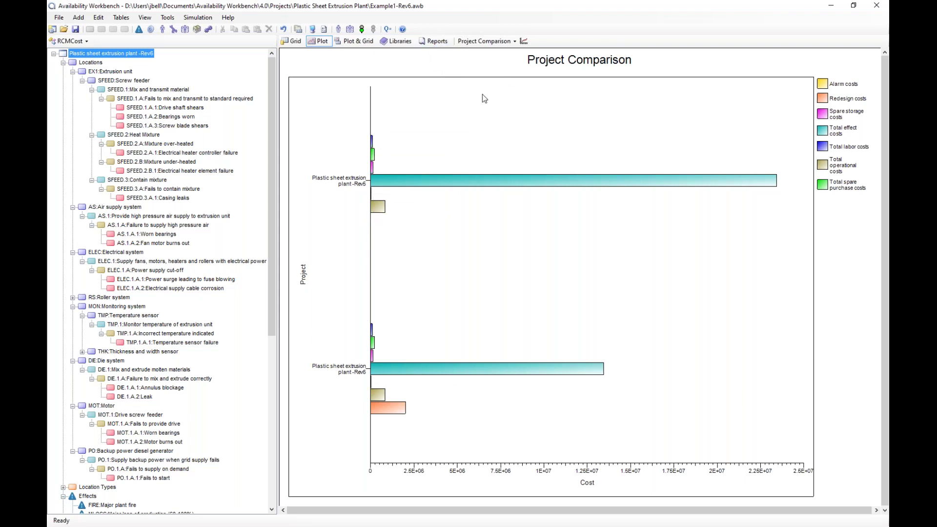
Change the Project Comparison plot options so that each project's cost categories are stacked in a single bar.
{"action": "left_click", "coordinate": [524, 42]}
{"action": "left_click", "coordinate": [467, 283]}
{"action": "left_click", "coordinate": [523, 354]}
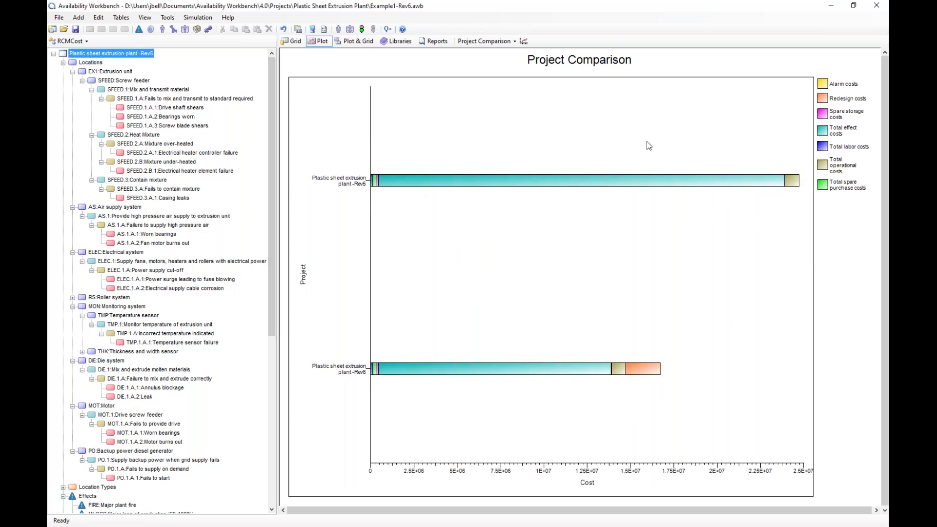
Examine the effect and redesign costs in the stacked bars and check the total costs in the simulation results.
{"action": "mouse_move", "coordinate": [752, 185]}
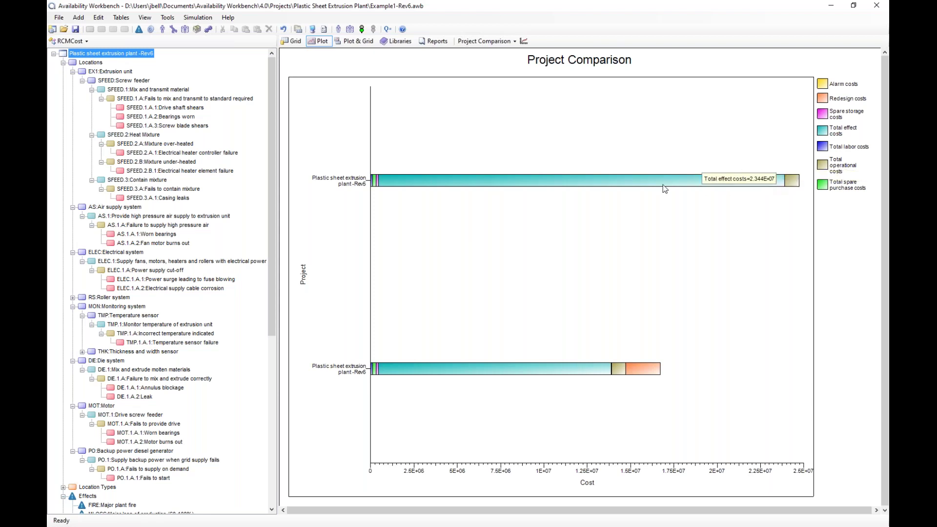
{"action": "mouse_move", "coordinate": [630, 366]}
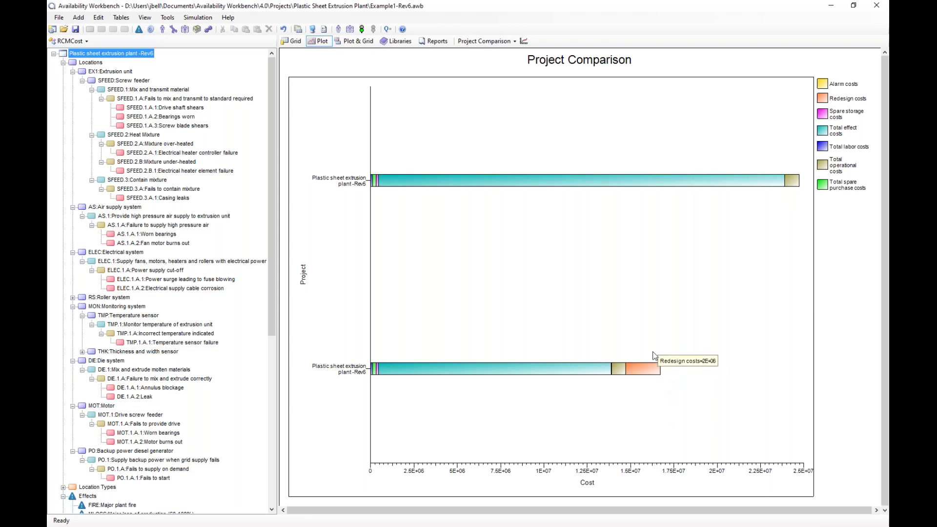
{"action": "left_click", "coordinate": [387, 30]}
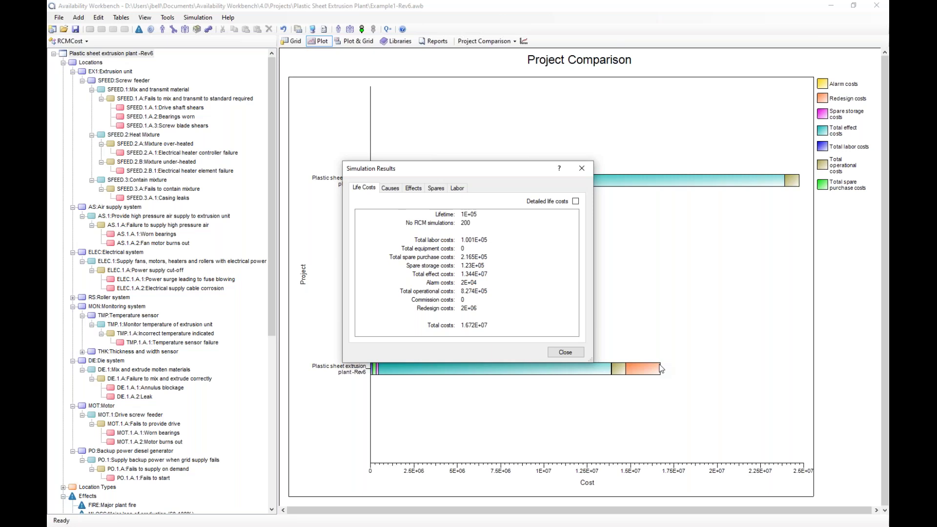
{"action": "left_click", "coordinate": [582, 174]}
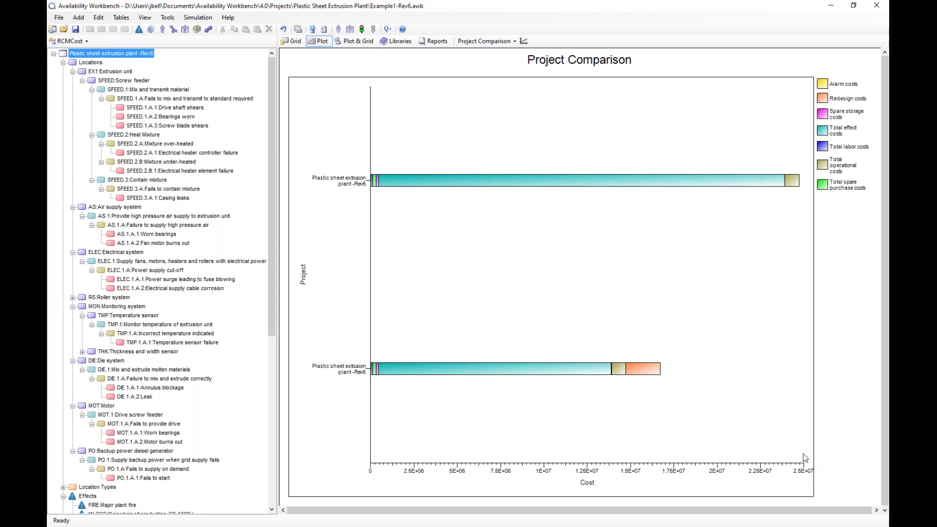
{"action": "mouse_move", "coordinate": [799, 168]}
Attach the earlier project versions Example1-Rev4 and Example1-Rev3 as additional libraries.
{"action": "left_click", "coordinate": [58, 17]}
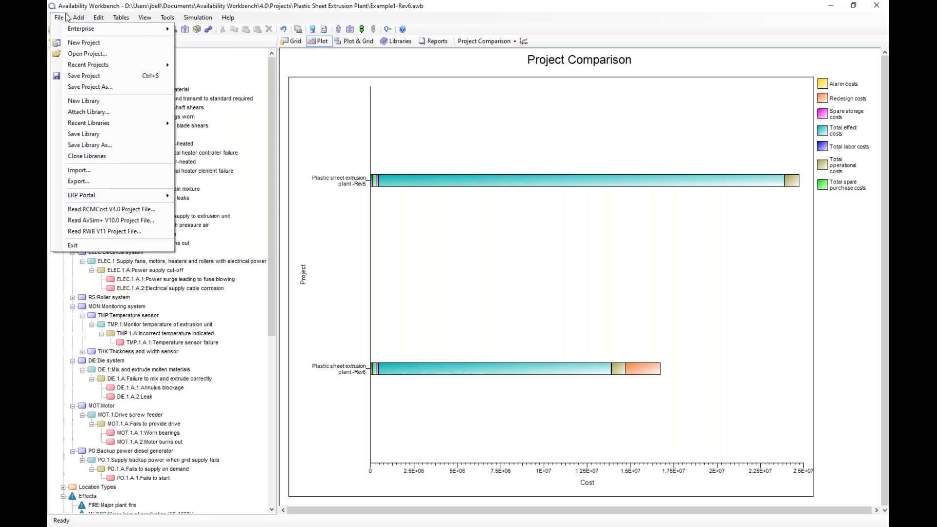
{"action": "left_click", "coordinate": [92, 112]}
{"action": "double_click", "coordinate": [295, 113]}
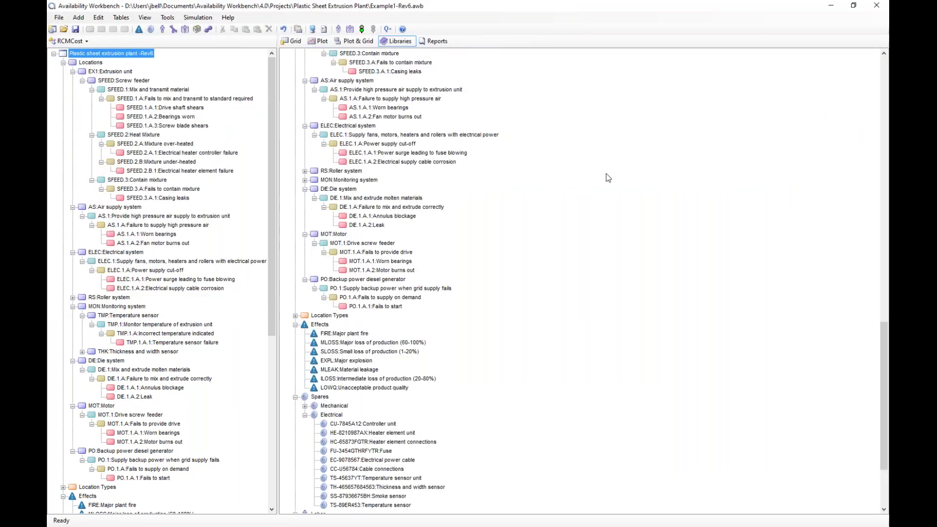
{"action": "left_click", "coordinate": [60, 18]}
{"action": "left_click", "coordinate": [89, 112]}
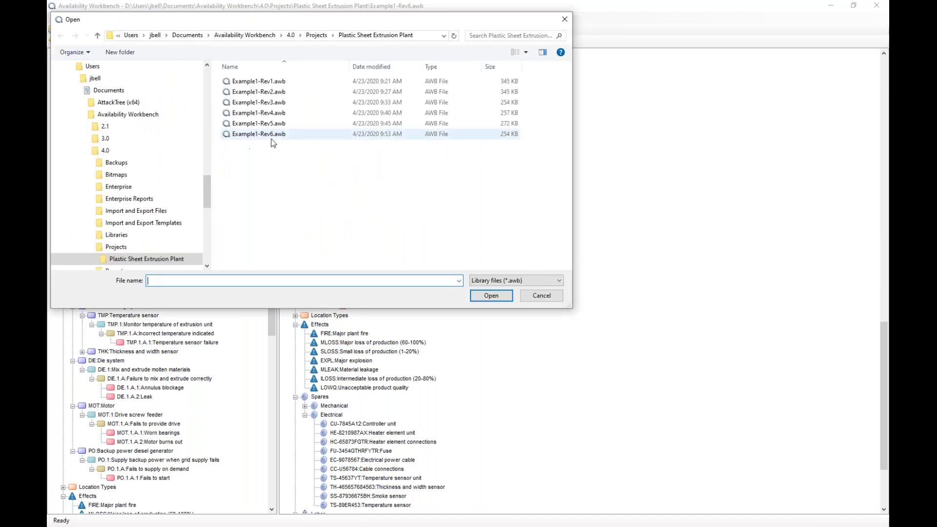
{"action": "left_click", "coordinate": [281, 107]}
{"action": "double_click", "coordinate": [281, 105]}
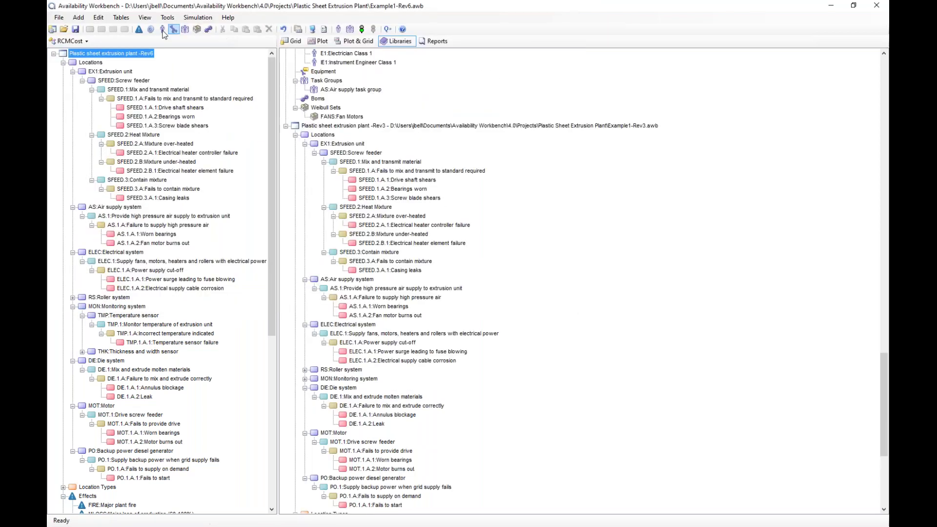
Display the Project Comparison plot for Rev3 through Rev6 and create a clipboard image of it.
{"action": "left_click", "coordinate": [323, 42]}
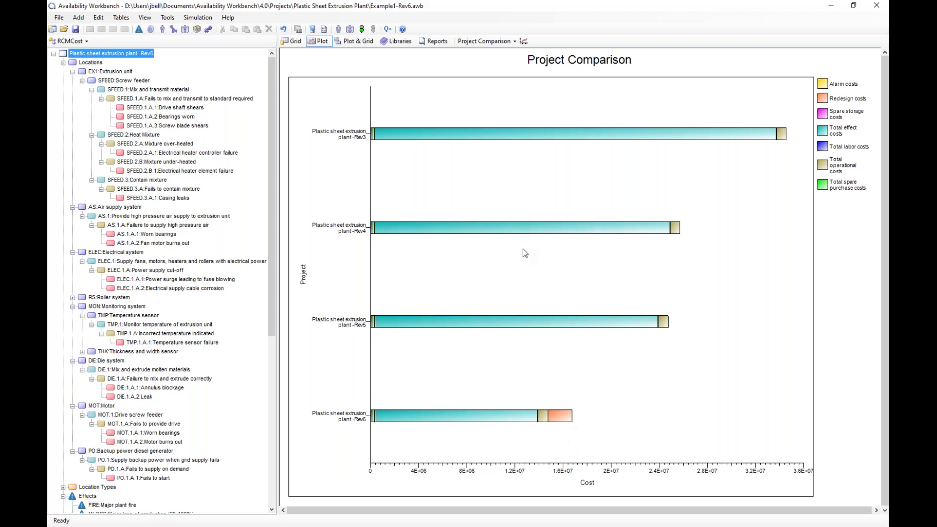
{"action": "mouse_move", "coordinate": [542, 229]}
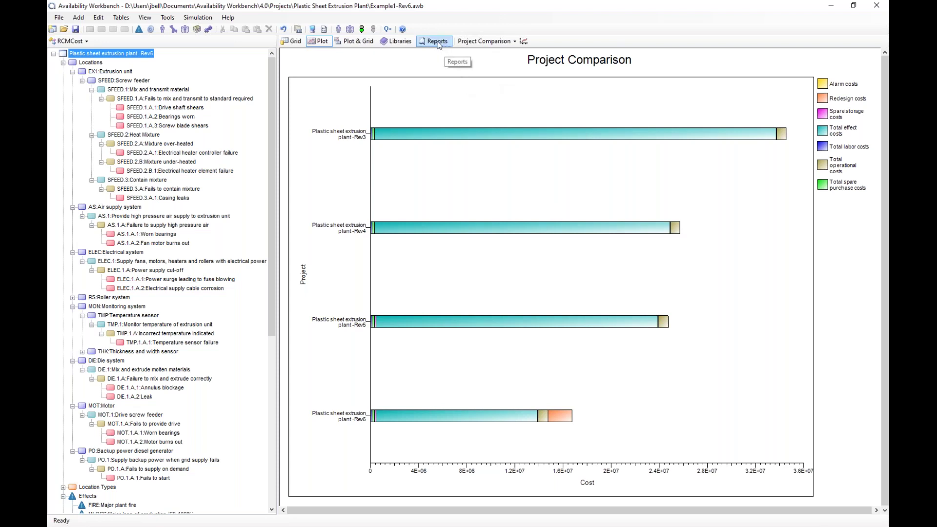
{"action": "right_click", "coordinate": [540, 104]}
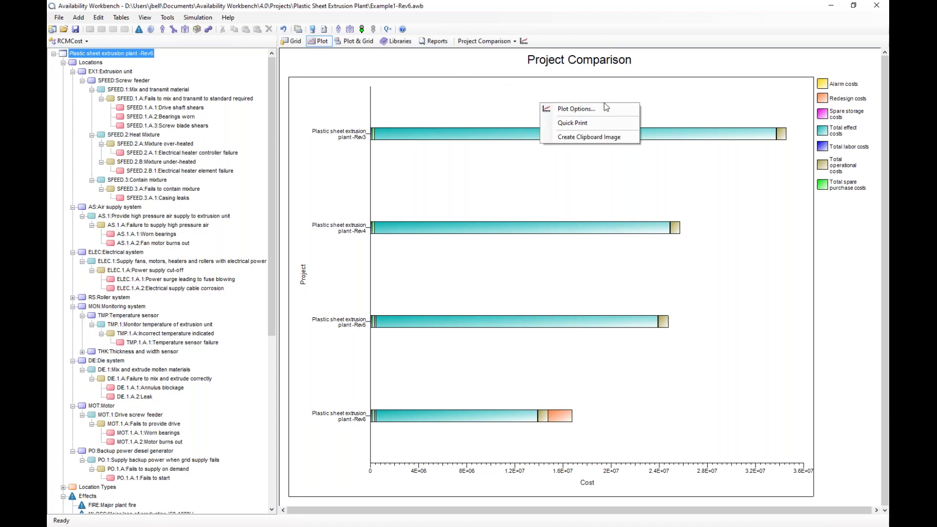
{"action": "left_click", "coordinate": [578, 139]}
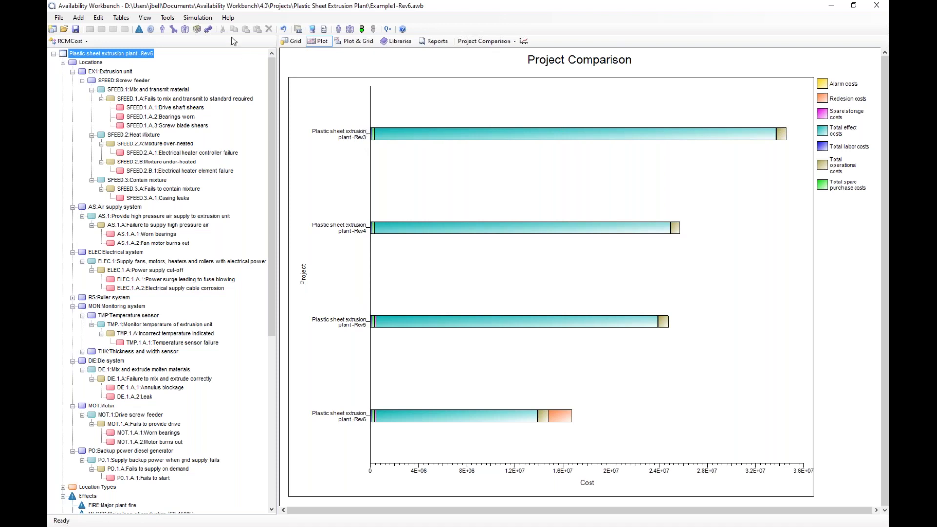
Open the Differencing tool and add Example1-Rev1 and Example1-Rev2 to its project versions.
{"action": "left_click", "coordinate": [167, 18]}
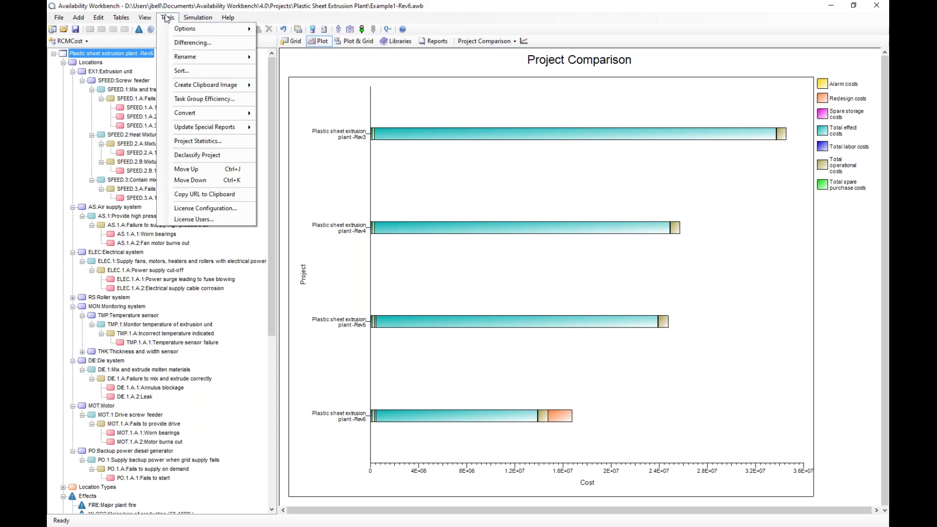
{"action": "left_click", "coordinate": [171, 42]}
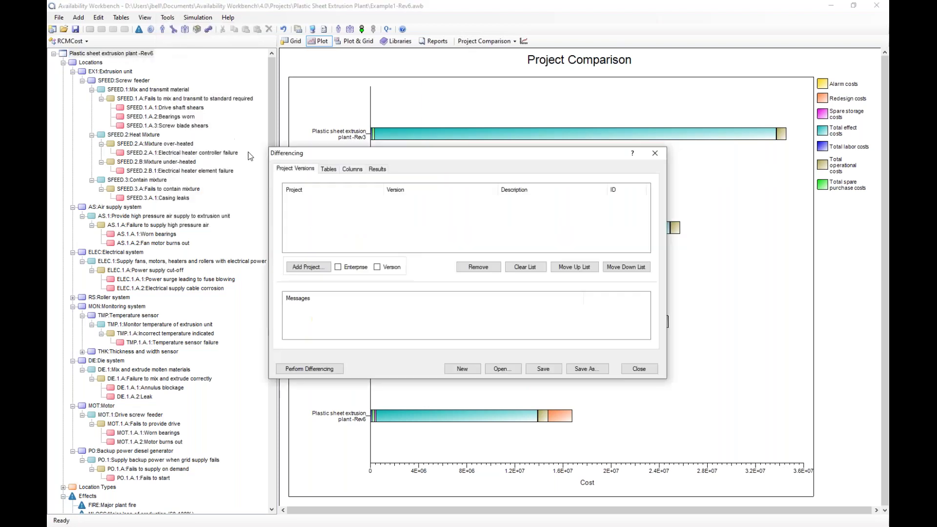
{"action": "left_click", "coordinate": [314, 262]}
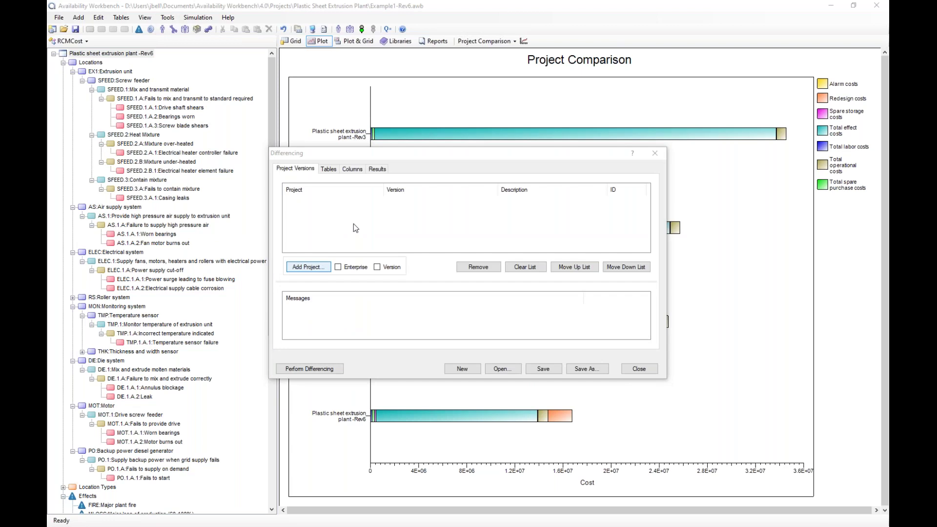
{"action": "left_click", "coordinate": [492, 229]}
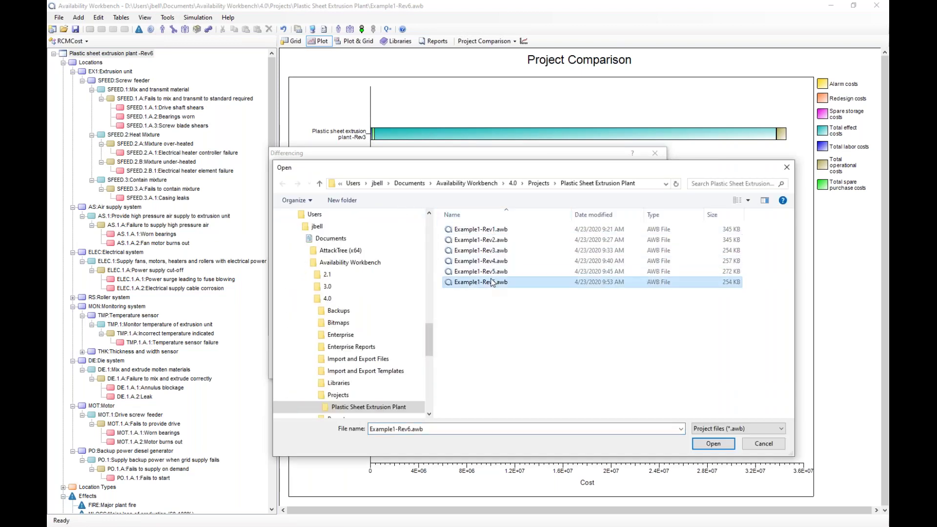
{"action": "left_click", "coordinate": [488, 239]}
{"action": "left_click", "coordinate": [519, 230]}
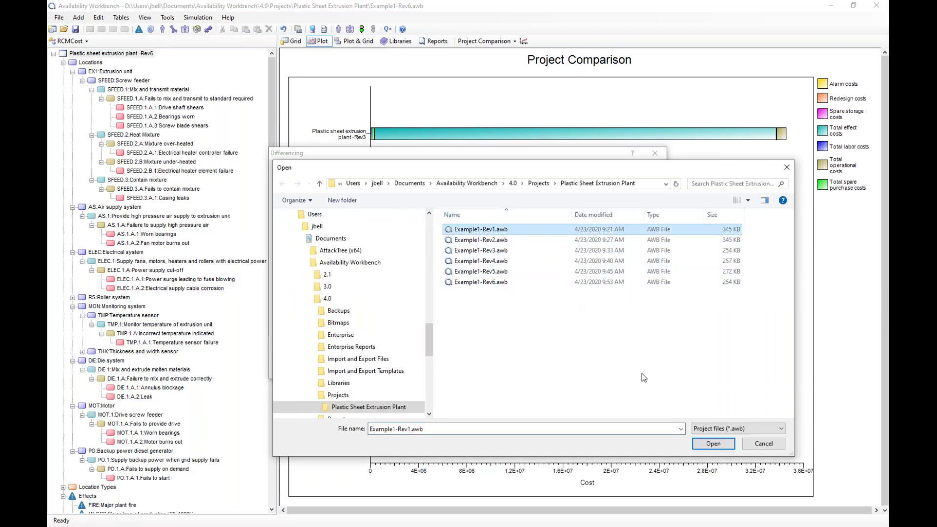
{"action": "left_click", "coordinate": [714, 444]}
{"action": "left_click", "coordinate": [297, 268]}
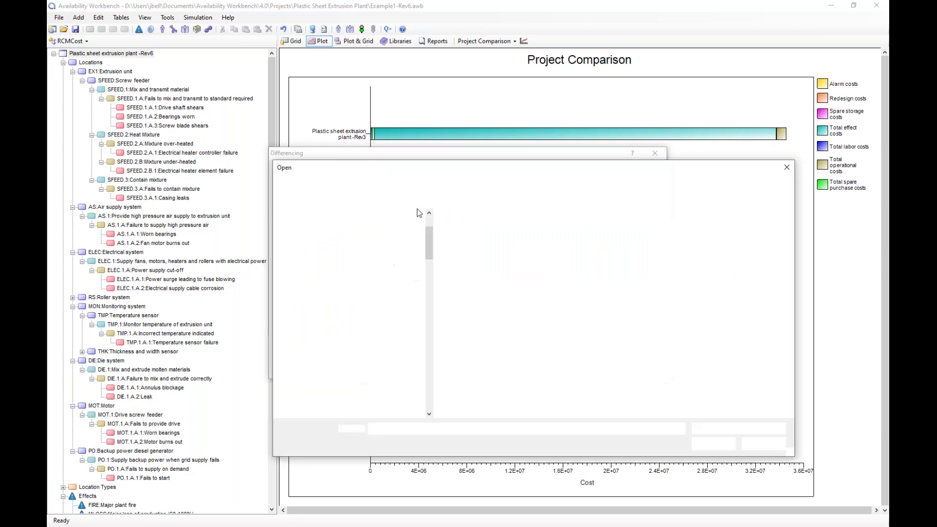
{"action": "left_click", "coordinate": [485, 240]}
{"action": "left_click", "coordinate": [713, 444]}
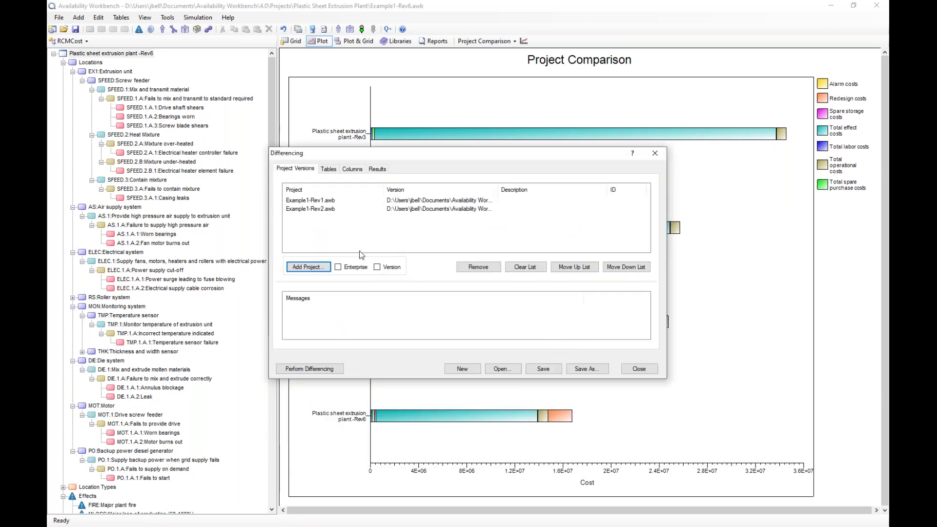
Add Example1-Rev3 and Example1-Rev4 to the project versions for differencing.
{"action": "left_click", "coordinate": [309, 267]}
{"action": "left_click", "coordinate": [480, 250]}
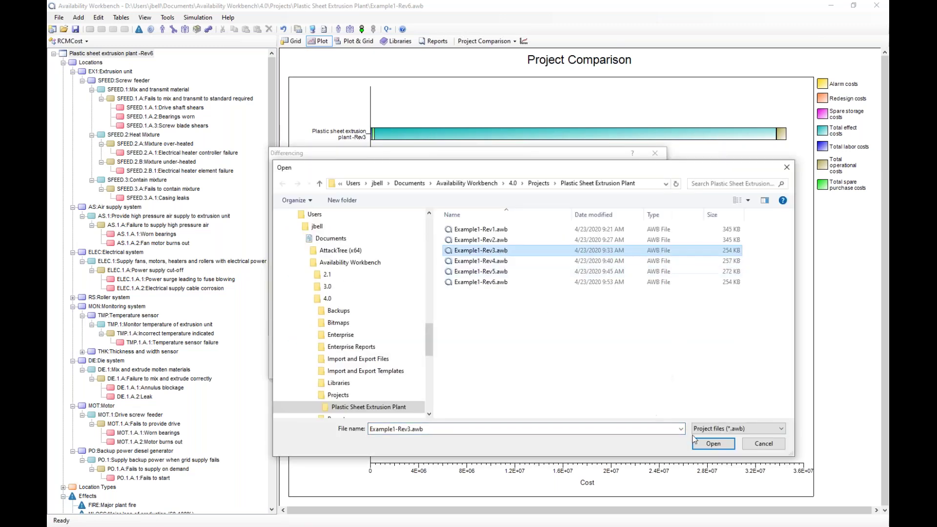
{"action": "left_click", "coordinate": [713, 445]}
{"action": "left_click", "coordinate": [309, 270]}
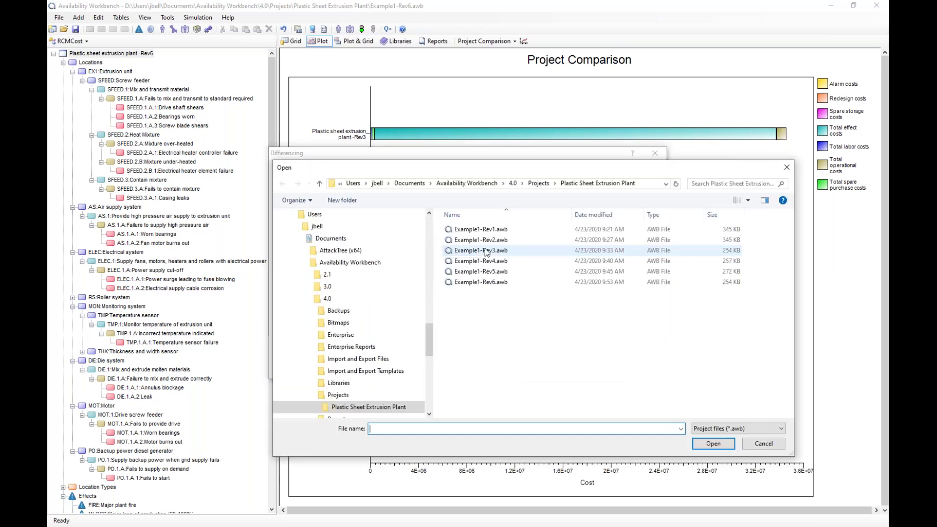
{"action": "left_click", "coordinate": [485, 261]}
{"action": "left_click", "coordinate": [713, 443]}
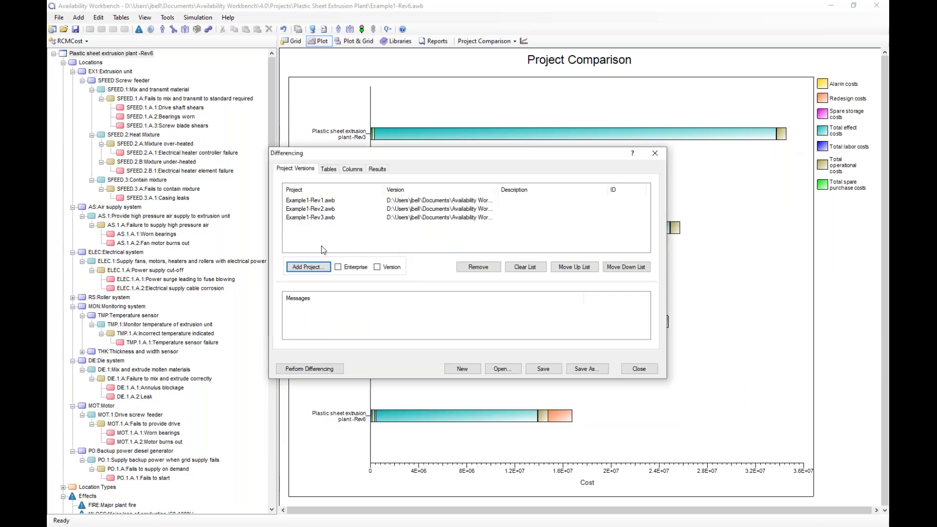
Add Example1-Rev5 and Example1-Rev6 to the project versions for differencing.
{"action": "left_click", "coordinate": [310, 270]}
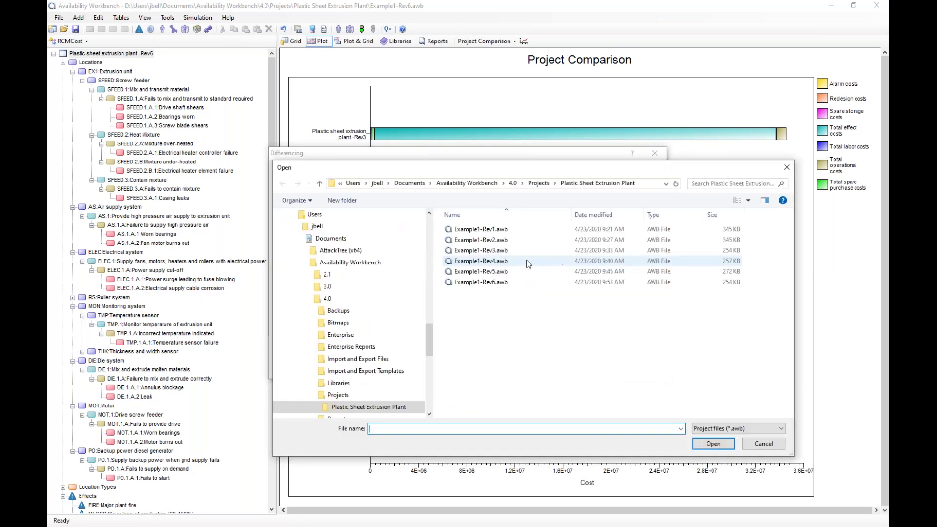
{"action": "left_click", "coordinate": [481, 271]}
{"action": "left_click", "coordinate": [713, 444]}
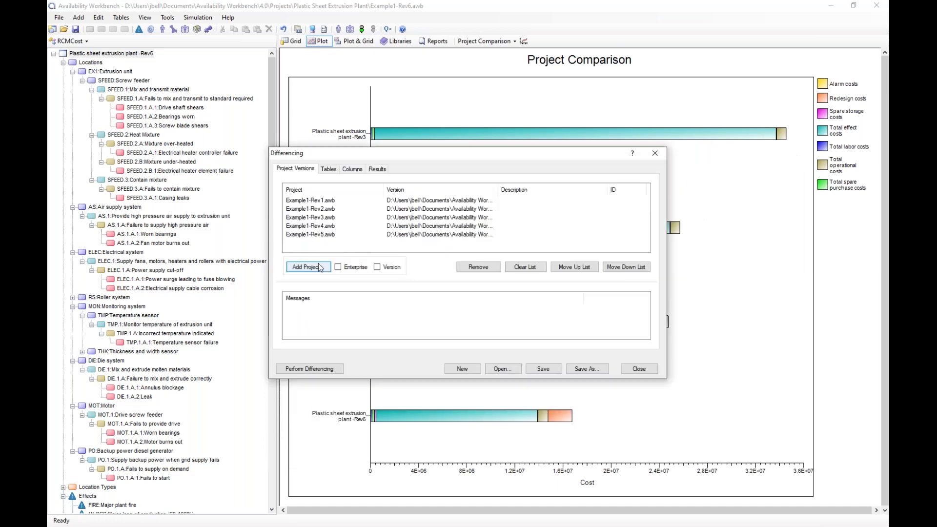
{"action": "left_click", "coordinate": [316, 268]}
{"action": "left_click", "coordinate": [481, 282]}
{"action": "left_click", "coordinate": [733, 444]}
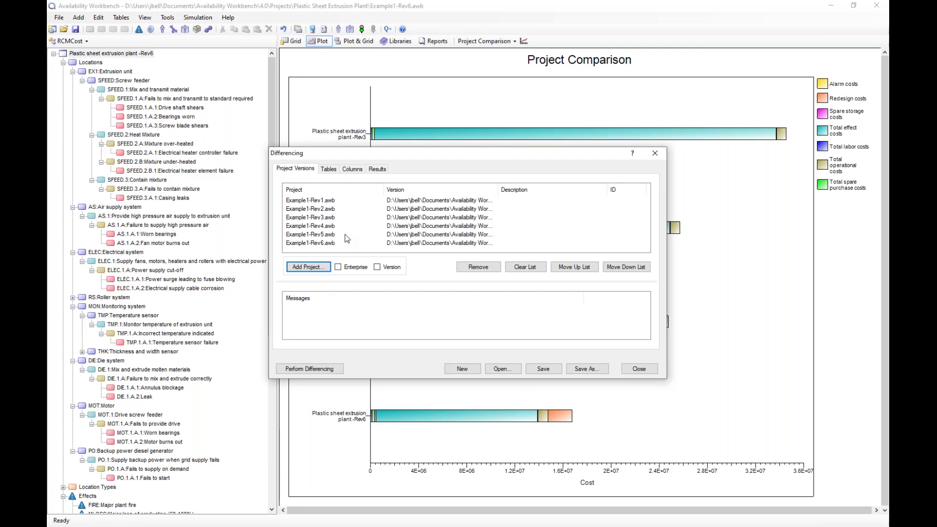
Load the default tables and columns for all modules into the differencing setup.
{"action": "left_click", "coordinate": [330, 169]}
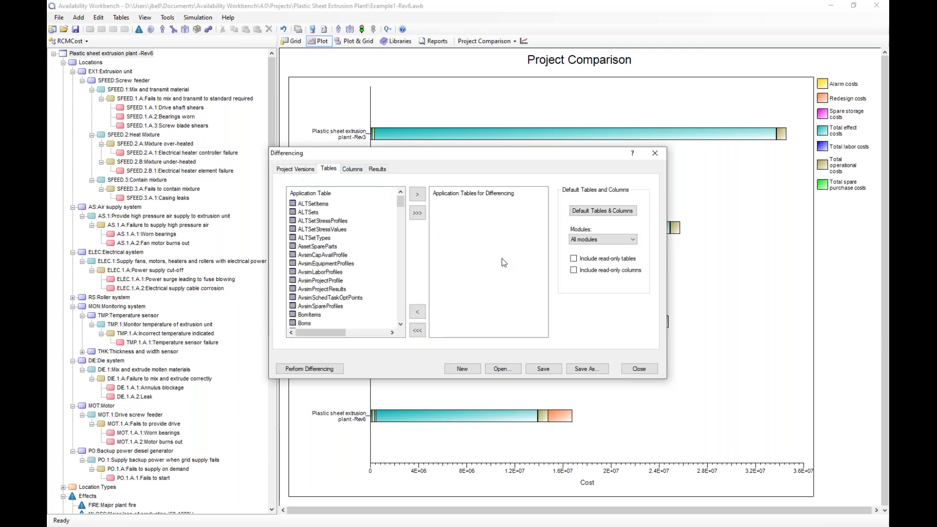
{"action": "mouse_move", "coordinate": [401, 202]}
{"action": "left_mouse_down"}
{"action": "mouse_move", "coordinate": [402, 324]}
{"action": "mouse_move", "coordinate": [401, 200]}
{"action": "left_mouse_up"}
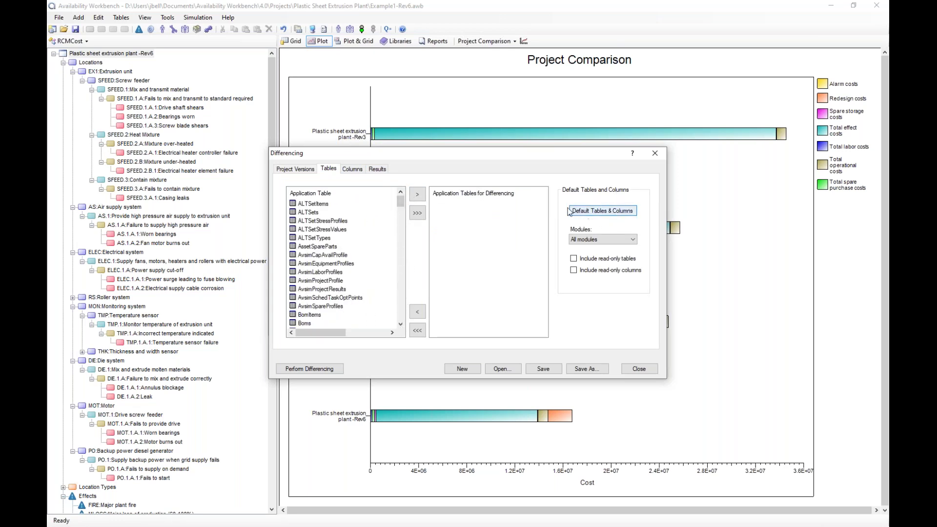
{"action": "left_click", "coordinate": [598, 211]}
{"action": "mouse_move", "coordinate": [543, 203]}
{"action": "left_mouse_down"}
{"action": "mouse_move", "coordinate": [548, 303]}
{"action": "mouse_move", "coordinate": [552, 192]}
{"action": "left_mouse_up"}
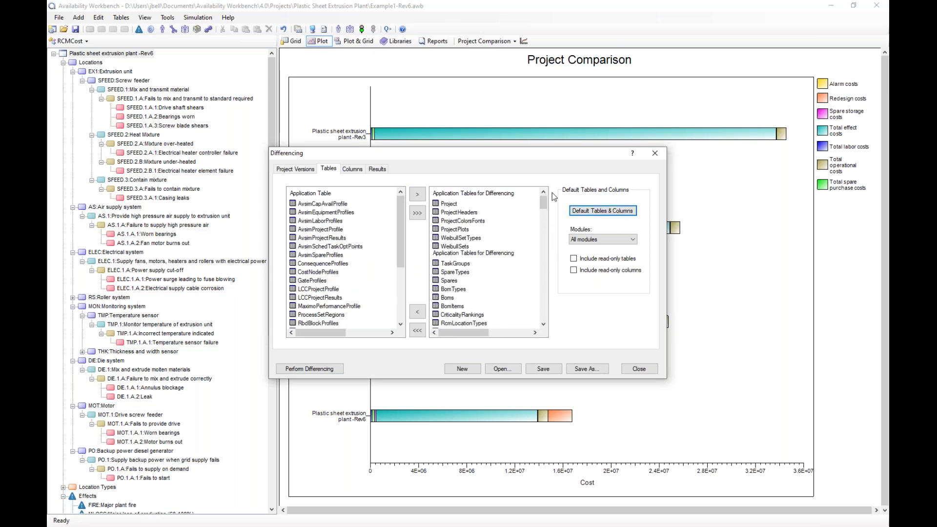
Check the Project table's columns for differencing and perform the differencing on the added project versions.
{"action": "left_click", "coordinate": [353, 170]}
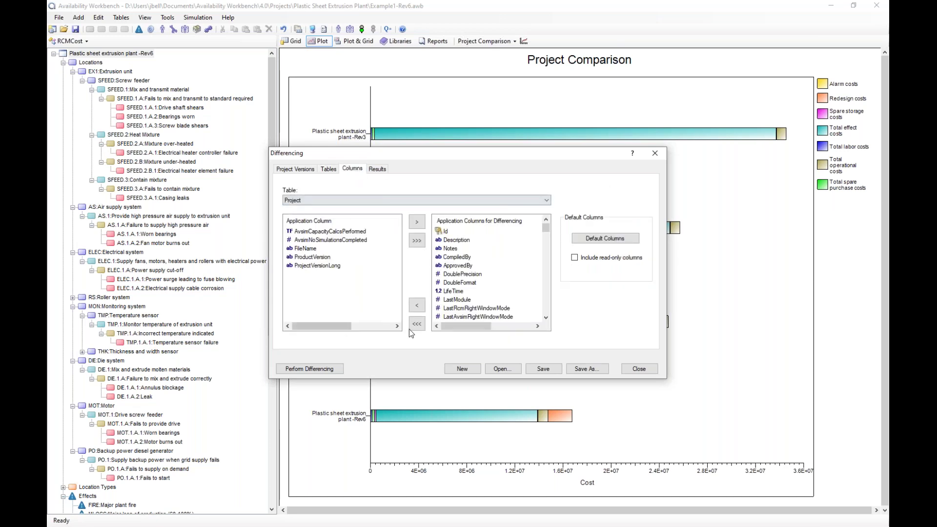
{"action": "left_click", "coordinate": [315, 369]}
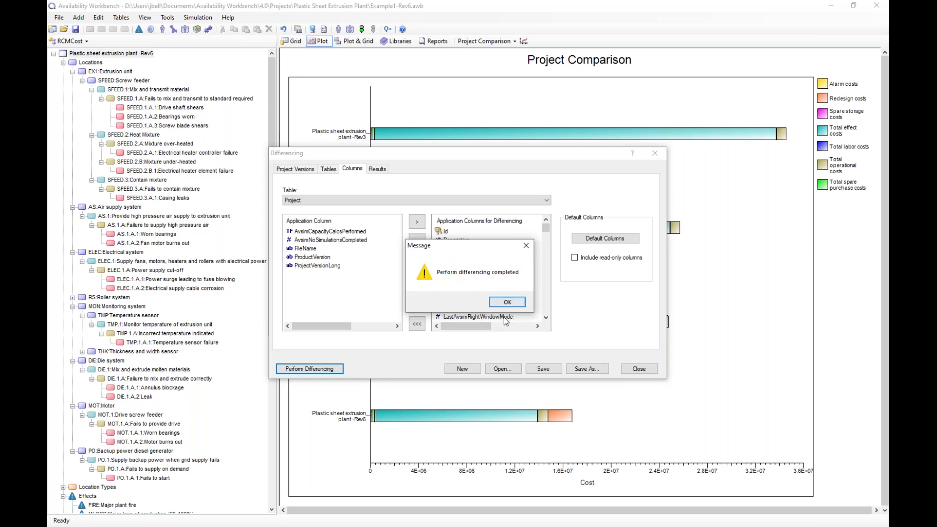
{"action": "left_click", "coordinate": [508, 302]}
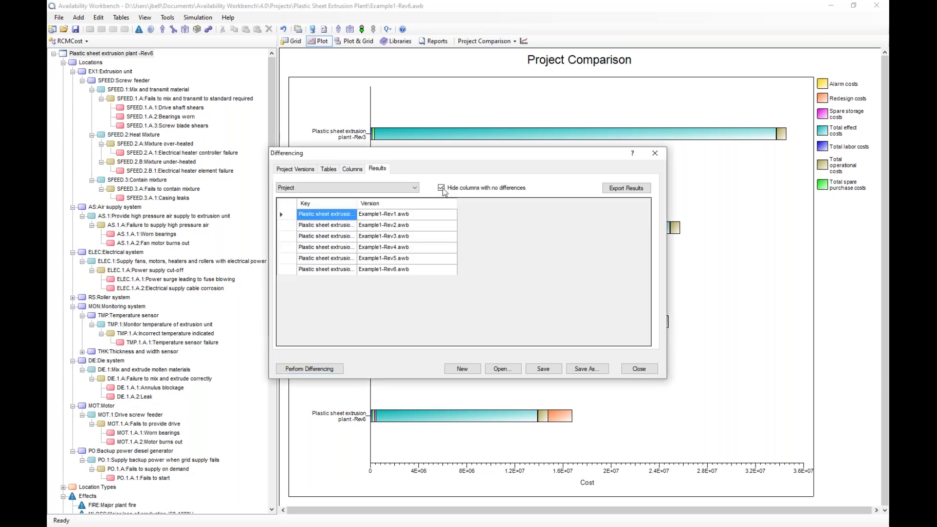
Show the Spares differencing results and examine the optimization level 1 and 2 maximums of spare CC-U56784 across the revisions.
{"action": "left_click", "coordinate": [367, 182]}
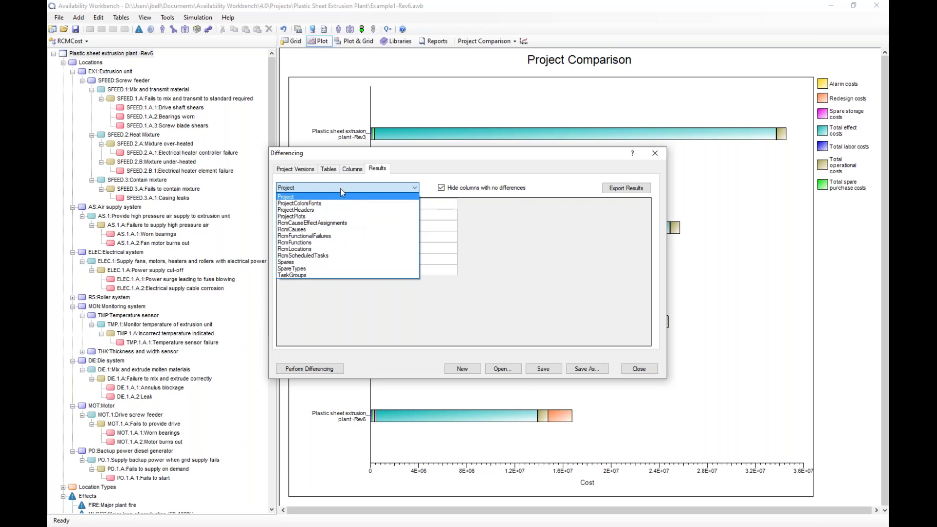
{"action": "left_click", "coordinate": [309, 266]}
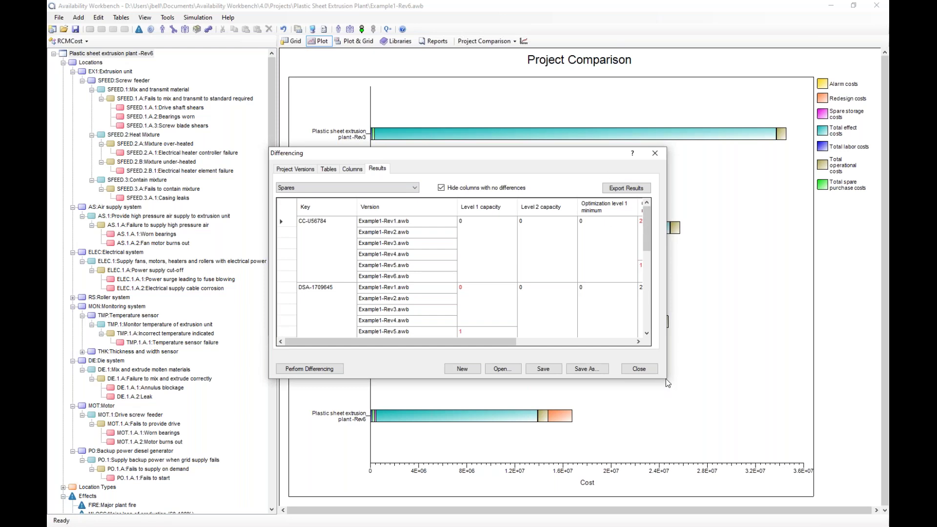
{"action": "left_click", "coordinate": [326, 223]}
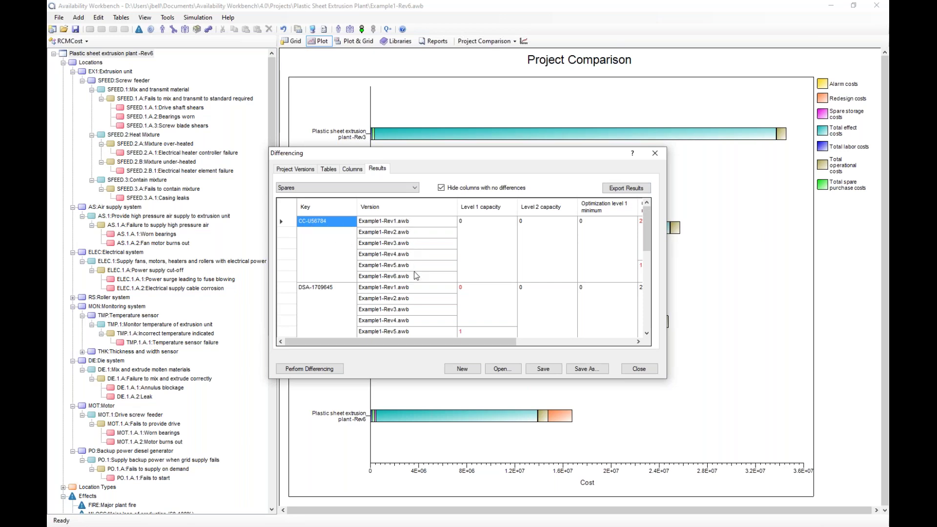
{"action": "left_click_drag", "start_coordinate": [411, 343], "coordinate": [529, 343]}
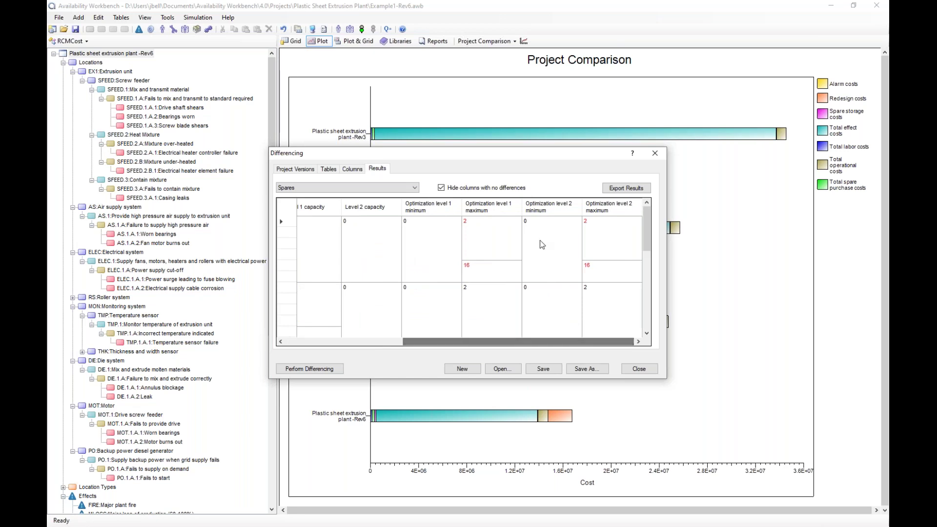
{"action": "left_click", "coordinate": [497, 232]}
{"action": "left_click", "coordinate": [493, 268]}
{"action": "left_click", "coordinate": [601, 234]}
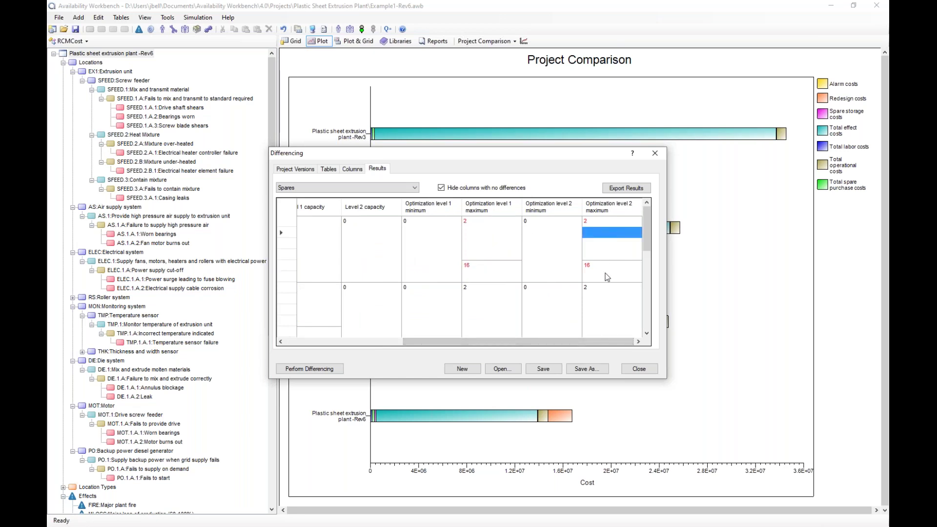
{"action": "left_click", "coordinate": [607, 277]}
{"action": "left_click_drag", "start_coordinate": [537, 342], "coordinate": [419, 344]}
Examine the level 1 and level 2 capacities of spare FU-3454GTHRFYTR across the revisions, comparing Example1-Rev3 with Example1-Rev4.
{"action": "scroll", "coordinate": [649, 250], "scroll_direction": "down", "scroll_amount": 3}
{"action": "scroll", "coordinate": [648, 251], "scroll_direction": "down", "scroll_amount": 4}
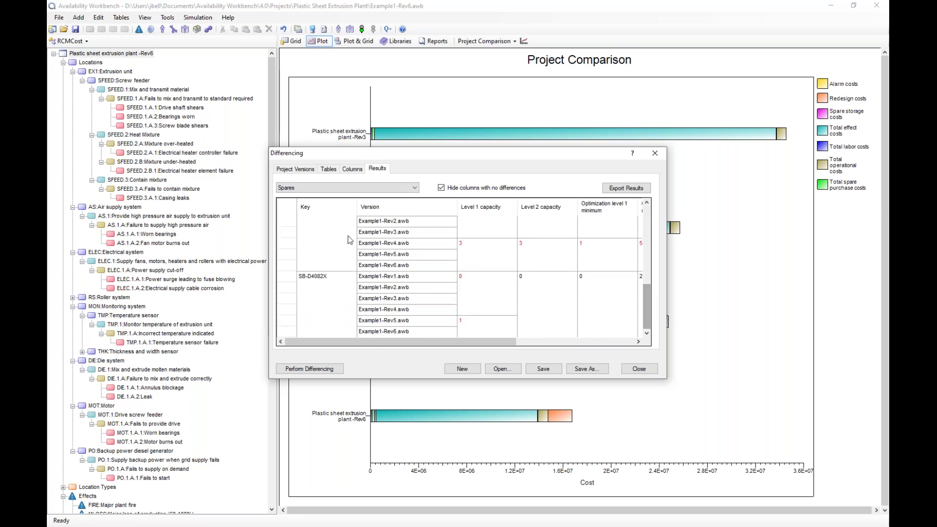
{"action": "scroll", "coordinate": [511, 256], "scroll_direction": "up", "scroll_amount": 1}
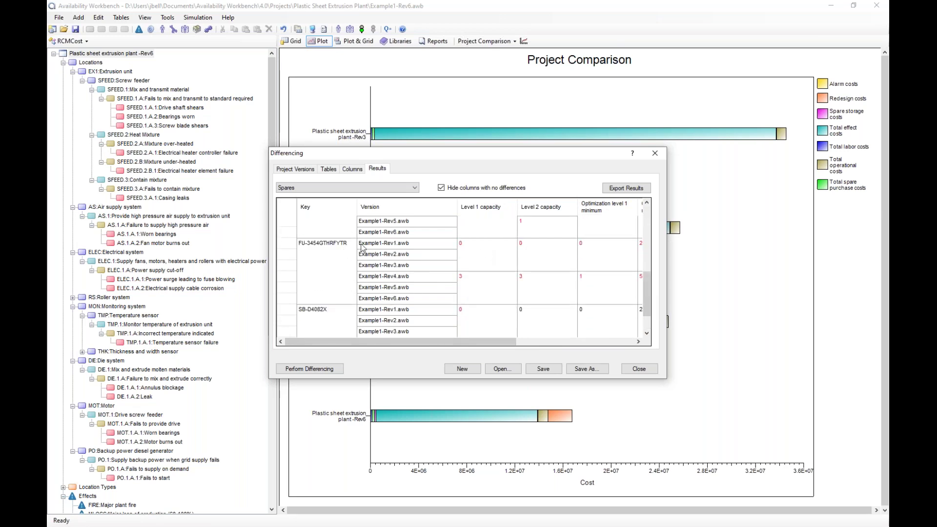
{"action": "left_click", "coordinate": [421, 246]}
{"action": "left_click", "coordinate": [499, 299]}
{"action": "left_click", "coordinate": [494, 245]}
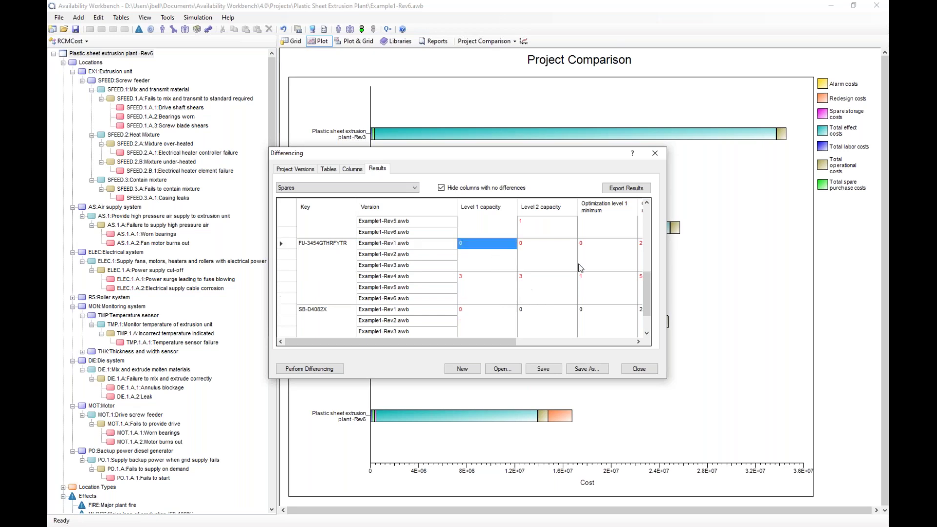
{"action": "left_click", "coordinate": [542, 259]}
{"action": "left_click", "coordinate": [545, 277]}
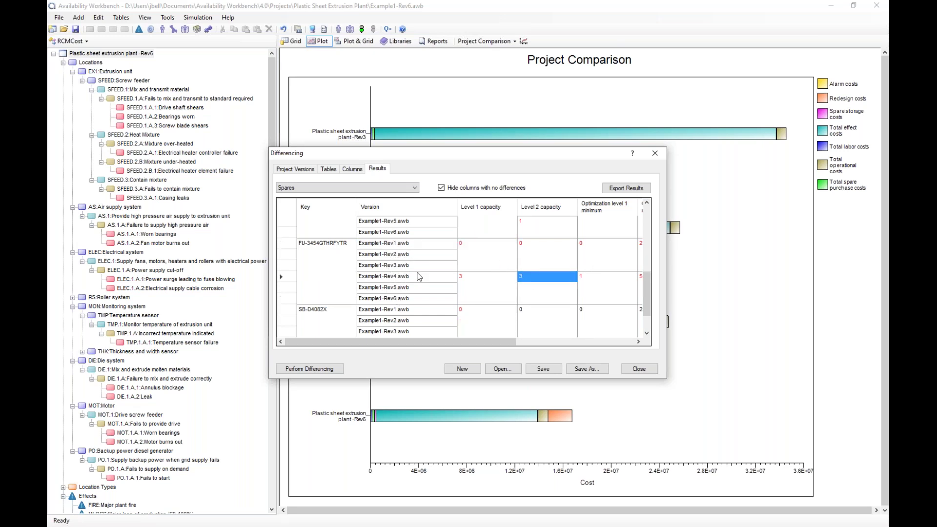
{"action": "left_click", "coordinate": [404, 277]}
{"action": "left_click", "coordinate": [408, 267]}
{"action": "left_click", "coordinate": [483, 265]}
{"action": "left_click", "coordinate": [543, 259]}
{"action": "left_click", "coordinate": [540, 287]}
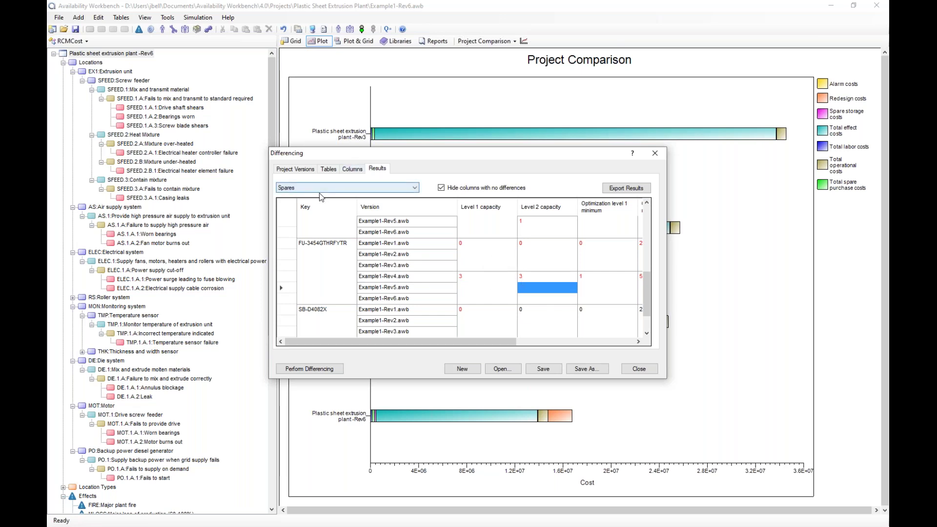
Show the RcmScheduledTasks results and examine the task group of AS.1.A.1-0 and the entries for ELEC.1.A.1-1.
{"action": "left_click", "coordinate": [320, 193]}
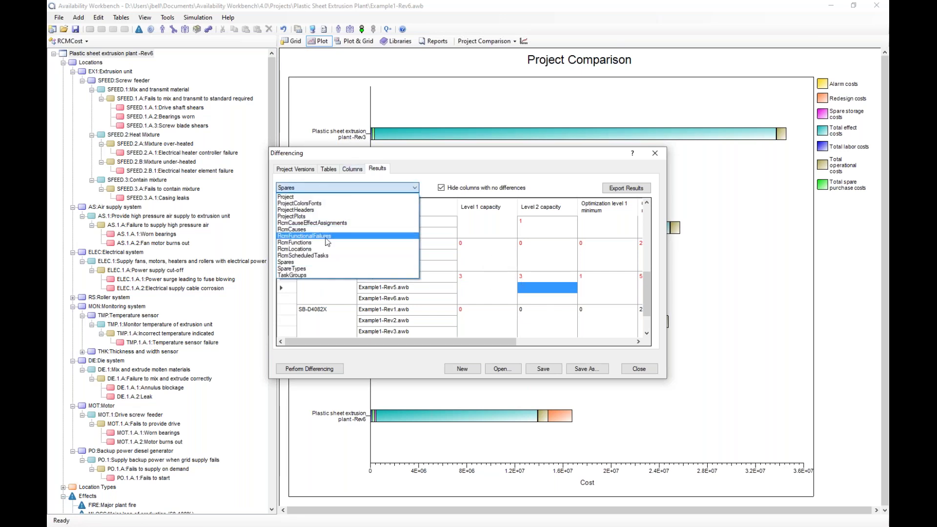
{"action": "left_click", "coordinate": [325, 255]}
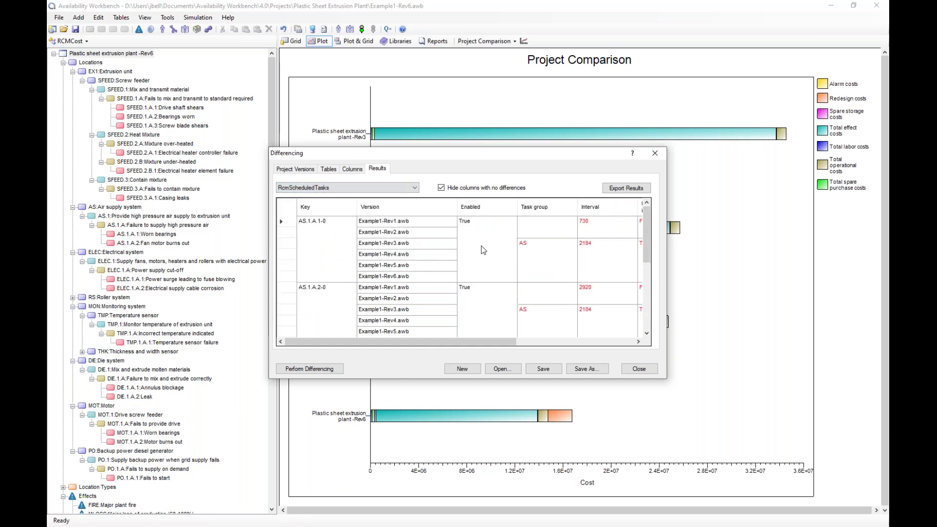
{"action": "left_click", "coordinate": [546, 228]}
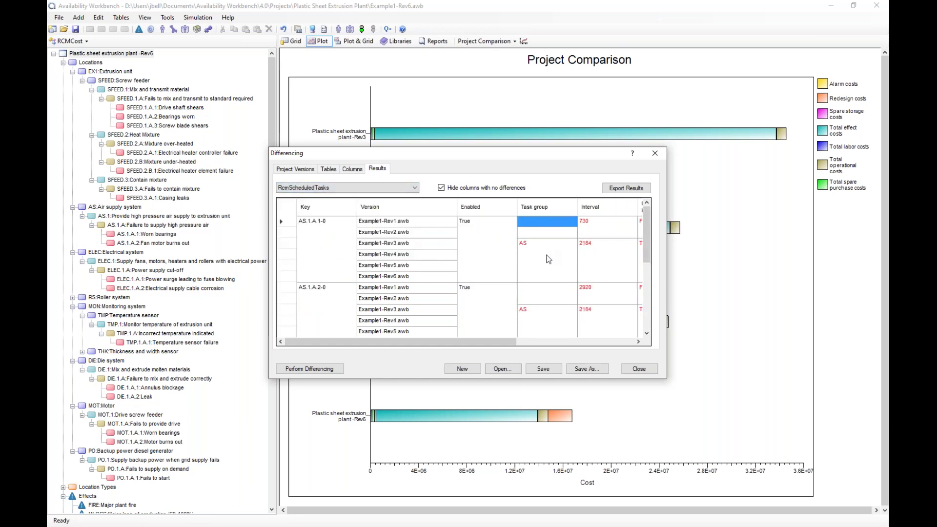
{"action": "scroll", "coordinate": [344, 293], "scroll_direction": "down", "scroll_amount": 1}
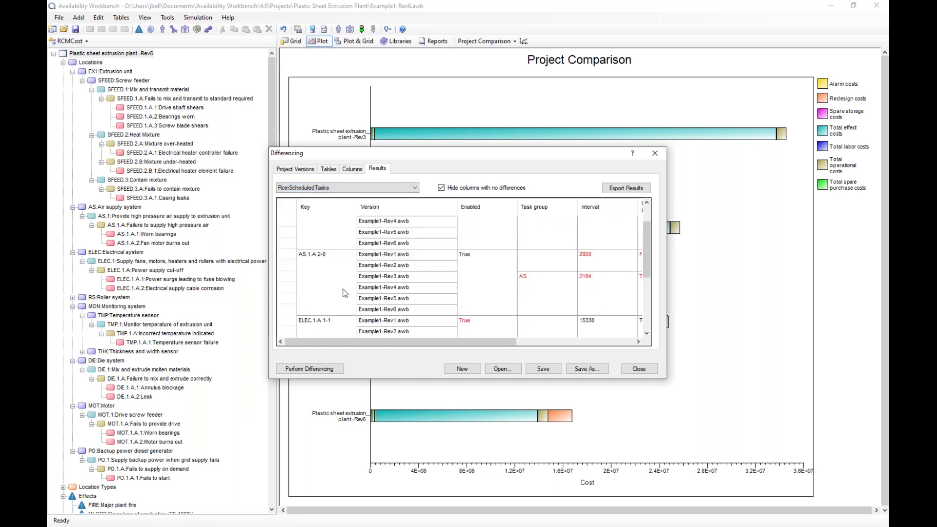
{"action": "scroll", "coordinate": [346, 293], "scroll_direction": "down", "scroll_amount": 2}
{"action": "left_click", "coordinate": [339, 276]}
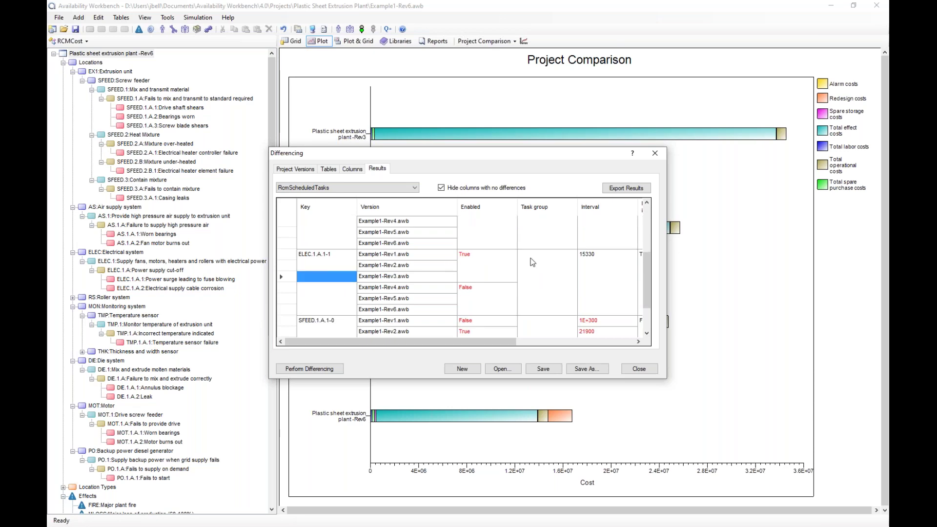
{"action": "left_click", "coordinate": [584, 276]}
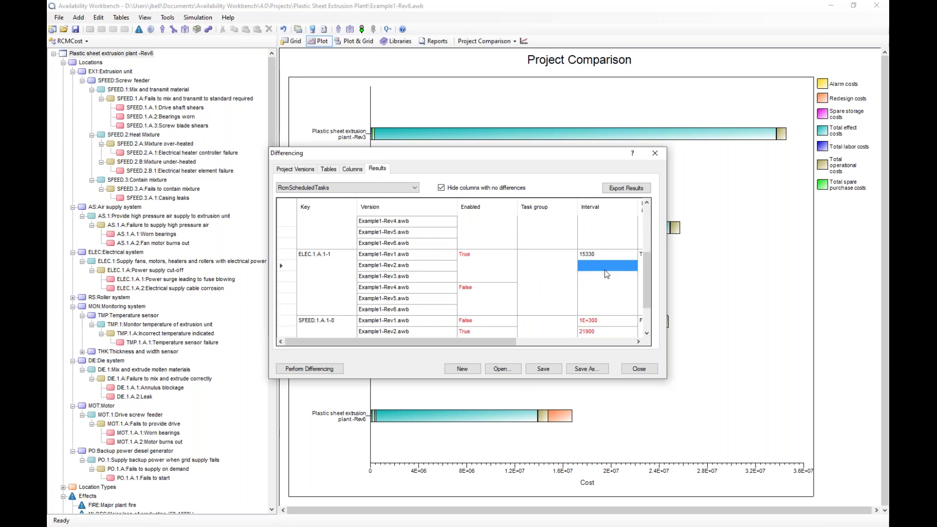
Examine the interval of scheduled task SFEED.1.A.1-0 in Example1-Rev1 and Example1-Rev2.
{"action": "scroll", "coordinate": [586, 279], "scroll_direction": "down", "scroll_amount": 1}
{"action": "left_click", "coordinate": [591, 285]}
{"action": "scroll", "coordinate": [591, 285], "scroll_direction": "down", "scroll_amount": 1}
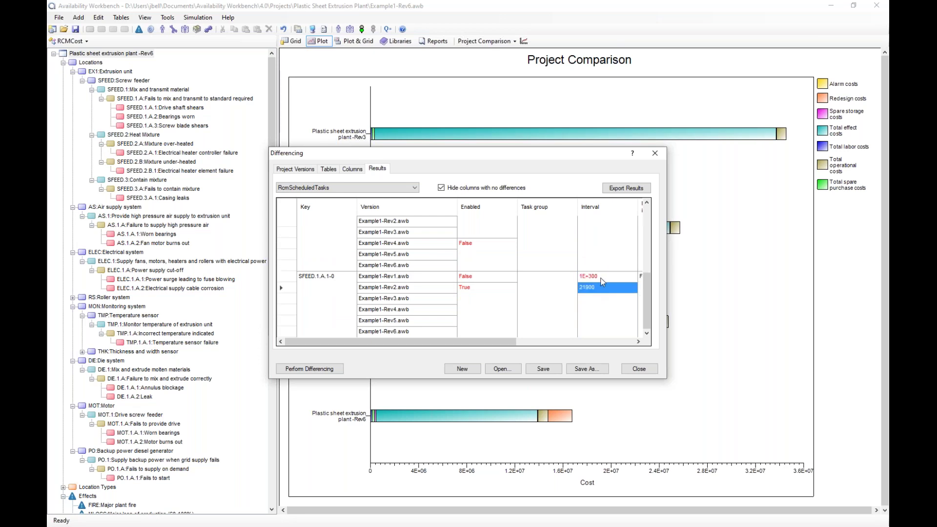
{"action": "left_click", "coordinate": [394, 287]}
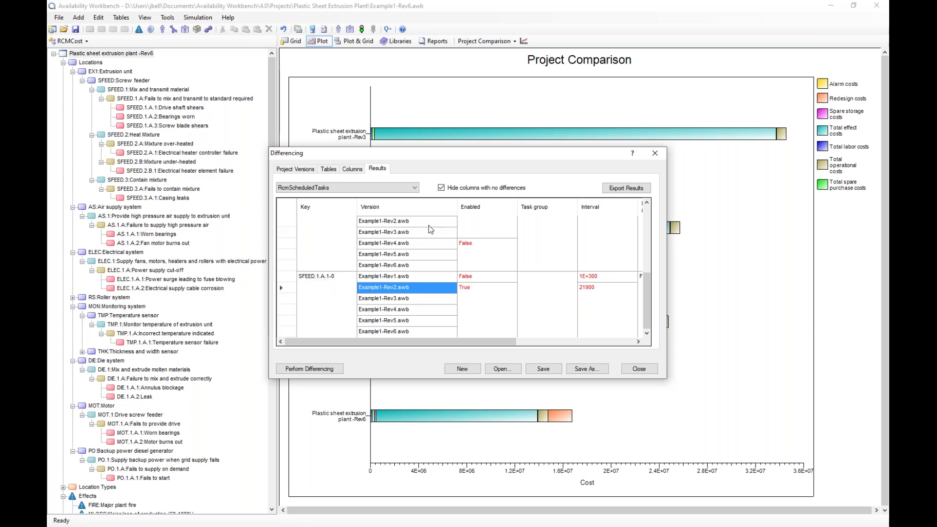
{"action": "left_click", "coordinate": [588, 289]}
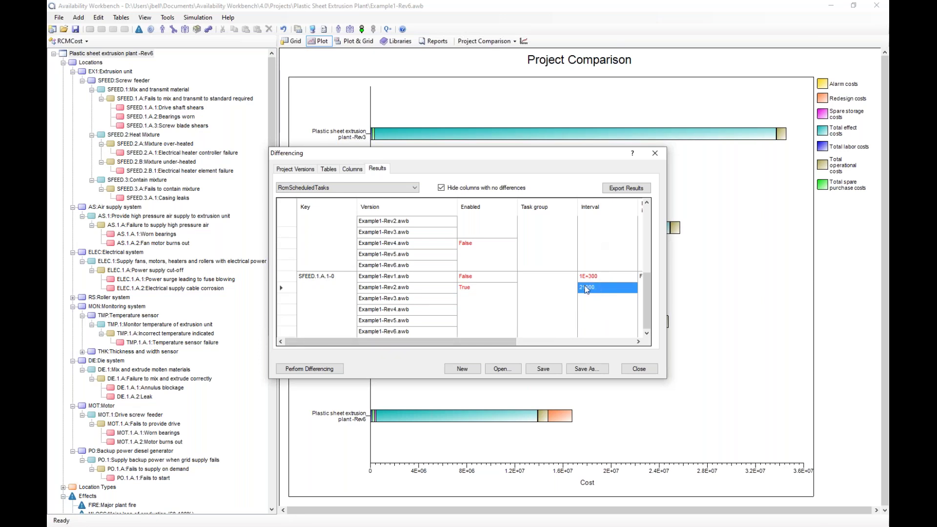
View the differencing results for the Project table and for the ProjectHeaders table.
{"action": "left_click", "coordinate": [359, 185]}
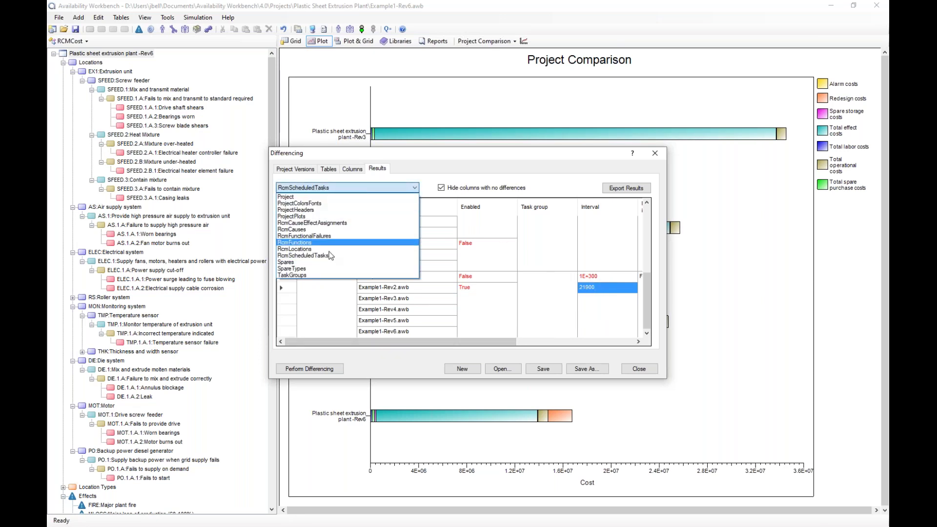
{"action": "left_click", "coordinate": [334, 197]}
{"action": "left_click", "coordinate": [333, 185]}
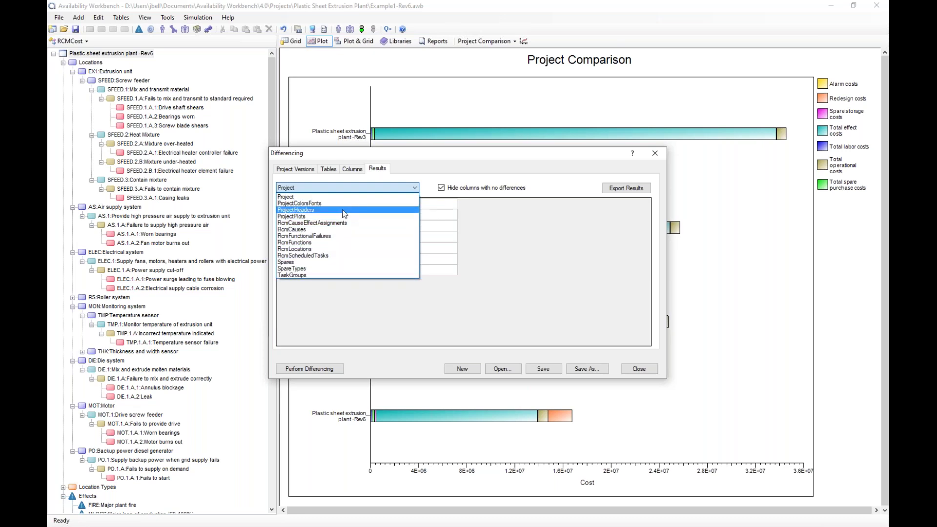
{"action": "left_click", "coordinate": [345, 210]}
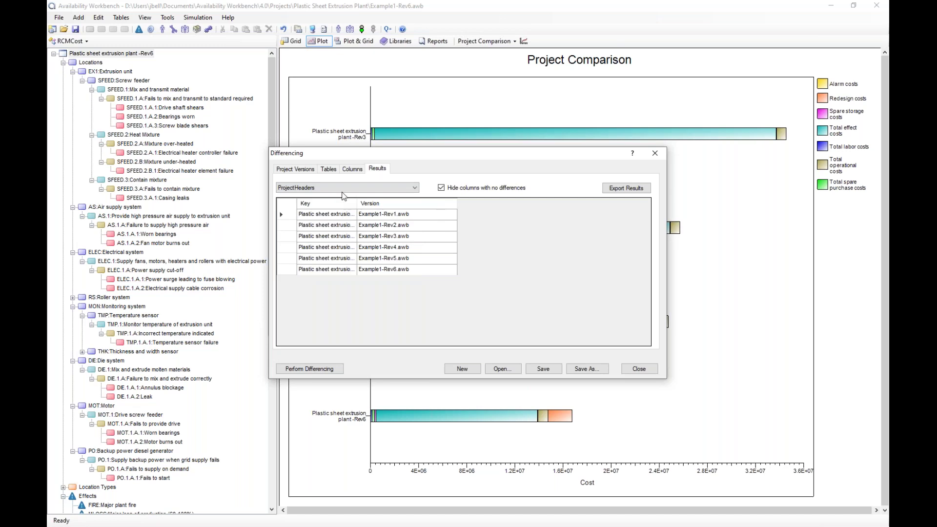
{"action": "left_click", "coordinate": [344, 189]}
{"action": "left_click", "coordinate": [334, 210]}
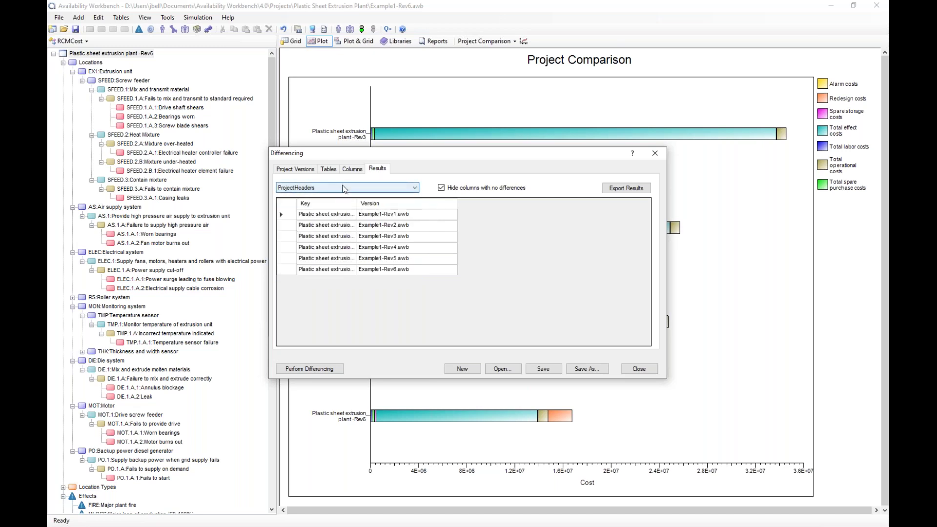
Show the RcmCauses results and examine the redesign differences of cause TMP.1.A.1 across the revisions.
{"action": "left_click", "coordinate": [345, 189]}
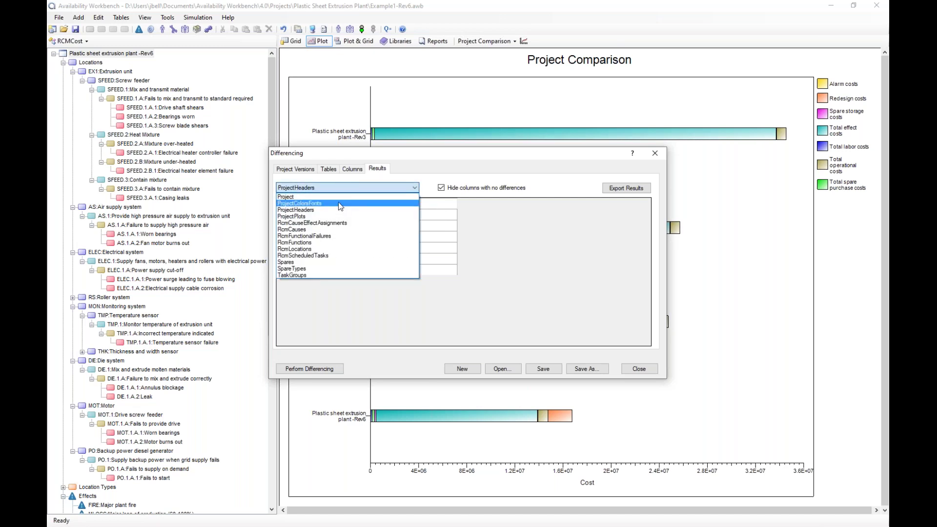
{"action": "left_click", "coordinate": [353, 228]}
{"action": "mouse_move", "coordinate": [498, 341]}
{"action": "left_mouse_down"}
{"action": "mouse_move", "coordinate": [588, 348]}
{"action": "mouse_move", "coordinate": [493, 345]}
{"action": "left_mouse_up"}
{"action": "left_click", "coordinate": [380, 189]}
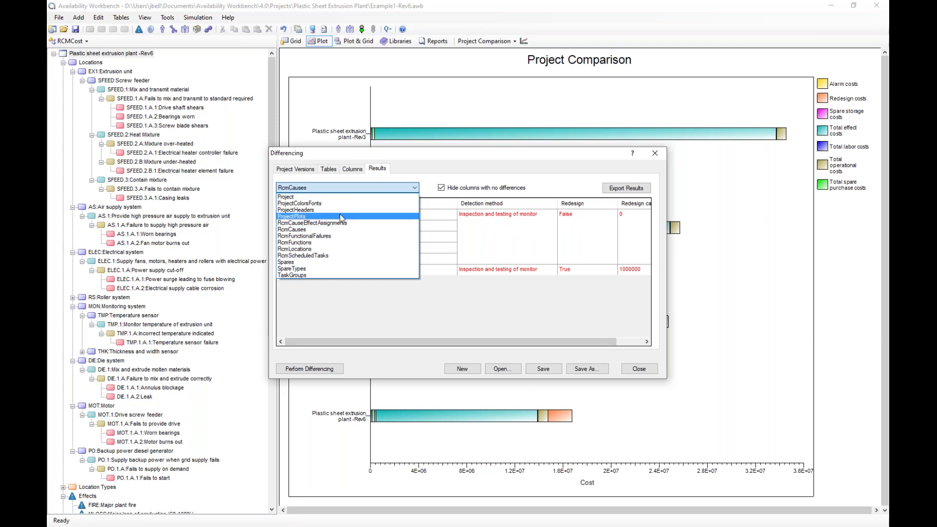
{"action": "left_click", "coordinate": [368, 184]}
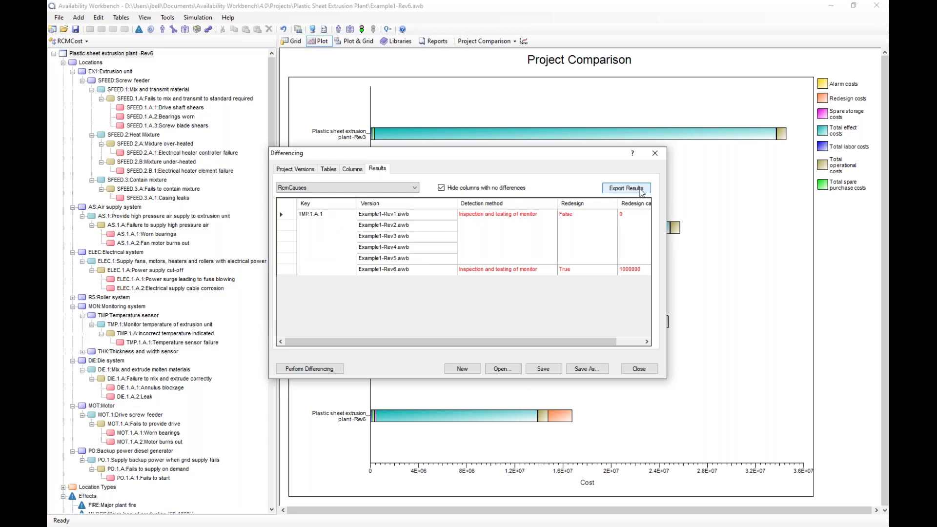